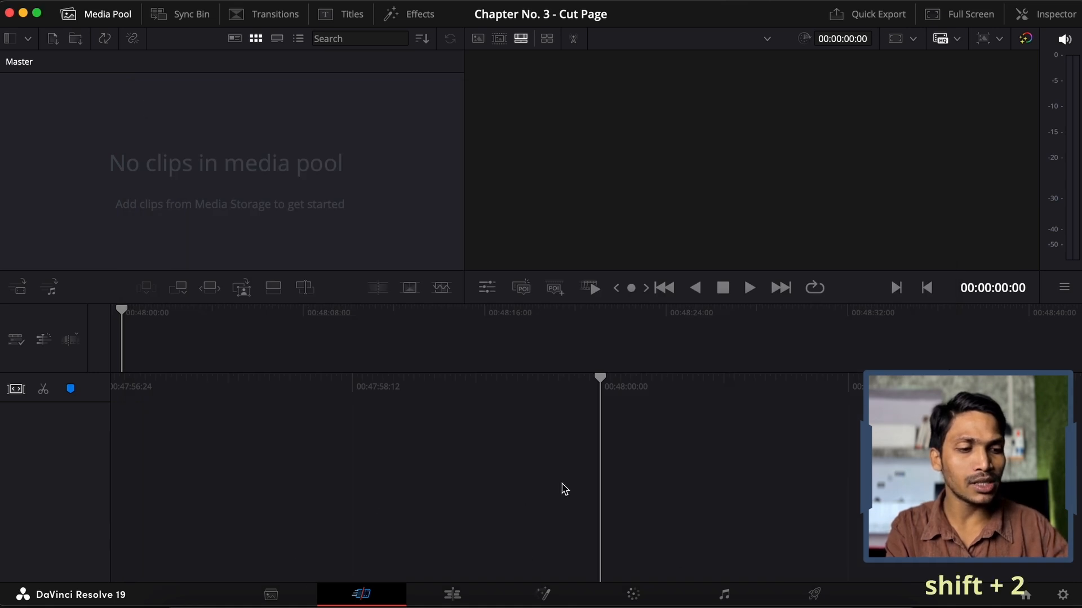
- Step through the Media, Edit, Fusion, Color, Fairlight and Deliver pages, ending back on the Cut page
key(shift+2)
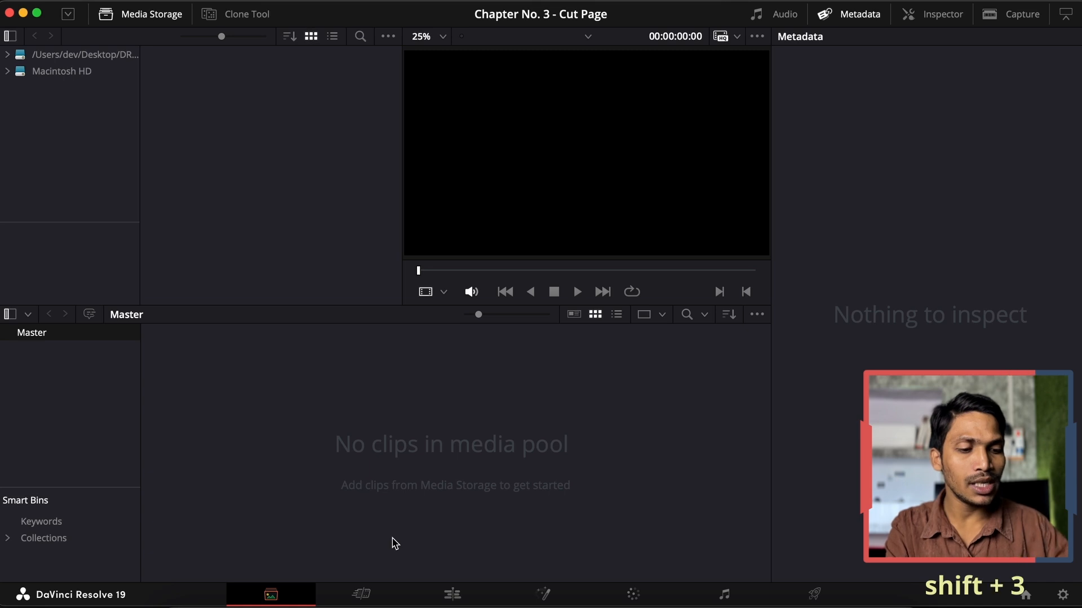
key(shift+3)
key(shift+4)
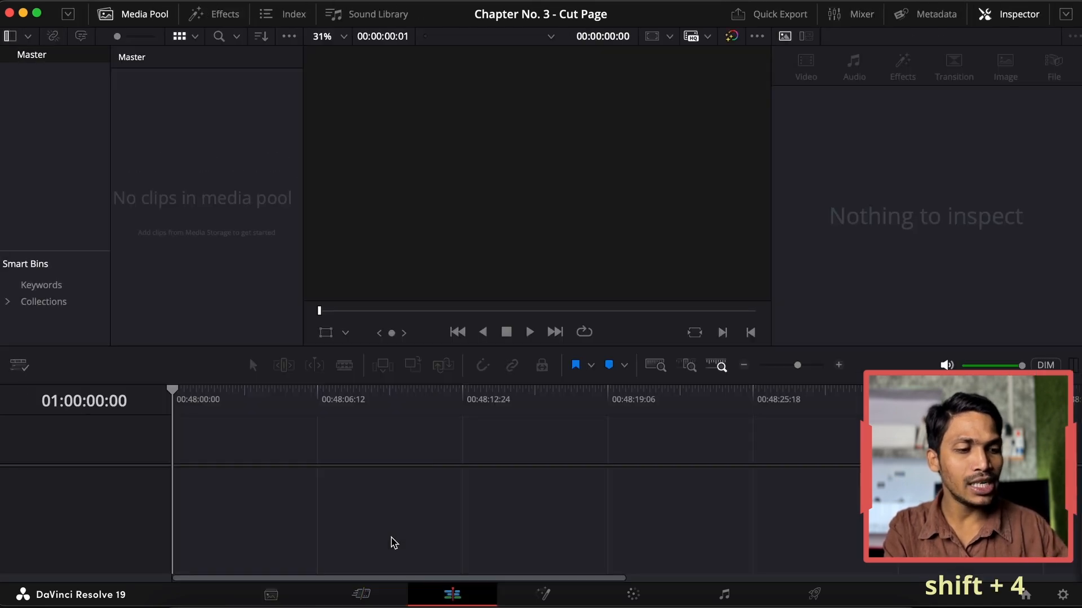
key(shift+5)
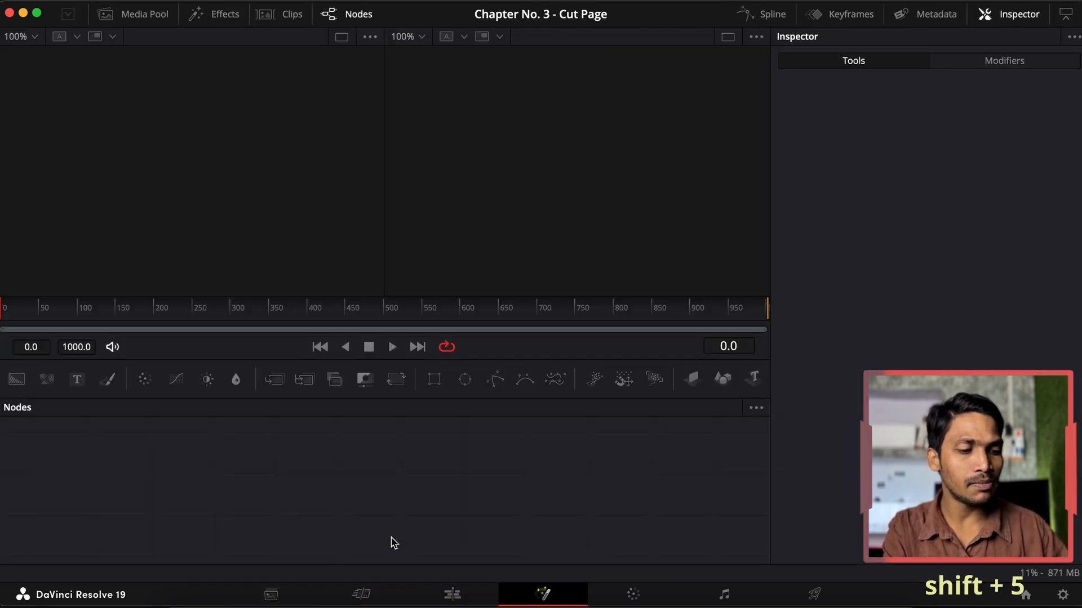
key(shift+6)
key(shift+7)
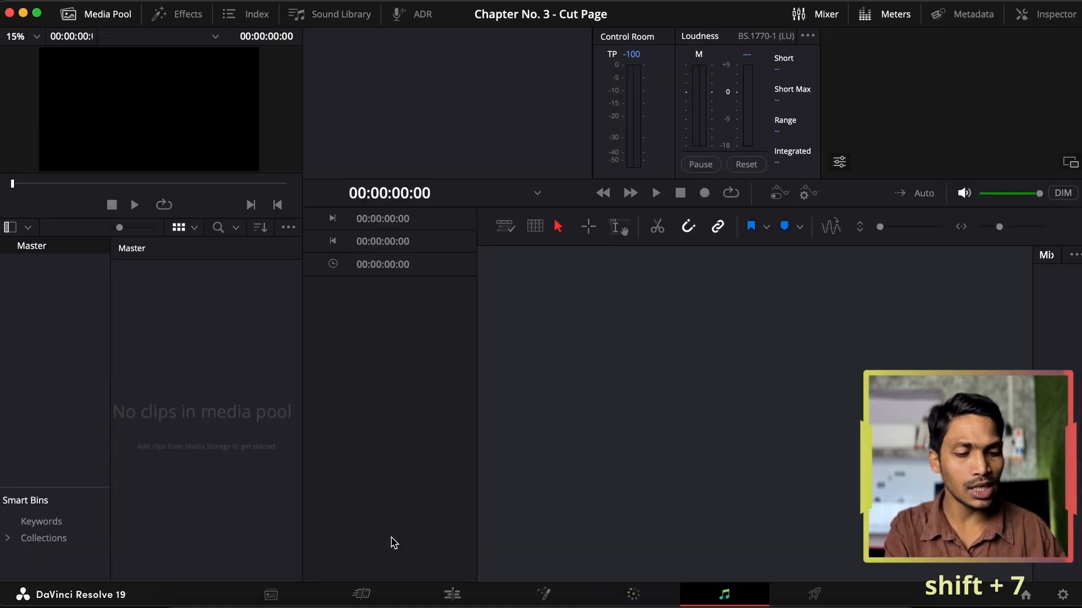
key(shift+8)
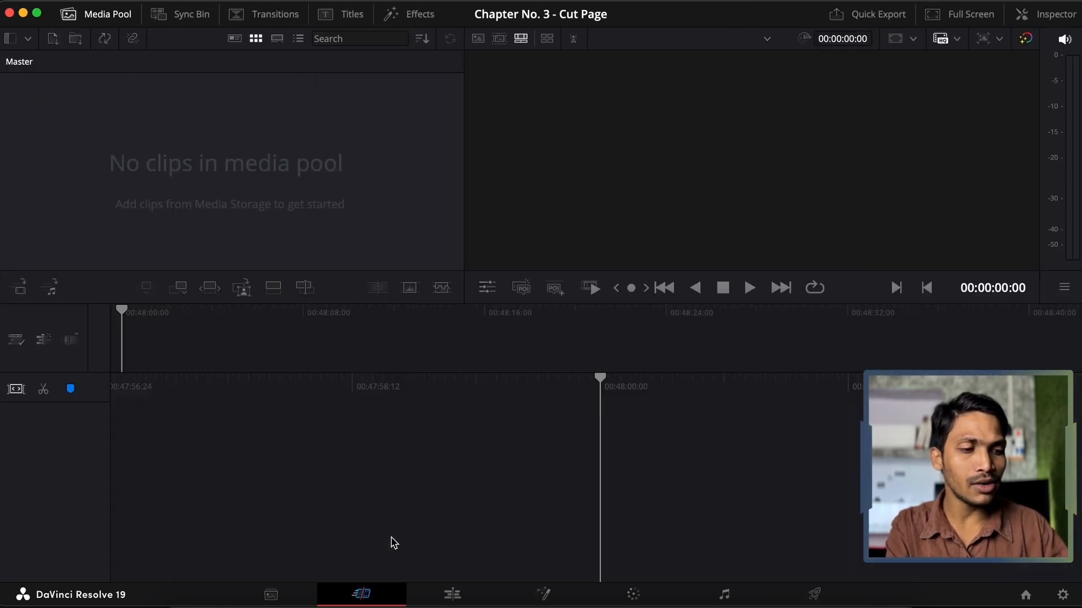
key(shift+3)
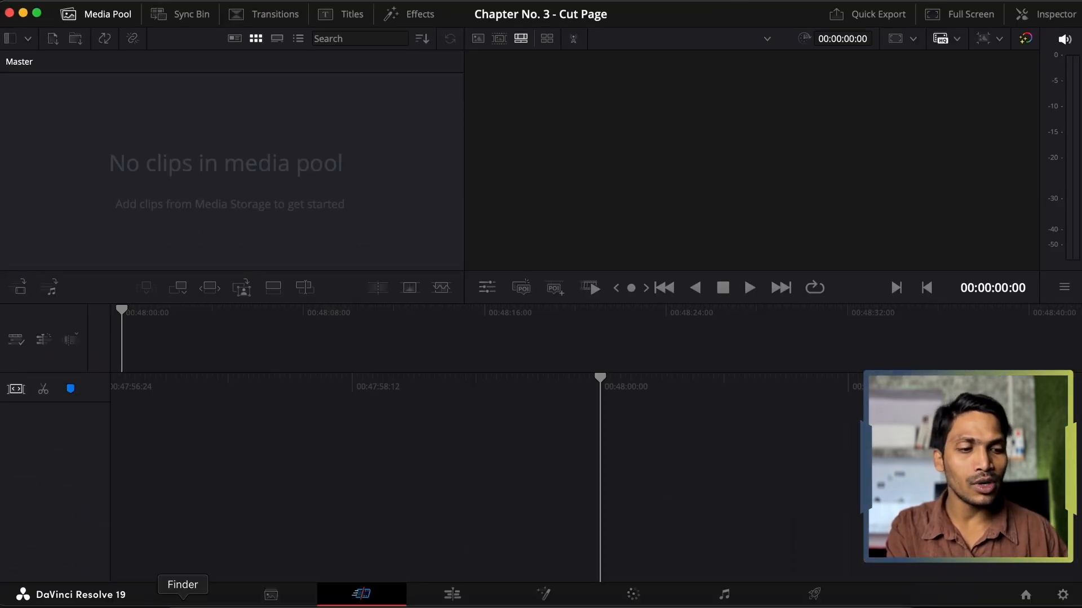
- Import the percentage counter movie from the DR-E folder in Finder into the Master bin
click(183, 600)
drag(633, 277, 158, 165)
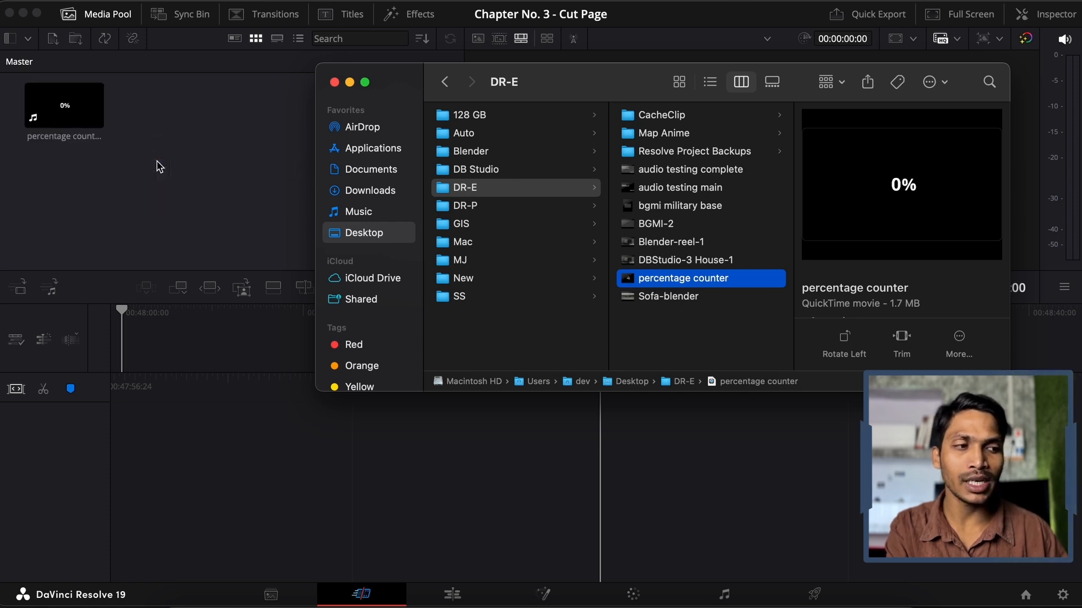
click(159, 166)
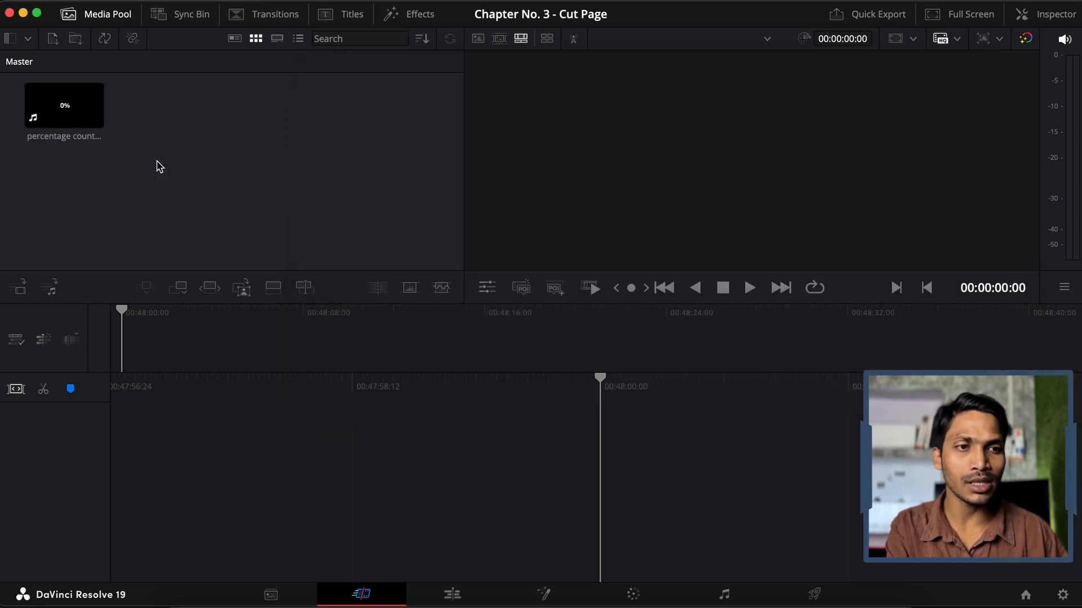
- Import audio testing main, bgmi military base, BGMI-2, Blender-reel-1 and DBStudio-3 House-1 from the DR-E folder as media files
click(53, 40)
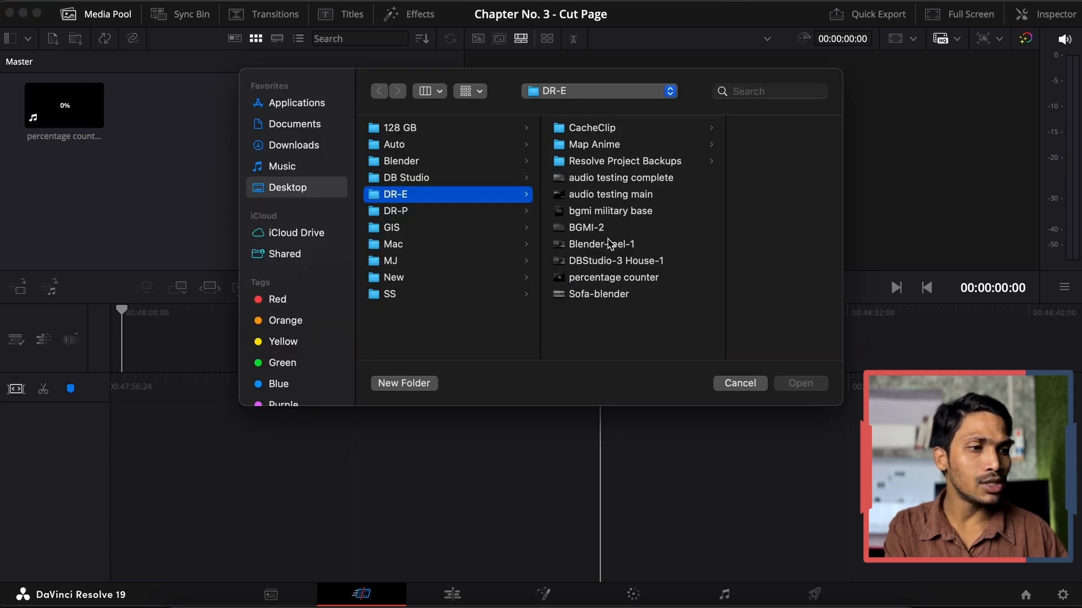
click(608, 260)
key(shift+Up)
key(shift+Up)
key(shift+Up)
key(shift+Up)
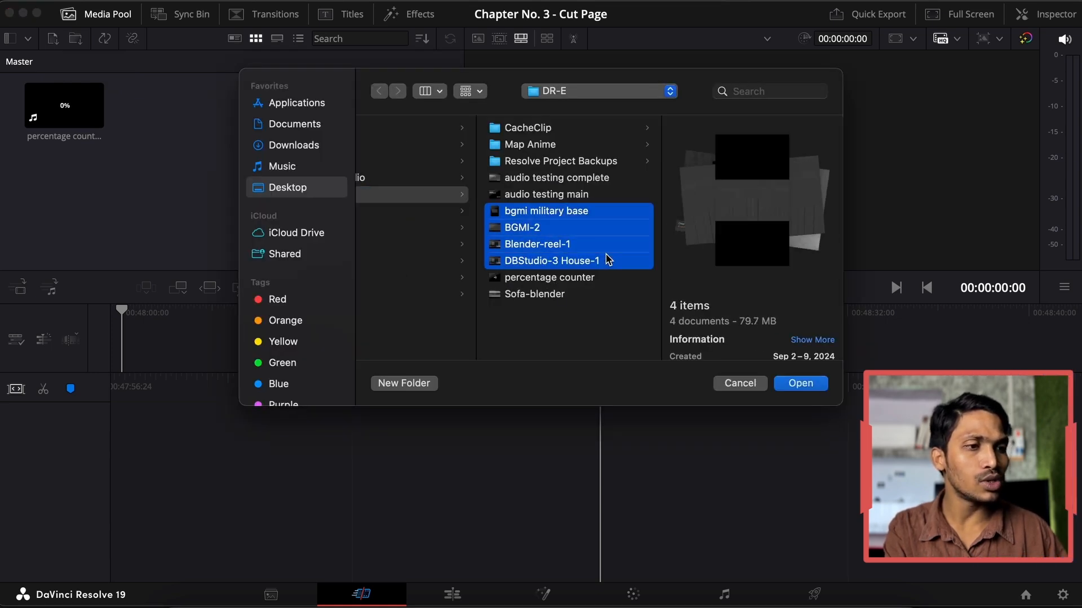
click(800, 383)
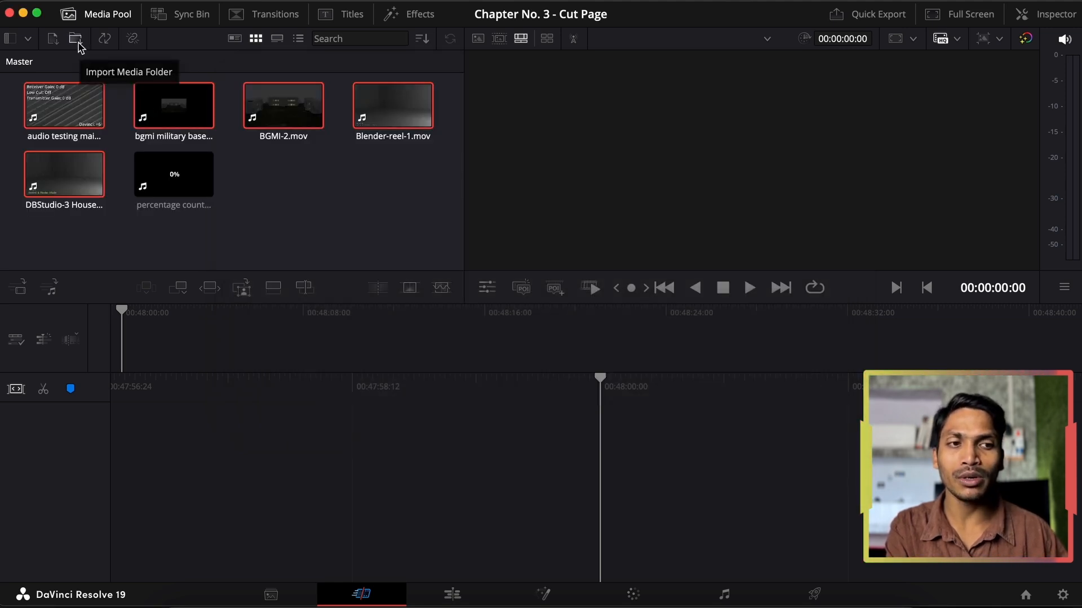
- Import the Animation media folder with its subfolders, look inside bin 6 and return to the Master bin
click(79, 45)
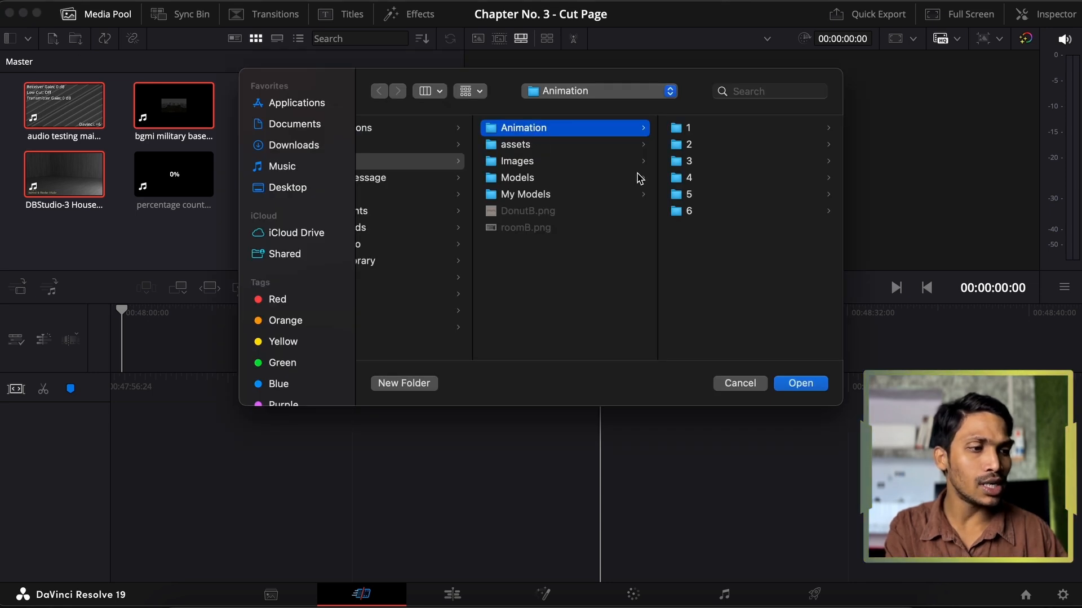
click(815, 389)
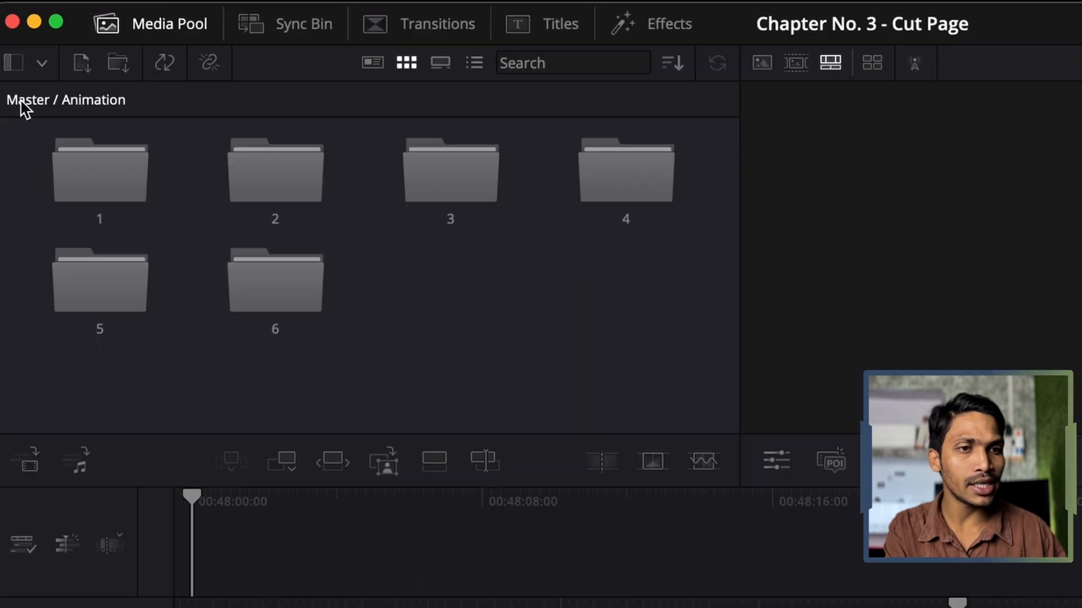
double_click(261, 285)
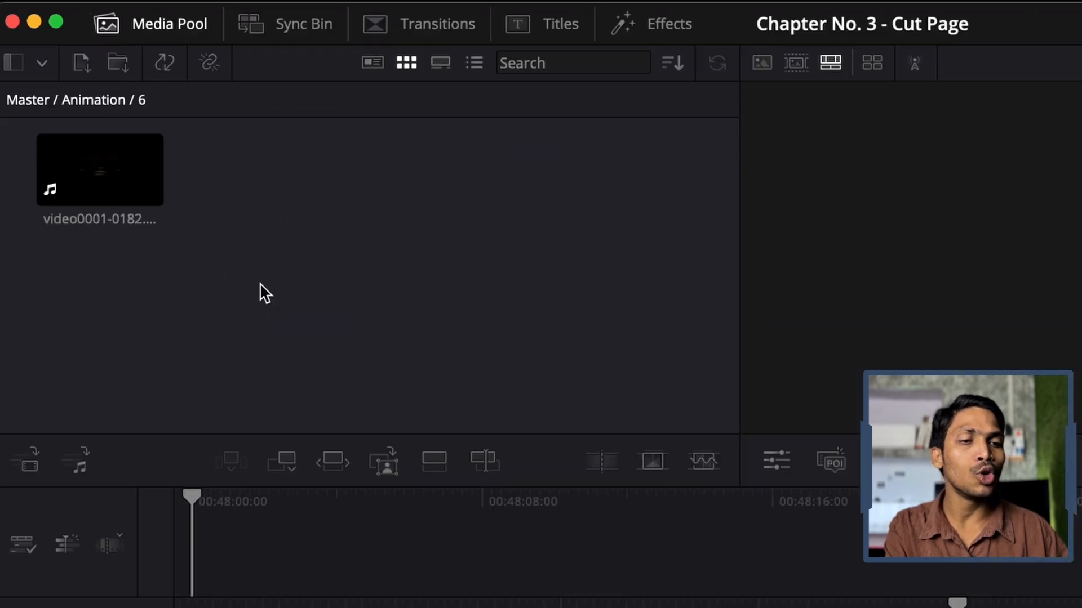
click(31, 101)
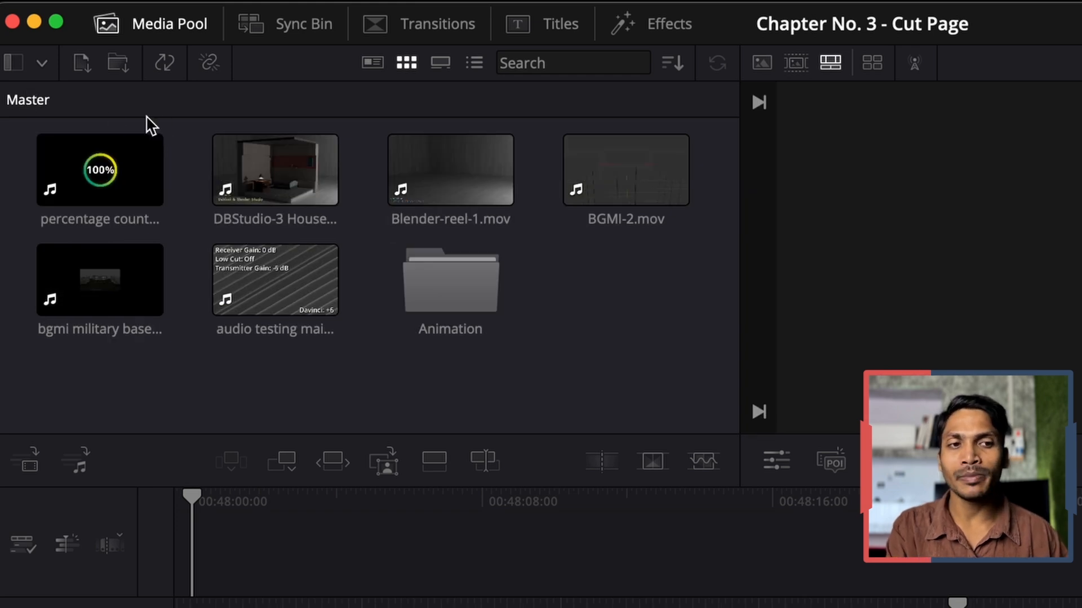
- Add a new bin named Map Anime inside the Master bin
click(16, 69)
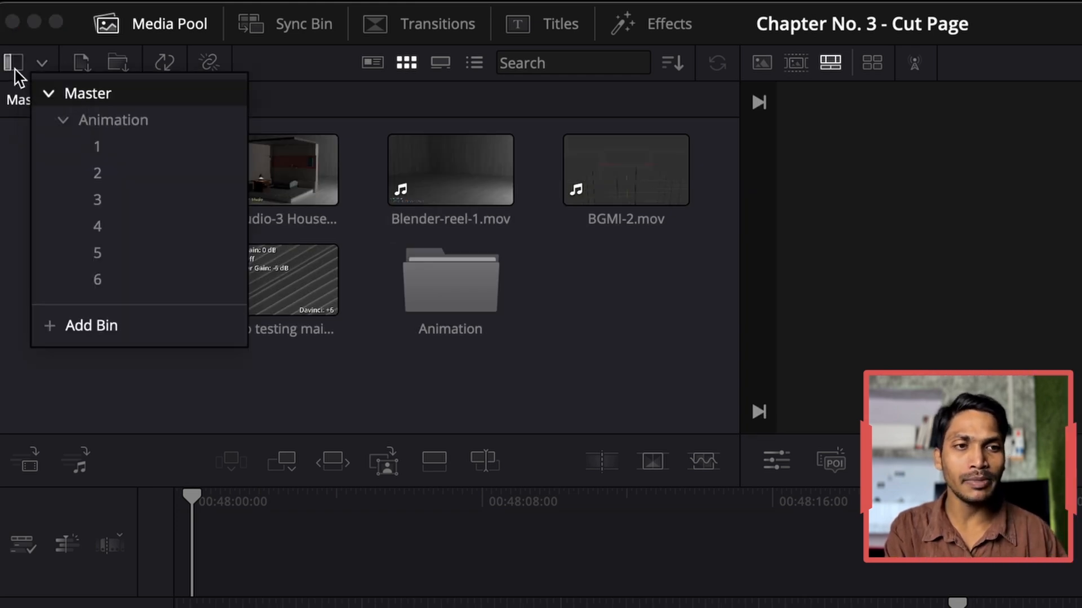
click(65, 331)
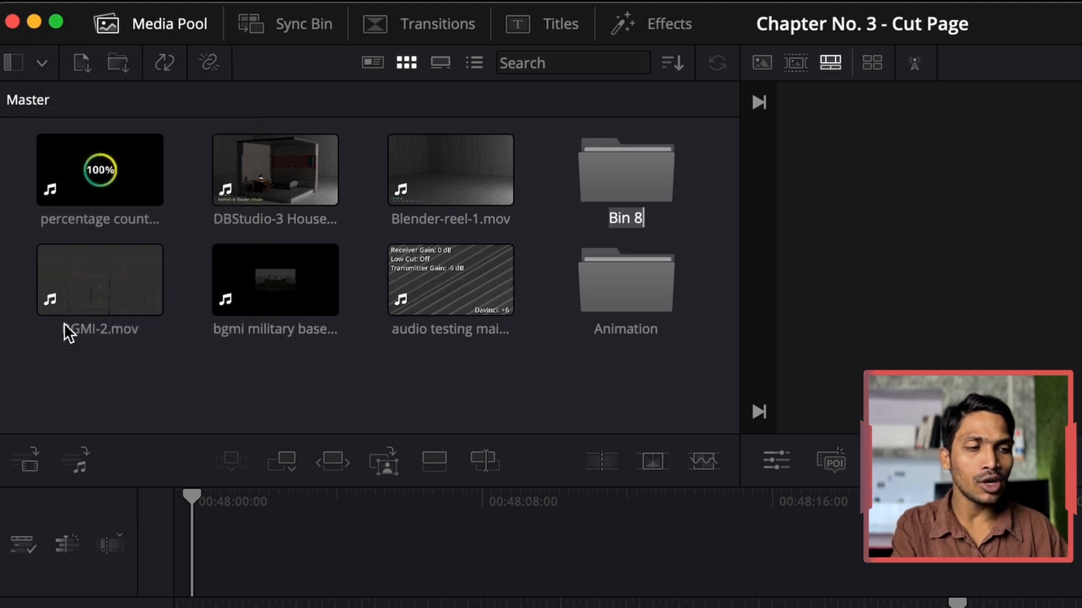
text(Map Anime)
key(Return)
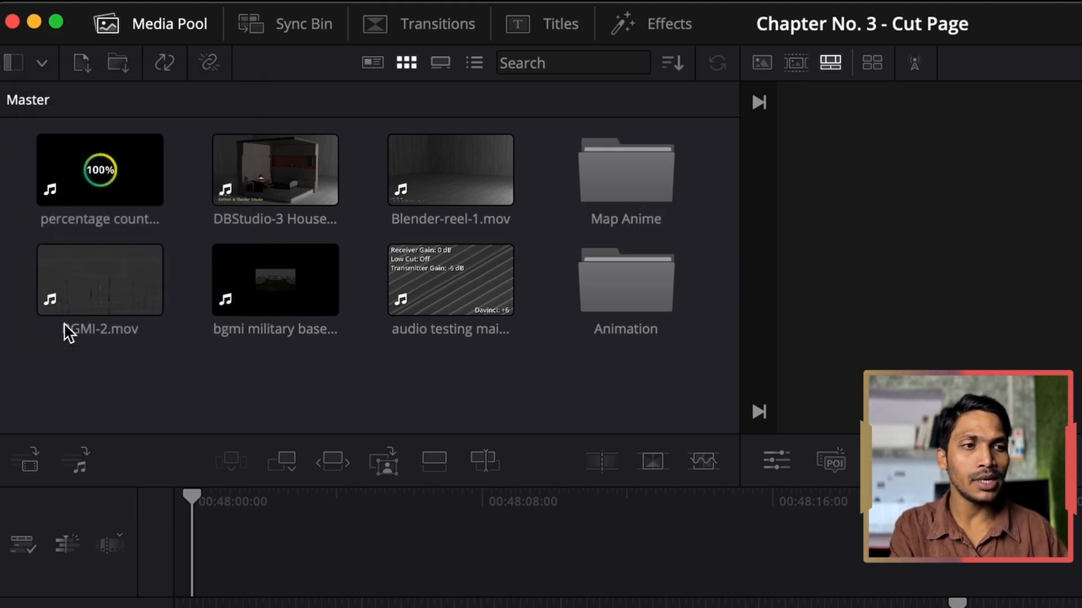
- Open the Map Anime bin and import all the clips from Finder's DR-E/Map Anime folder into it
double_click(625, 179)
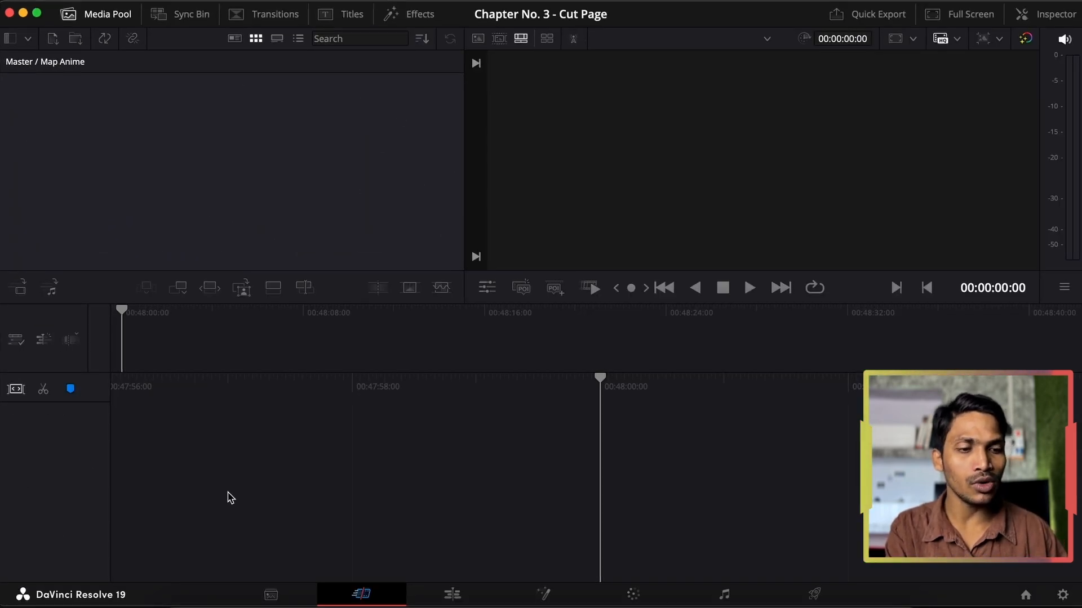
click(182, 600)
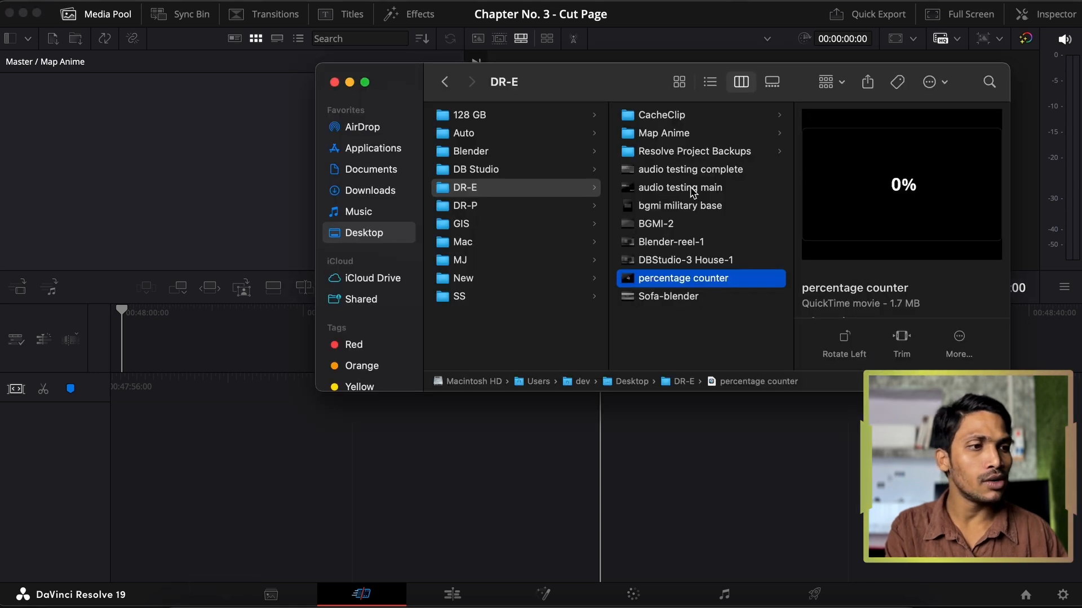
click(676, 133)
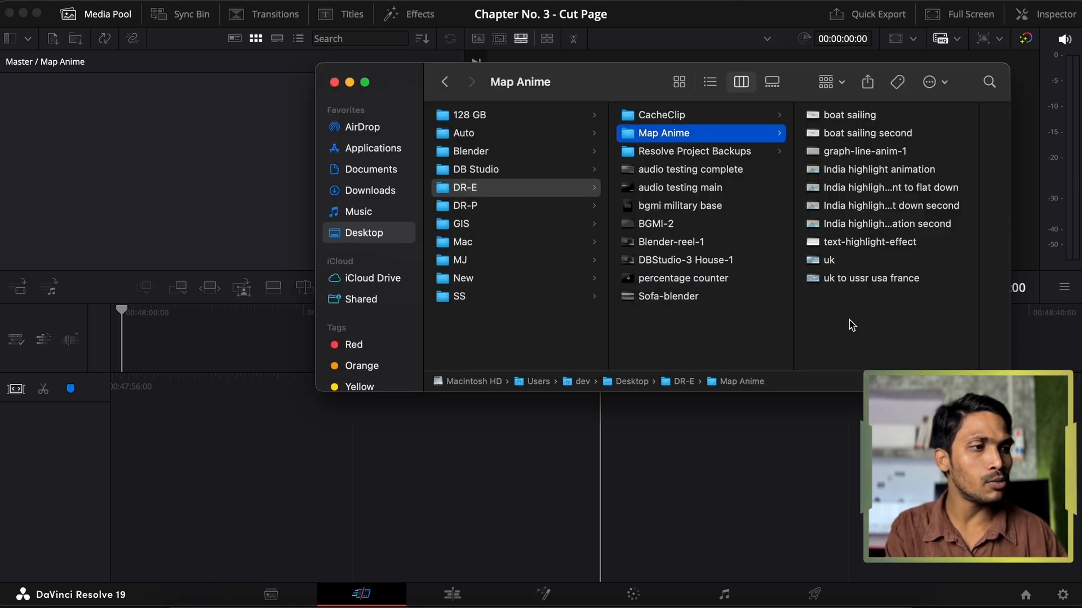
drag(851, 326, 857, 64)
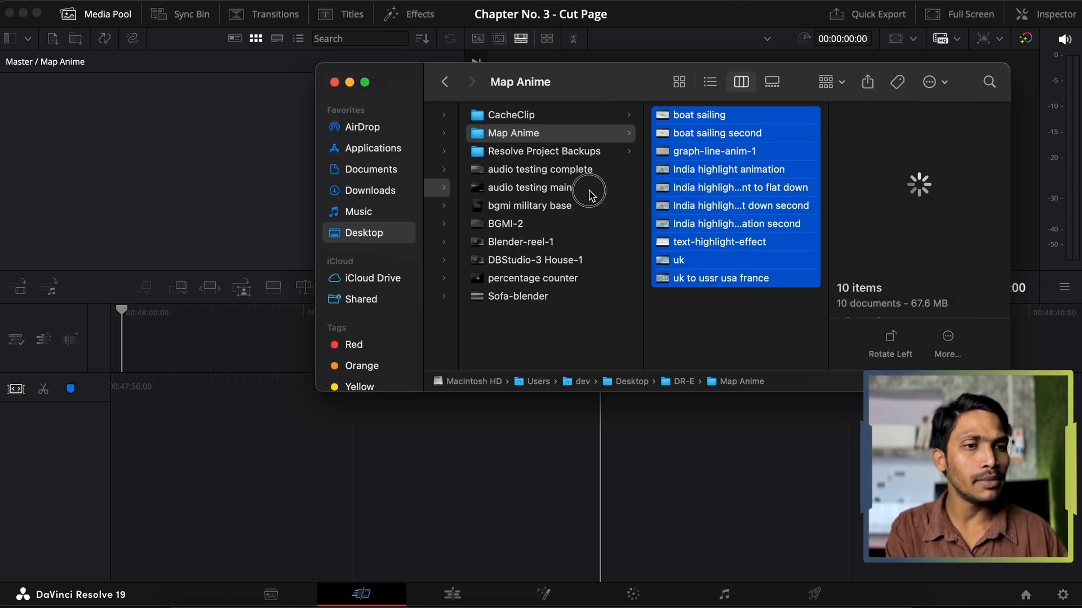
drag(590, 195, 205, 163)
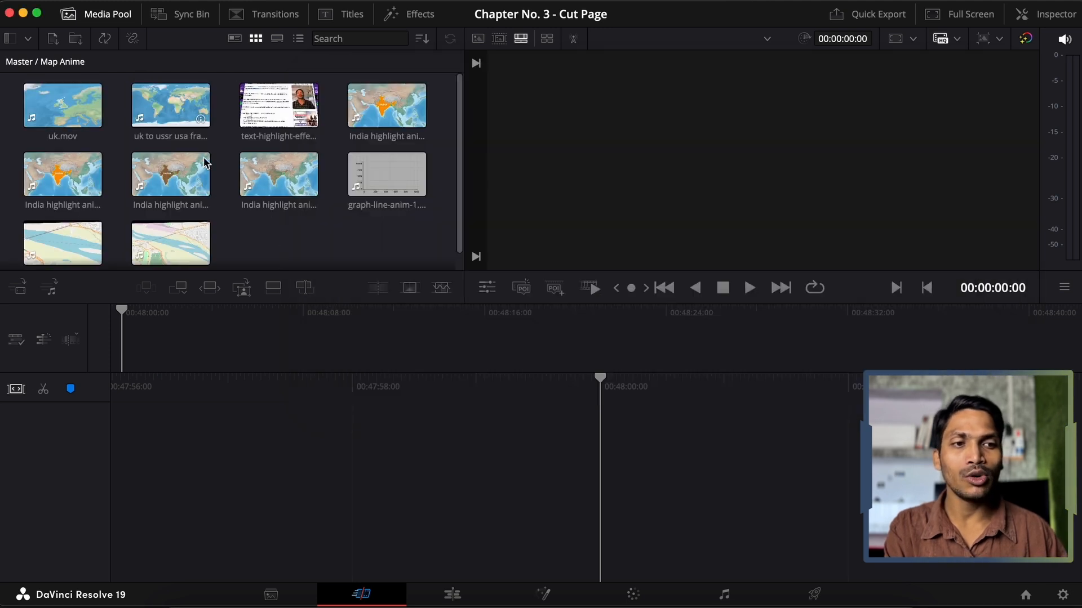
- Compare the Map Anime clips in metadata, thumbnail, strip and list views
click(236, 39)
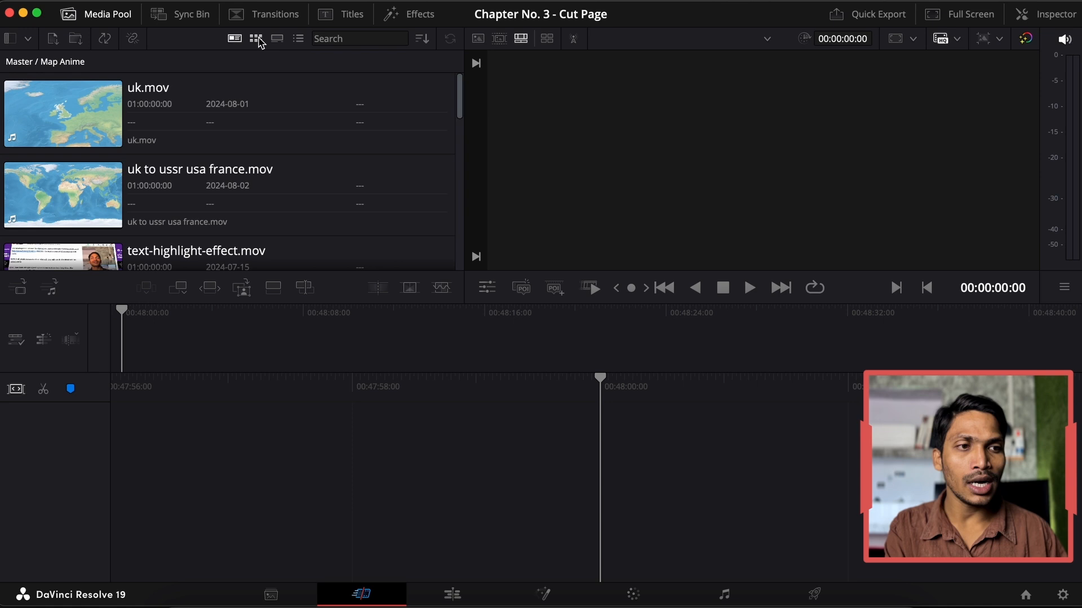
click(256, 39)
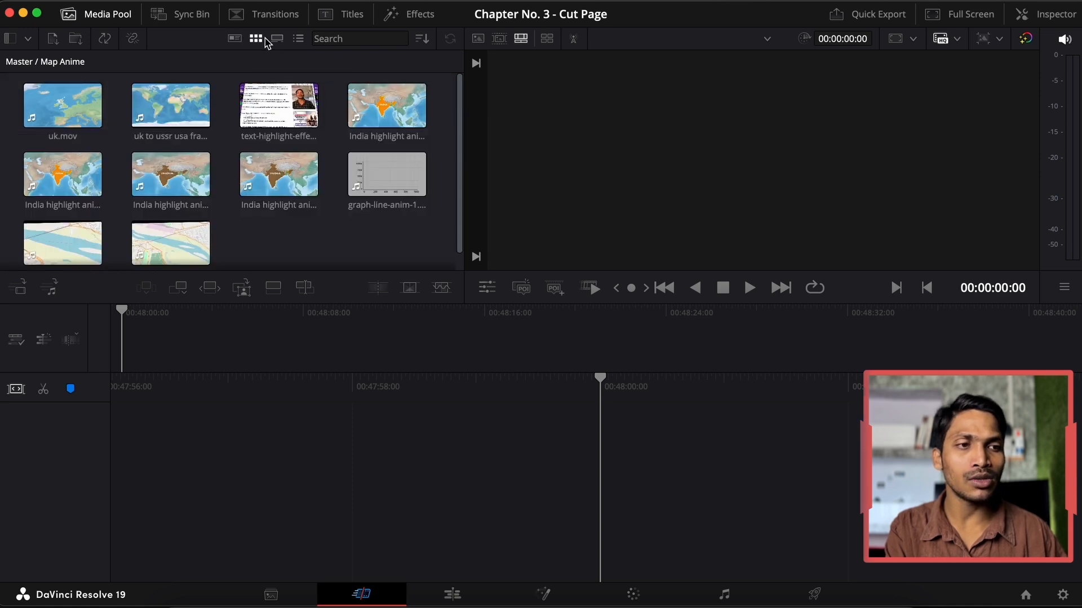
click(276, 39)
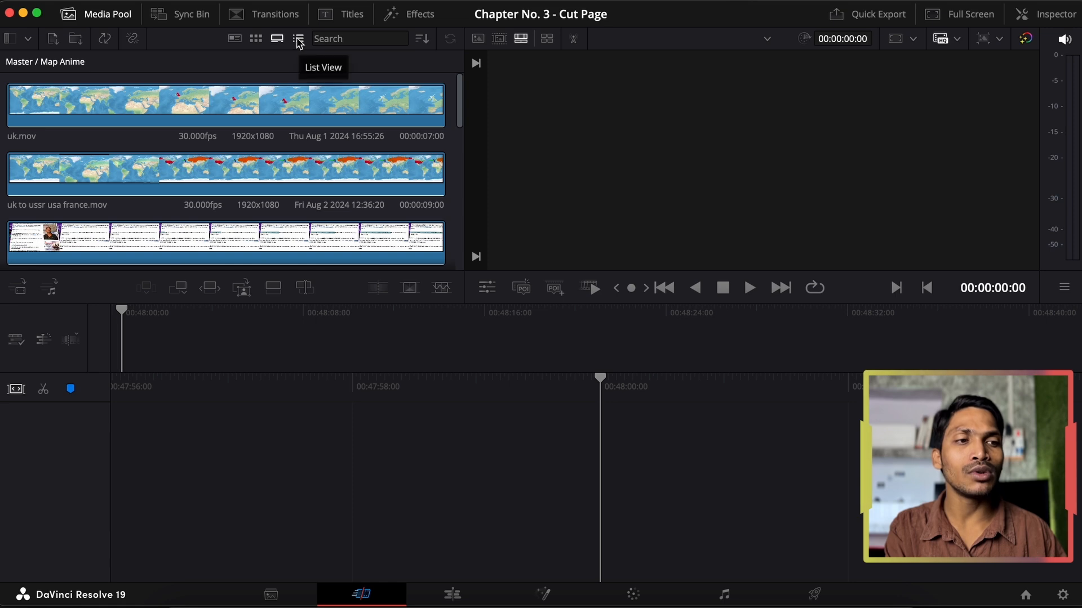
click(299, 39)
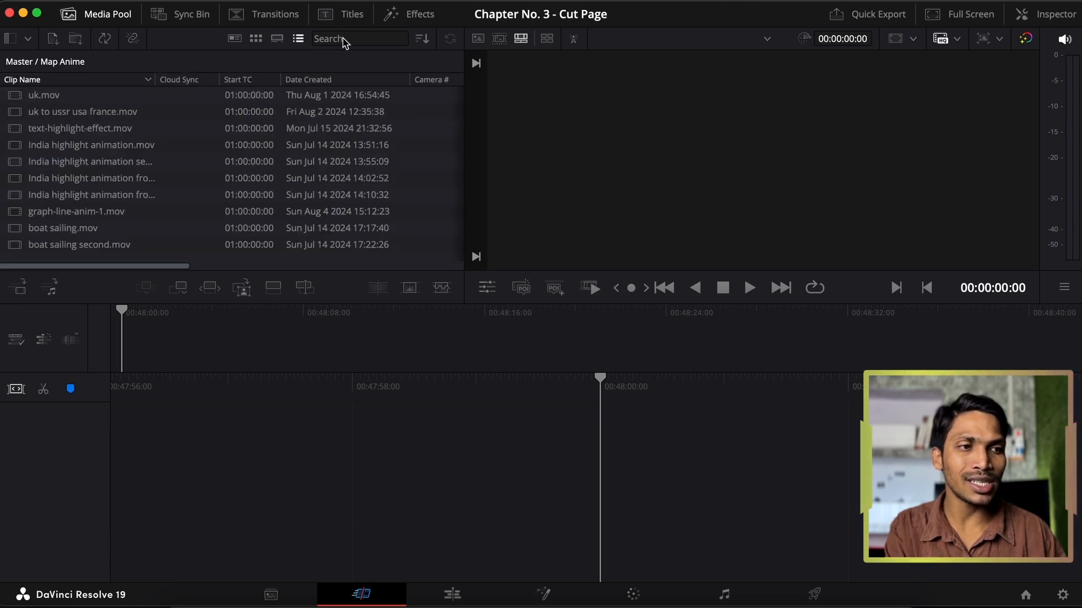
- Sort the Map Anime clips by clip name in ascending order and show them as thumbnails again
click(343, 41)
click(422, 39)
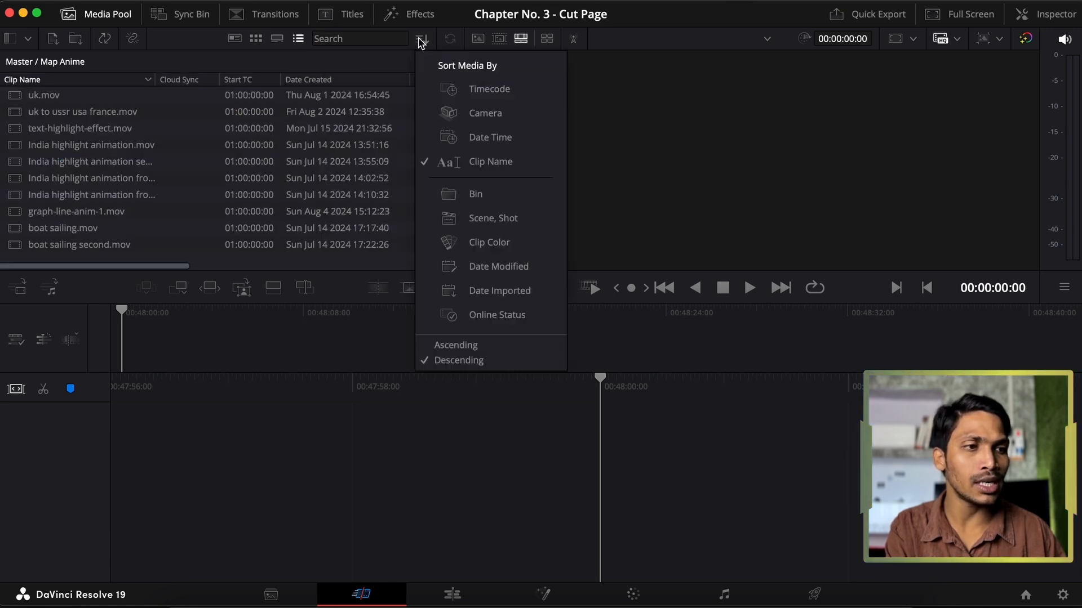
click(455, 346)
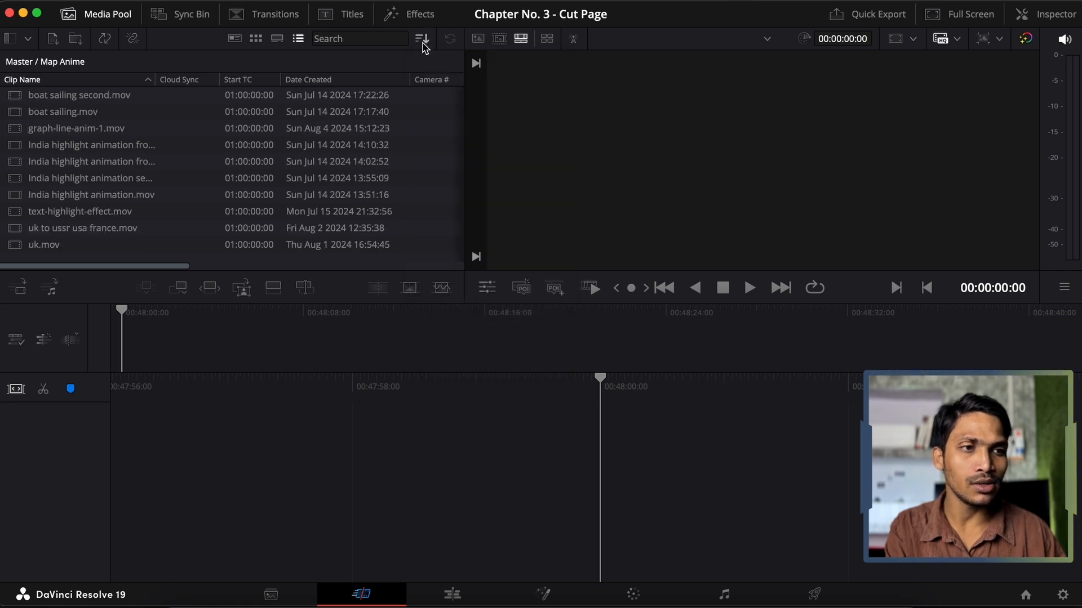
click(256, 39)
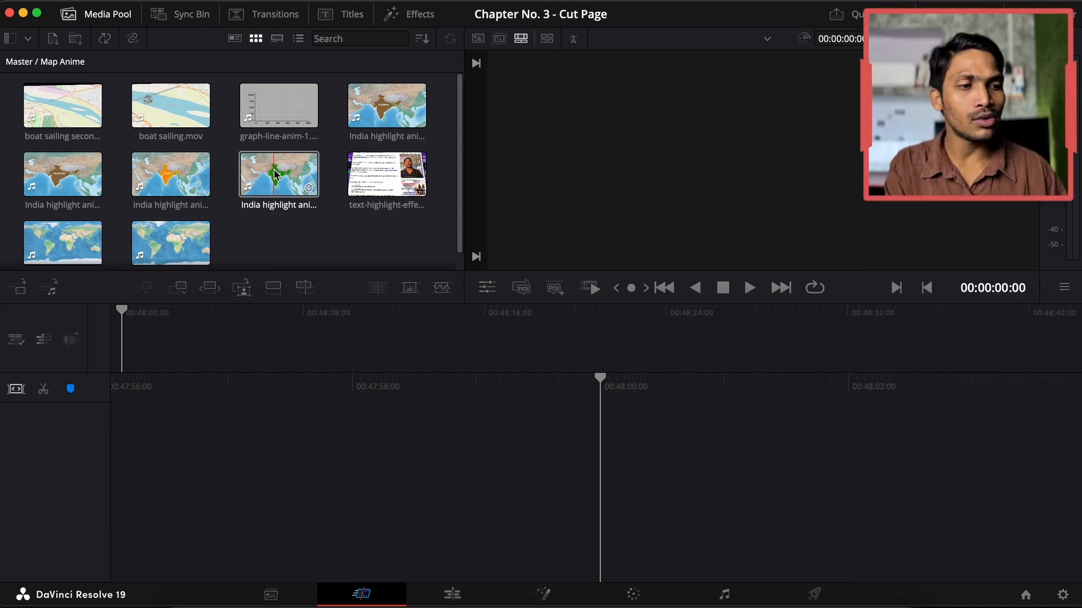
- Place the India highlight animation clip on the empty timeline and reopen the Map Anime bin
drag(256, 198, 707, 558)
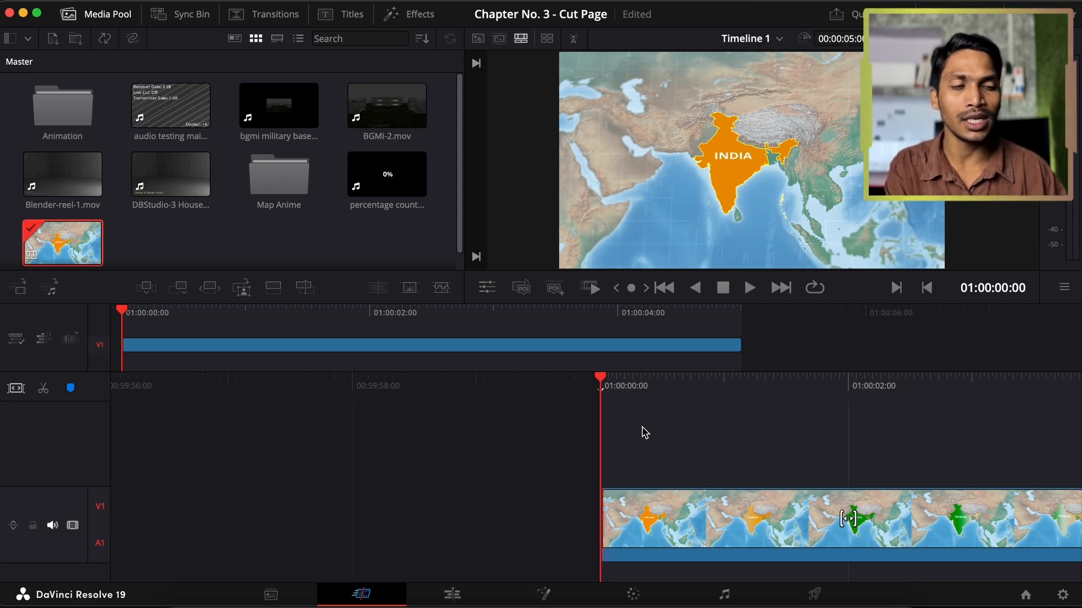
double_click(279, 177)
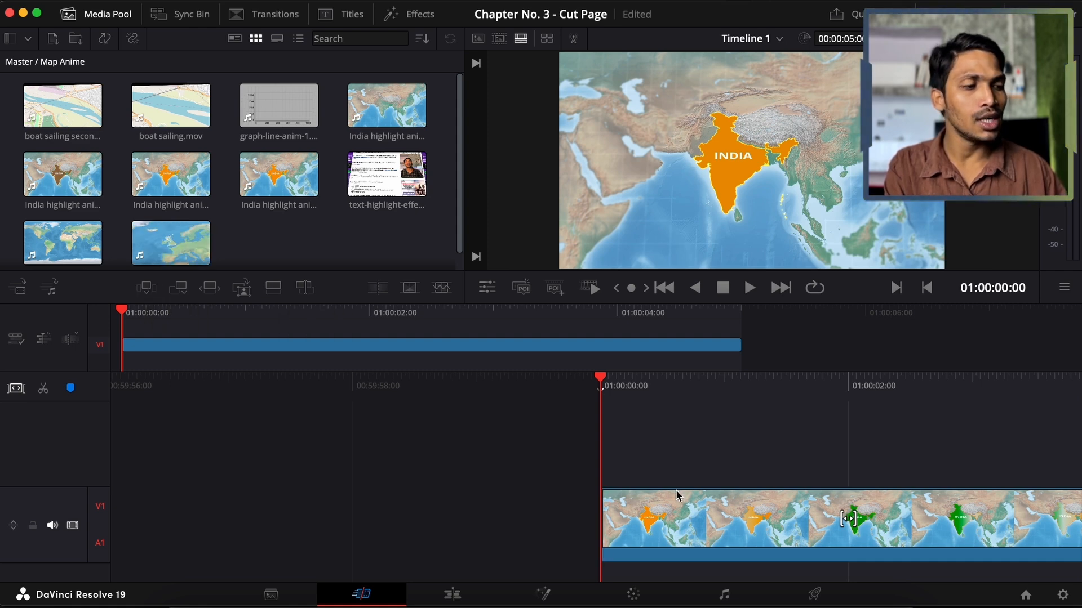
- Scrub through the India highlight animation clip on the timeline, stopping near 01:00:02:17
scroll(678, 496, right, 10)
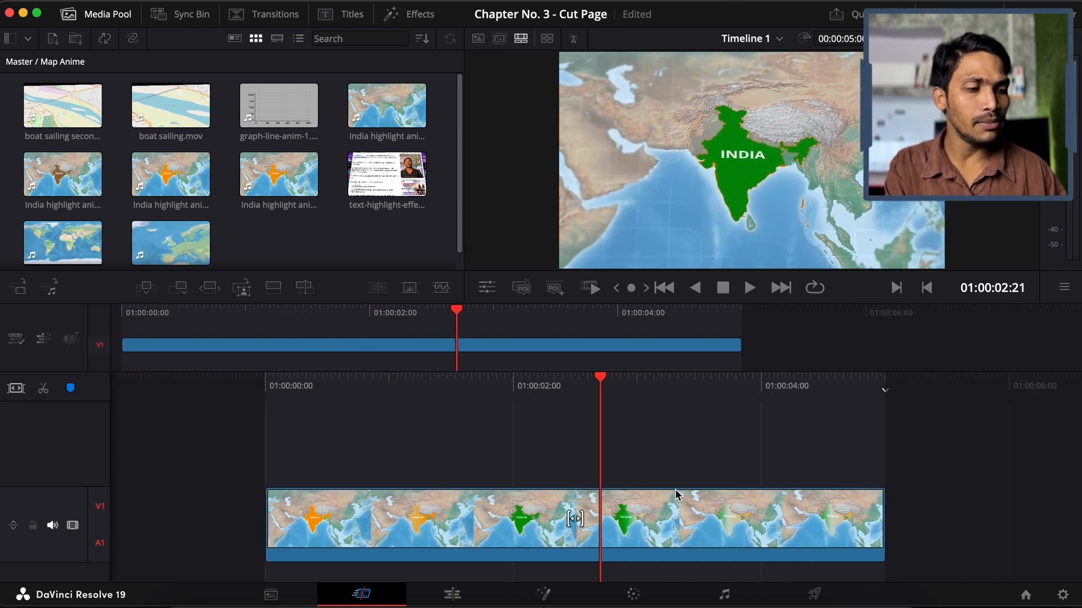
scroll(679, 496, left, 3)
scroll(679, 495, right, 1)
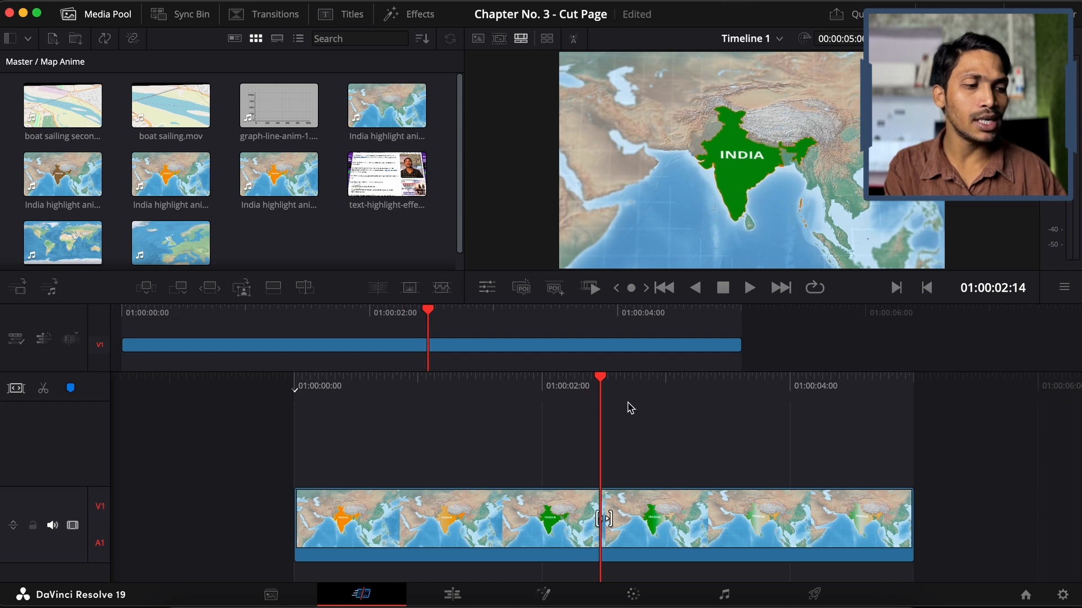
scroll(636, 437, right, 1)
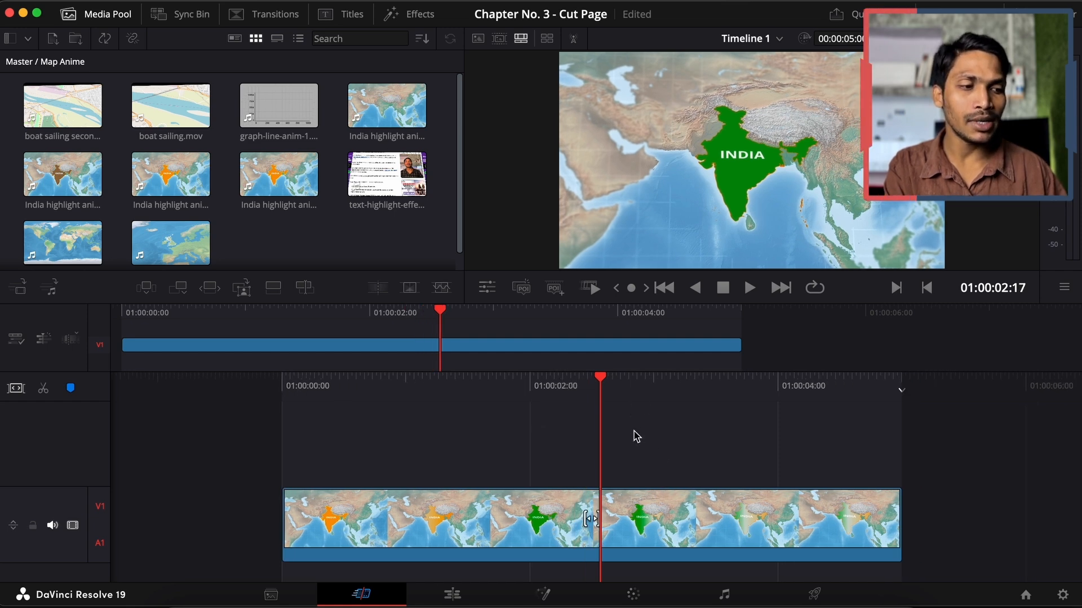
- Smart-insert the boat sailing second clip directly after the India highlight animation and check the join on the timeline
scroll(636, 436, right, 3)
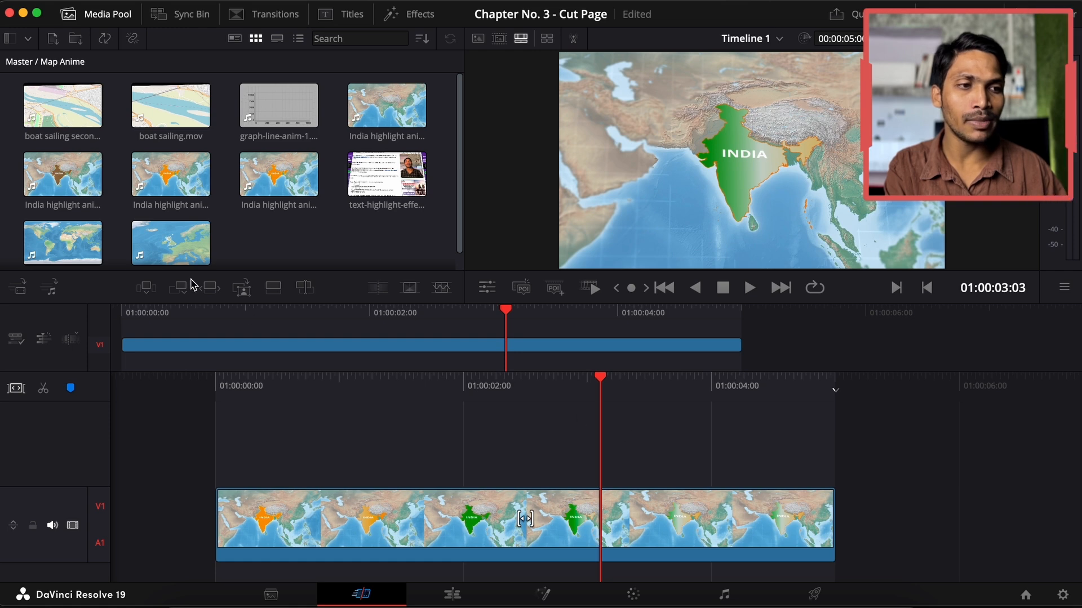
click(105, 118)
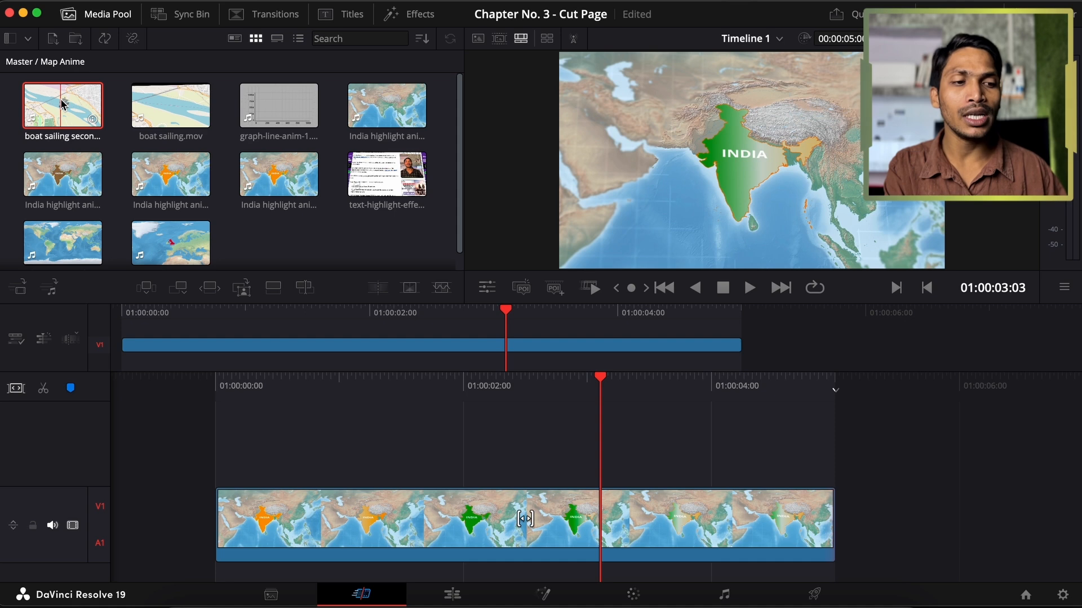
click(146, 287)
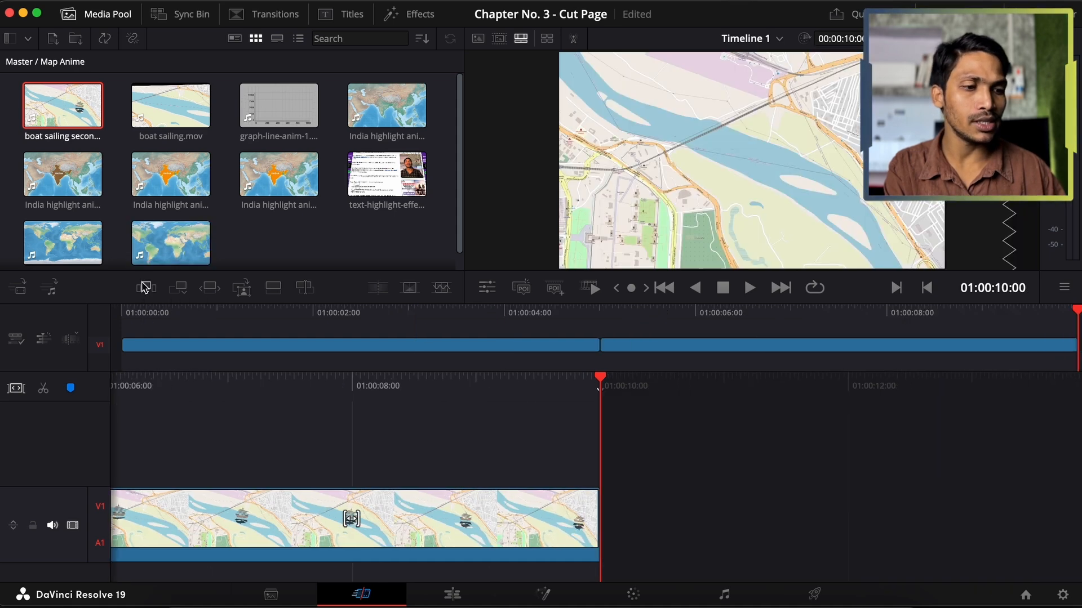
scroll(378, 514, left, 10)
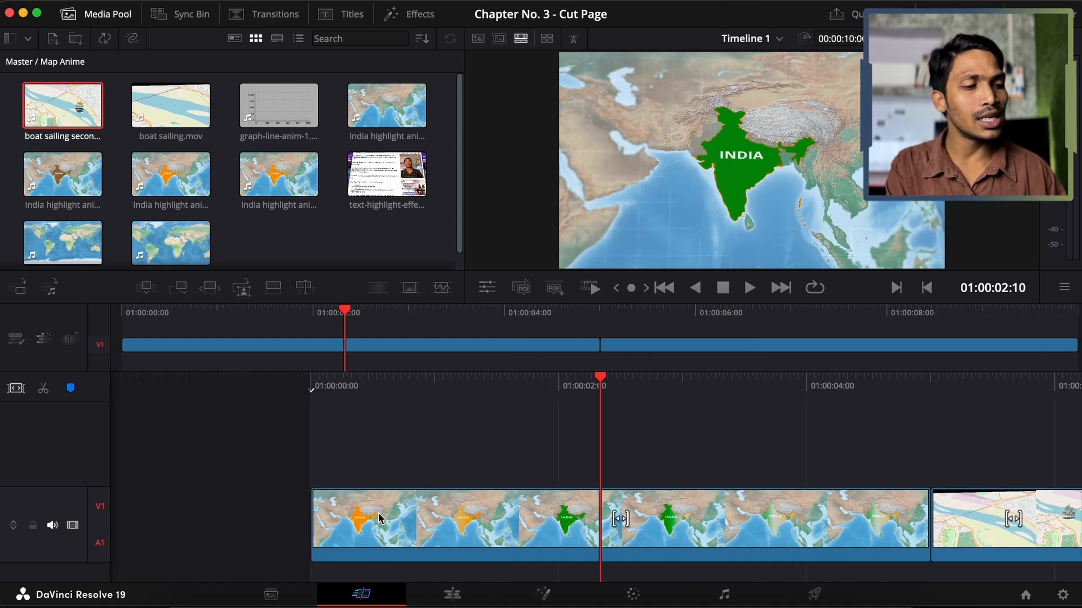
scroll(379, 517, left, 2)
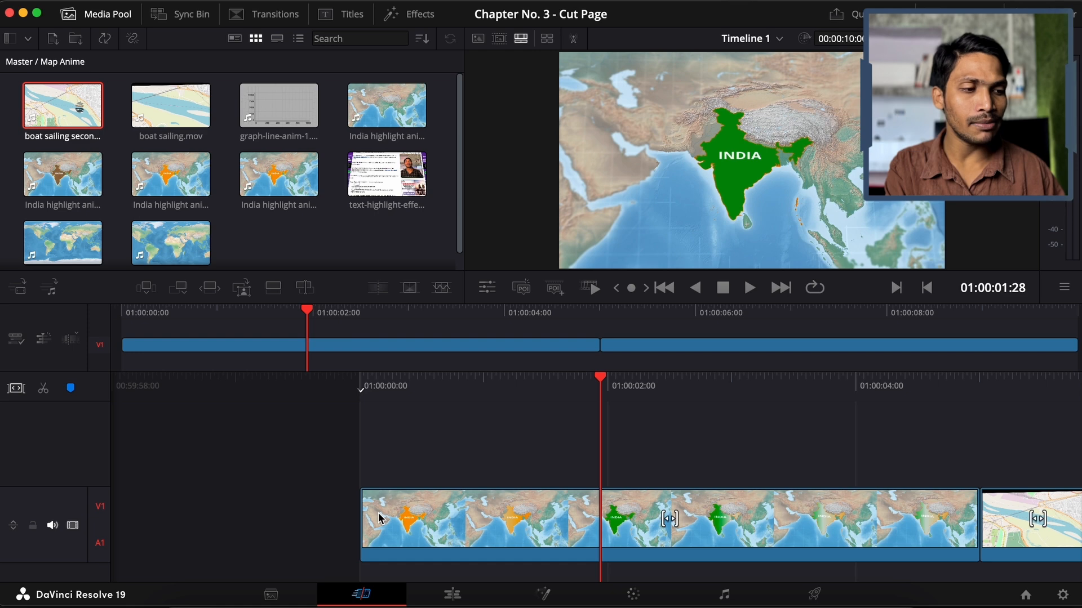
- Smart-insert the graph line animation at the start of the timeline and play the sequence
click(256, 116)
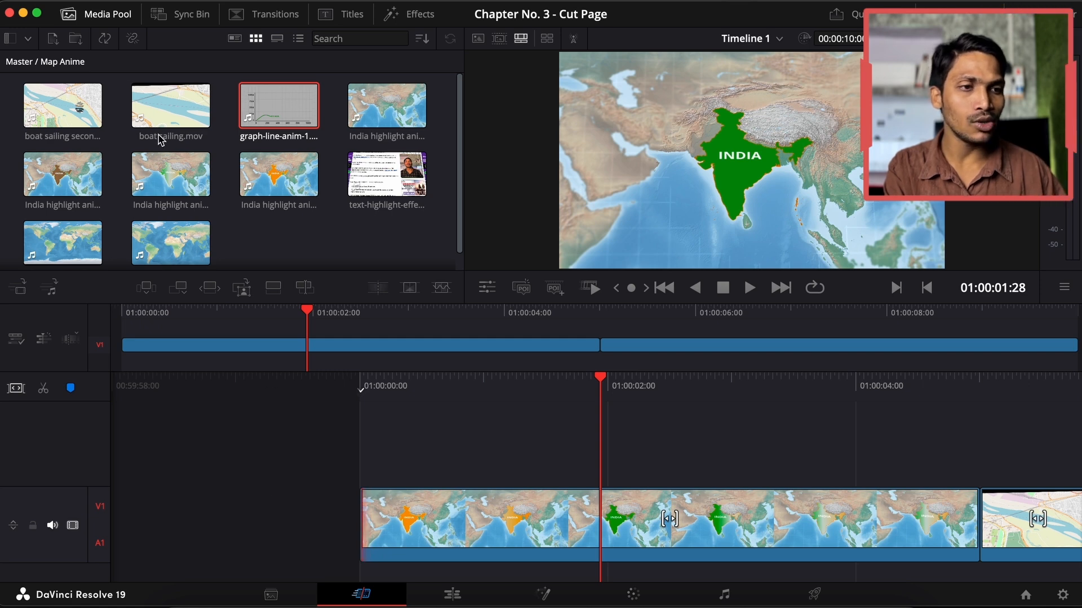
click(145, 288)
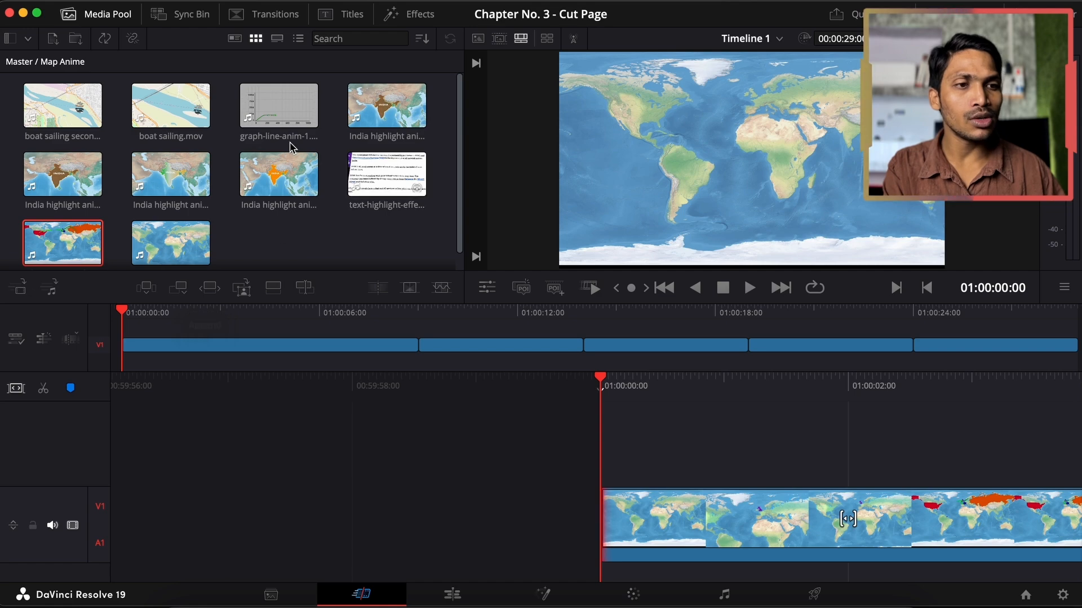
key(space)
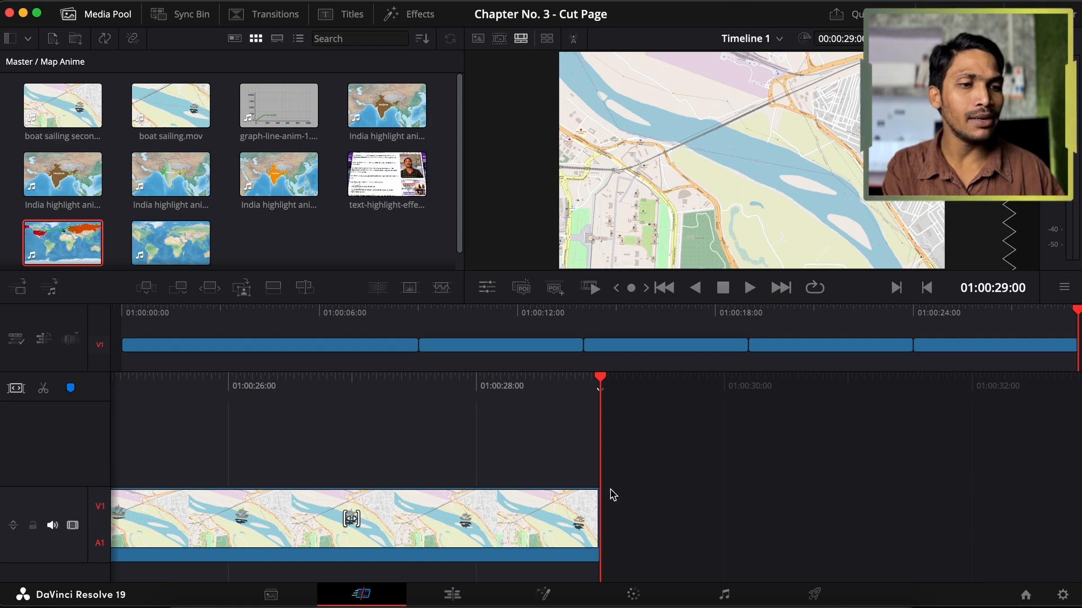
- Append uk.mov to the end of the timeline and play it back in reverse to check it
click(191, 241)
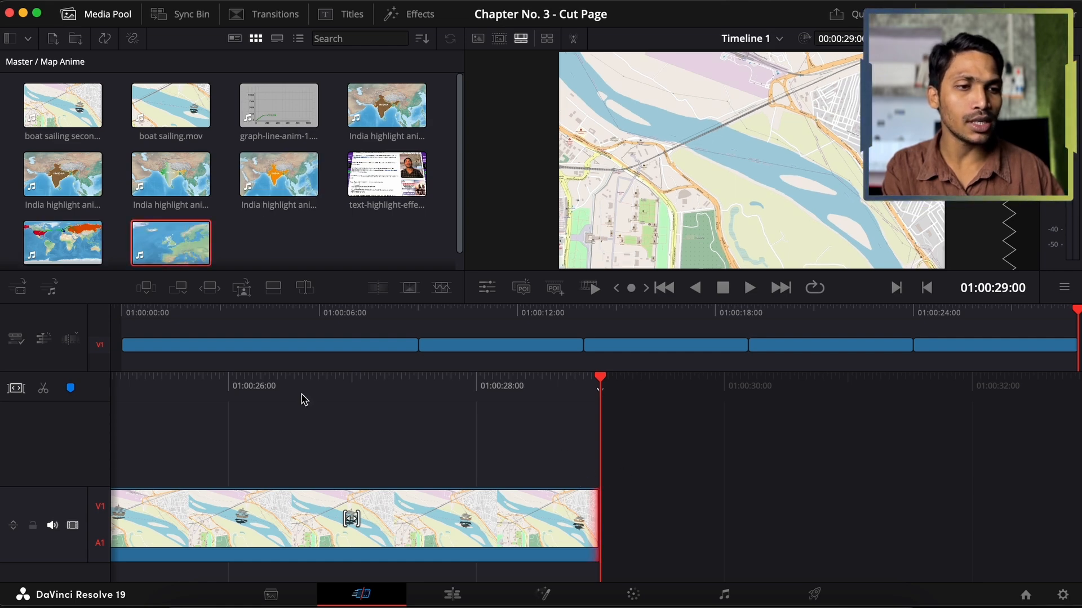
click(179, 288)
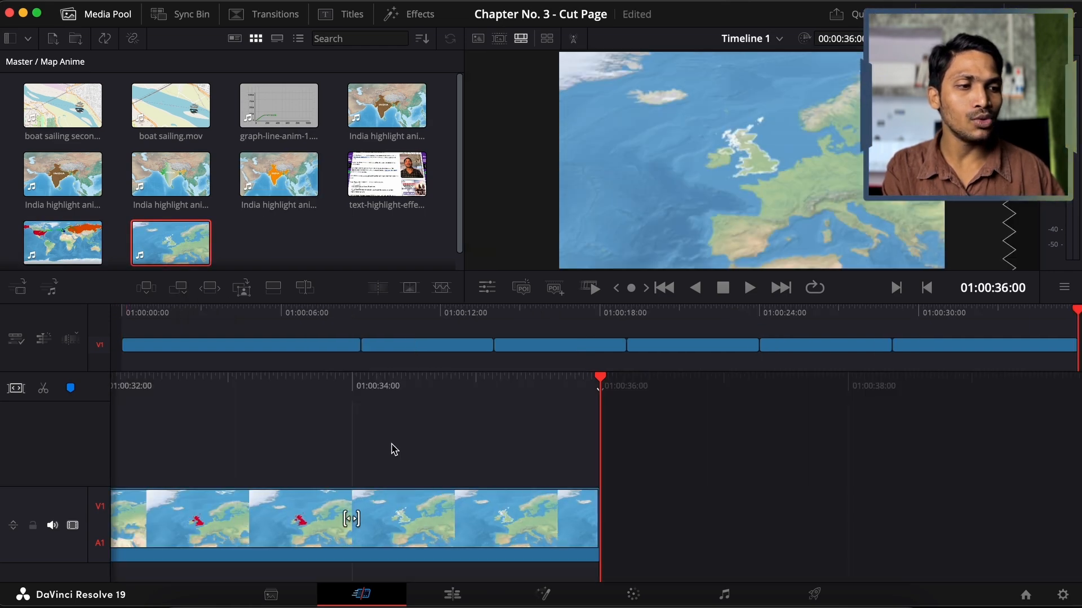
key(j)
key(j)
key(j)
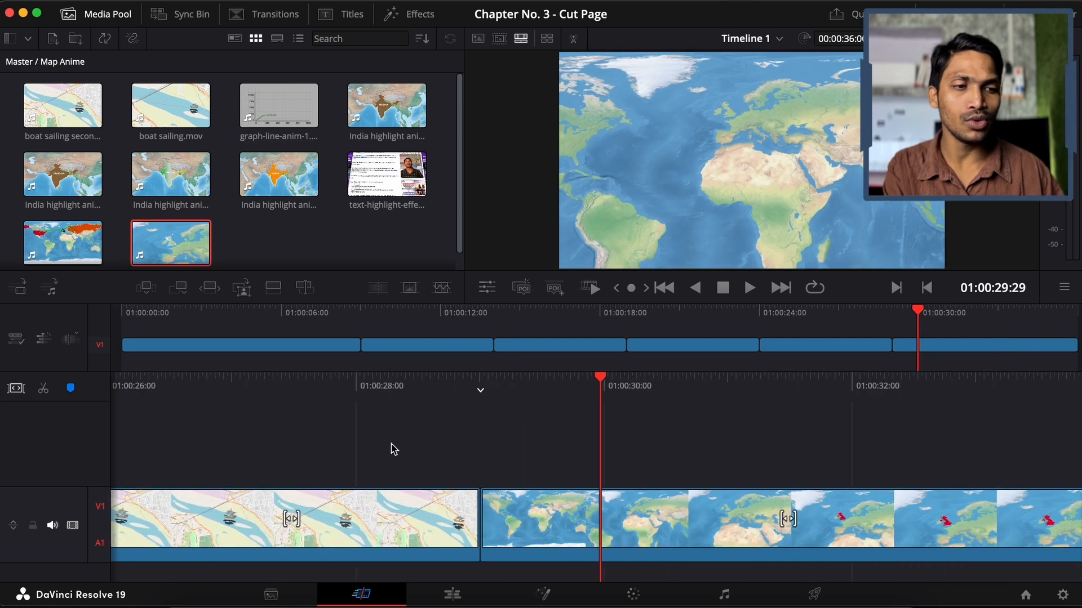
key(End)
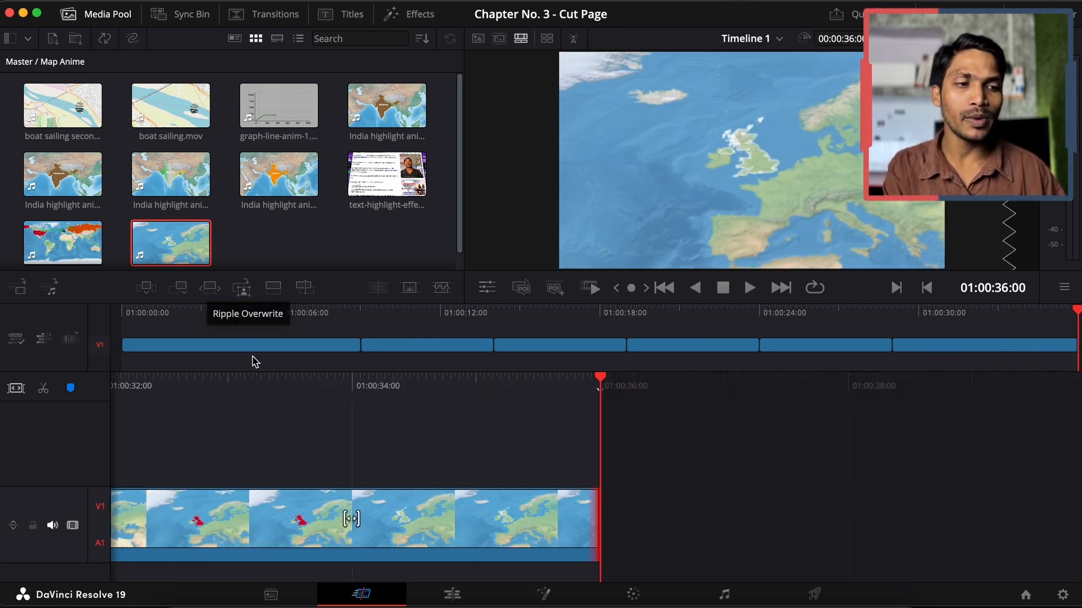
- Ripple-overwrite the boat sailing clip that starts at 01:00:24:00 with the graph line animation
key(j)
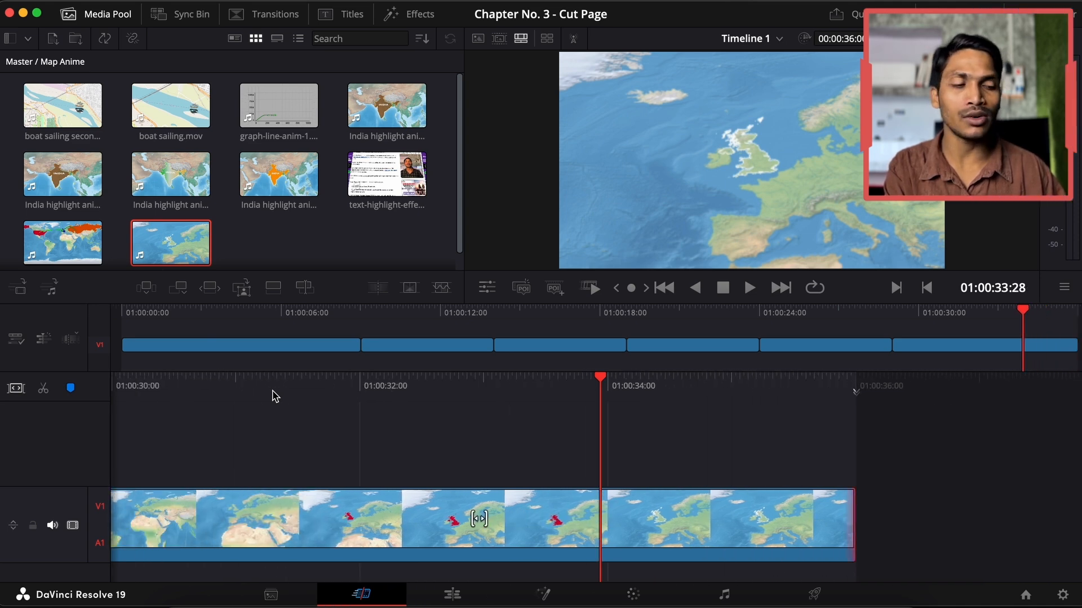
scroll(272, 396, left, 3)
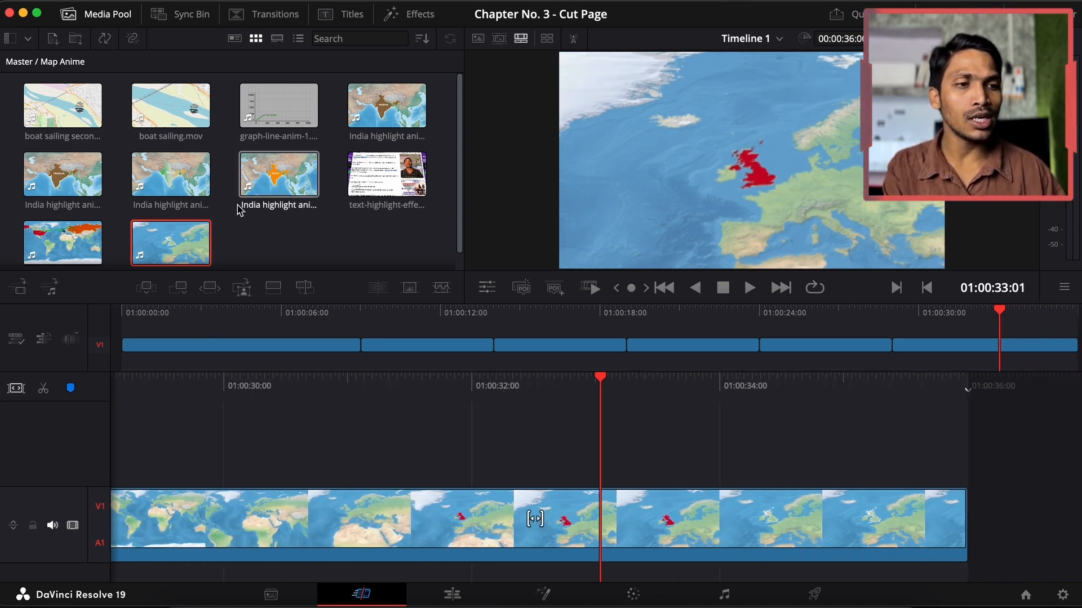
click(178, 113)
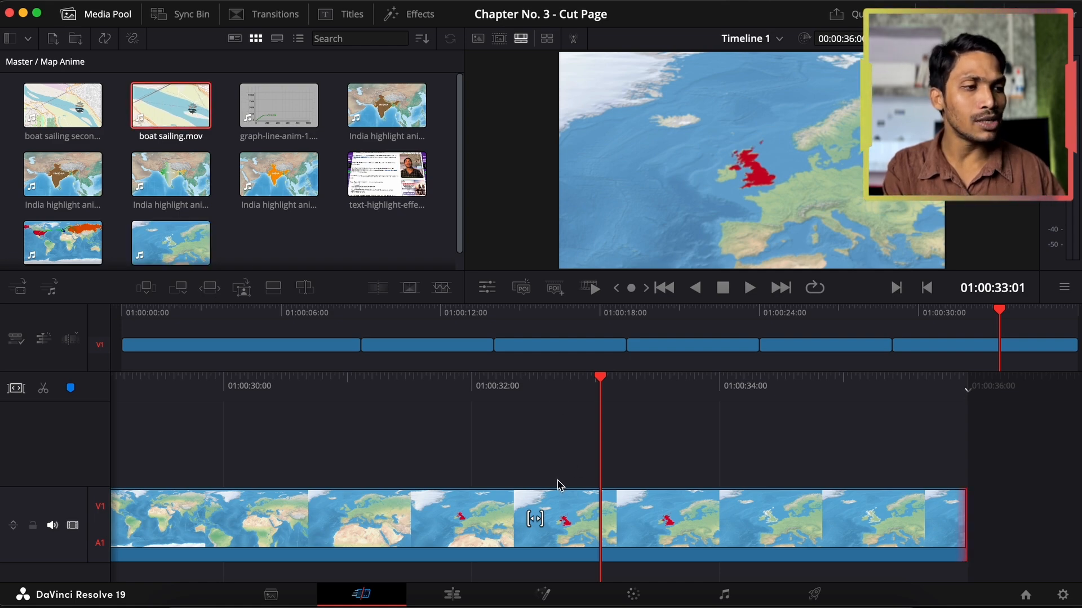
scroll(560, 486, left, 15)
scroll(558, 486, right, 3)
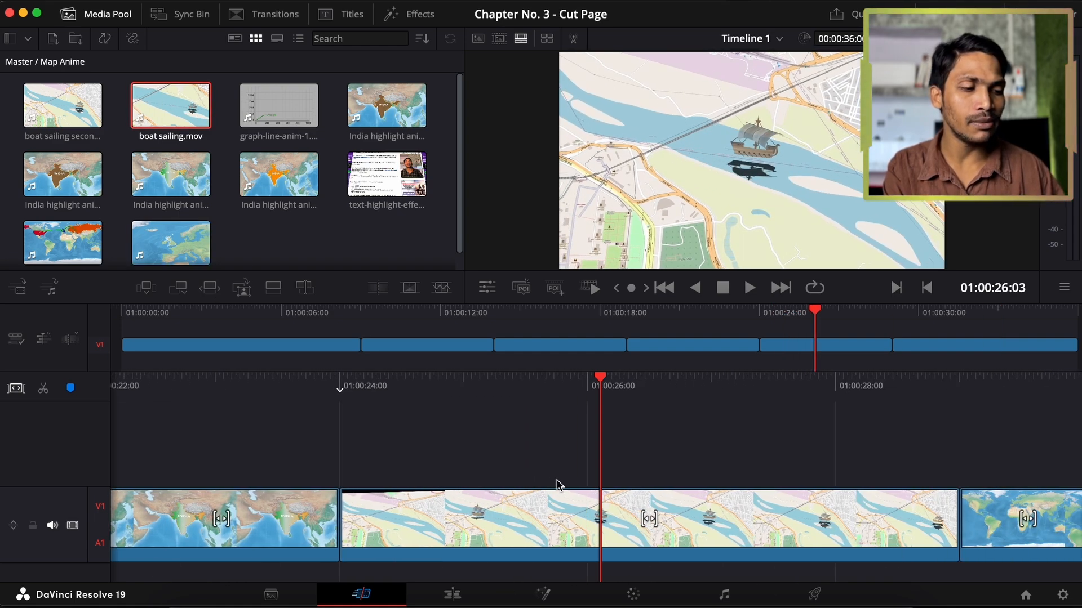
click(264, 107)
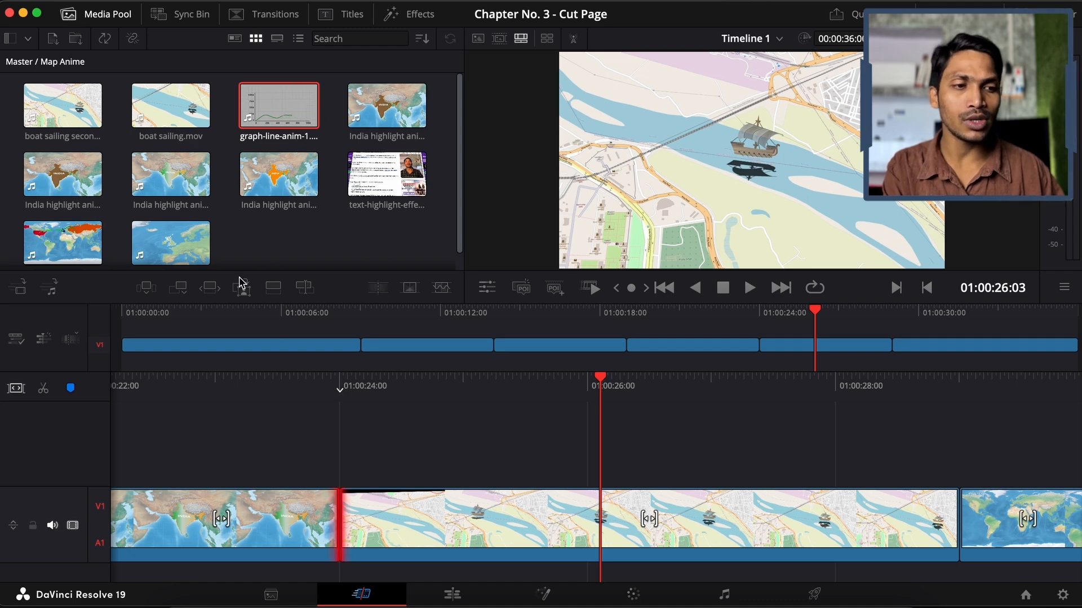
click(209, 288)
scroll(338, 421, left, 9)
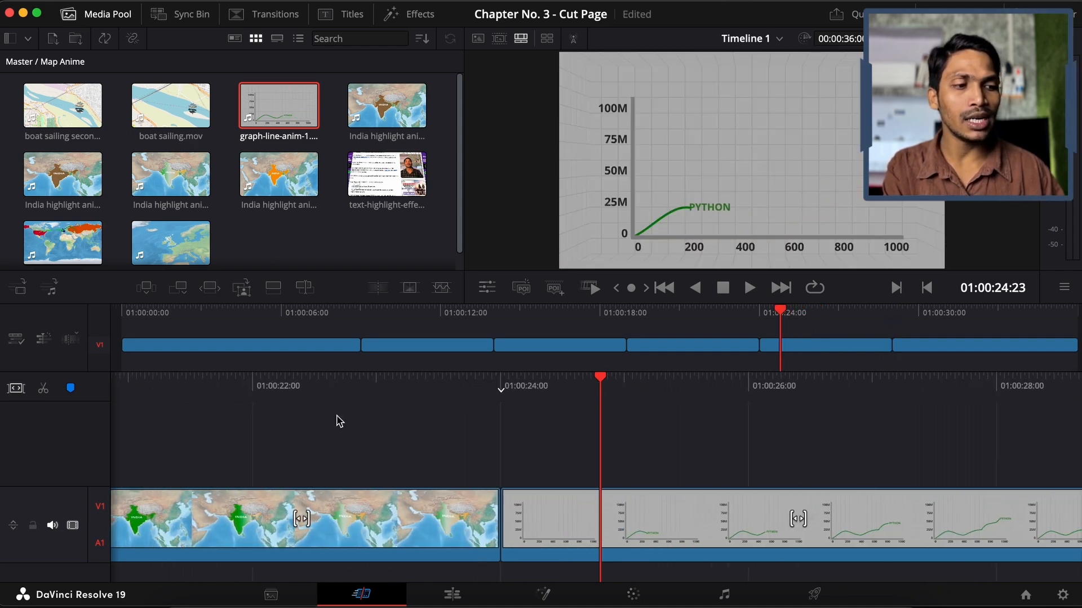
scroll(338, 420, right, 2)
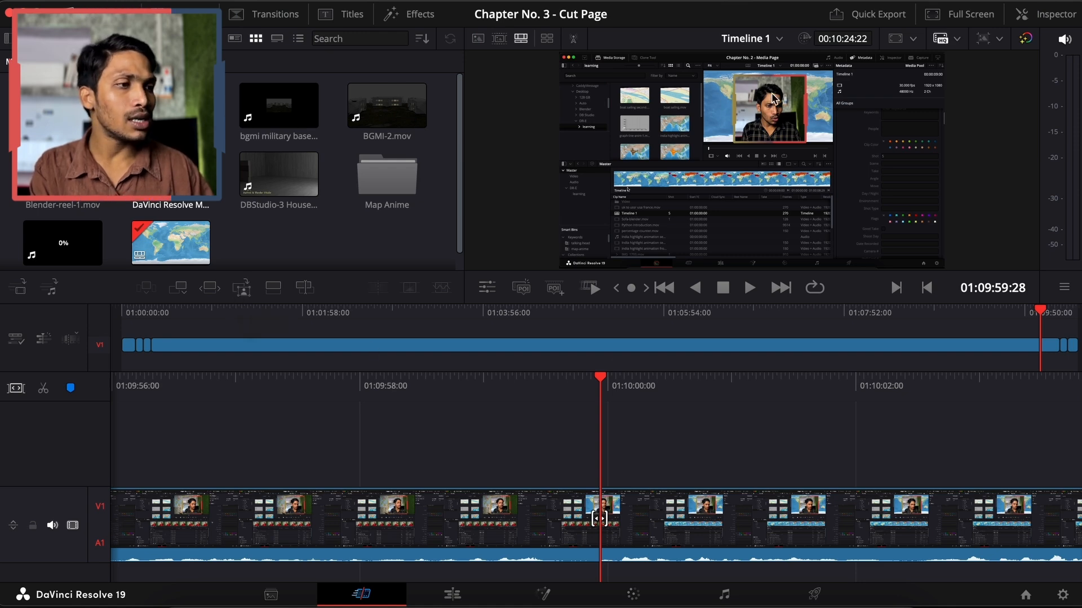
- Add a Close Up of the DaVinci Resolve tutorial clip on track V2 at 01:09:57:21 and review its zoomed framing
scroll(511, 427, left, 4)
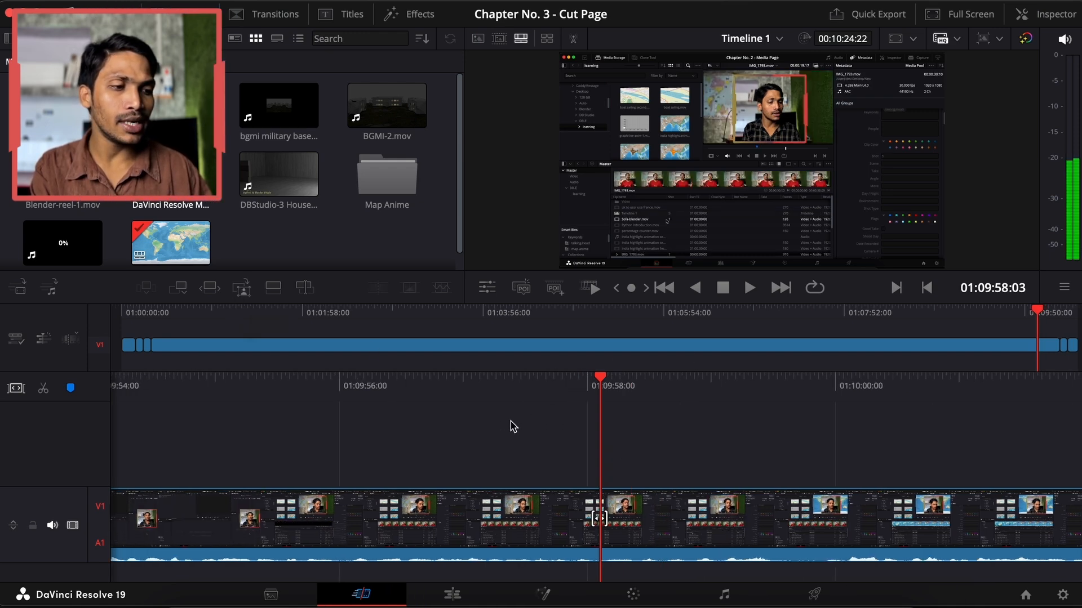
scroll(511, 427, left, 2)
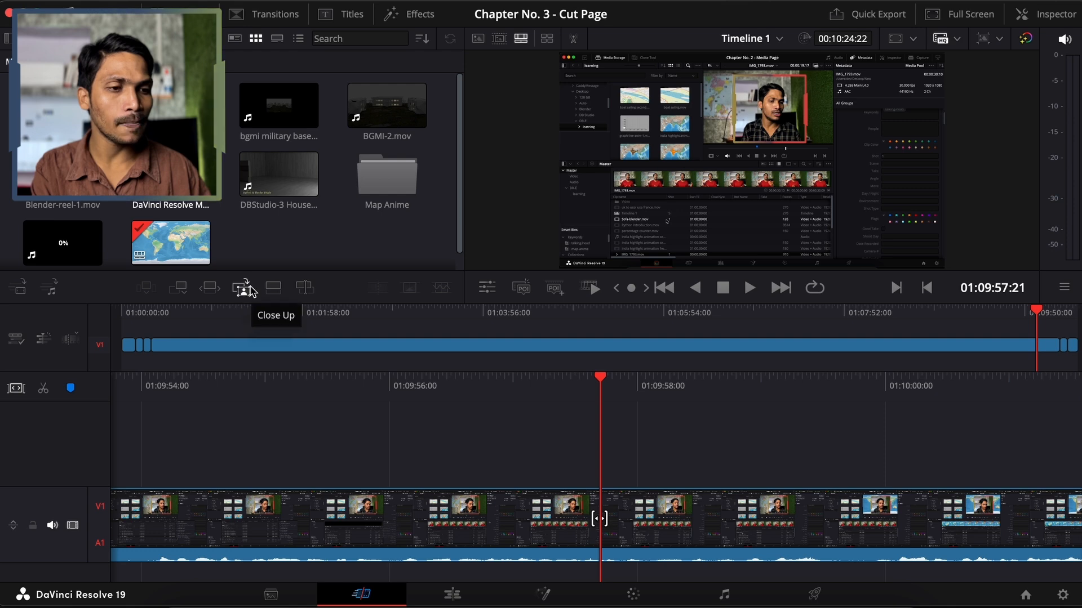
click(241, 288)
scroll(417, 417, left, 10)
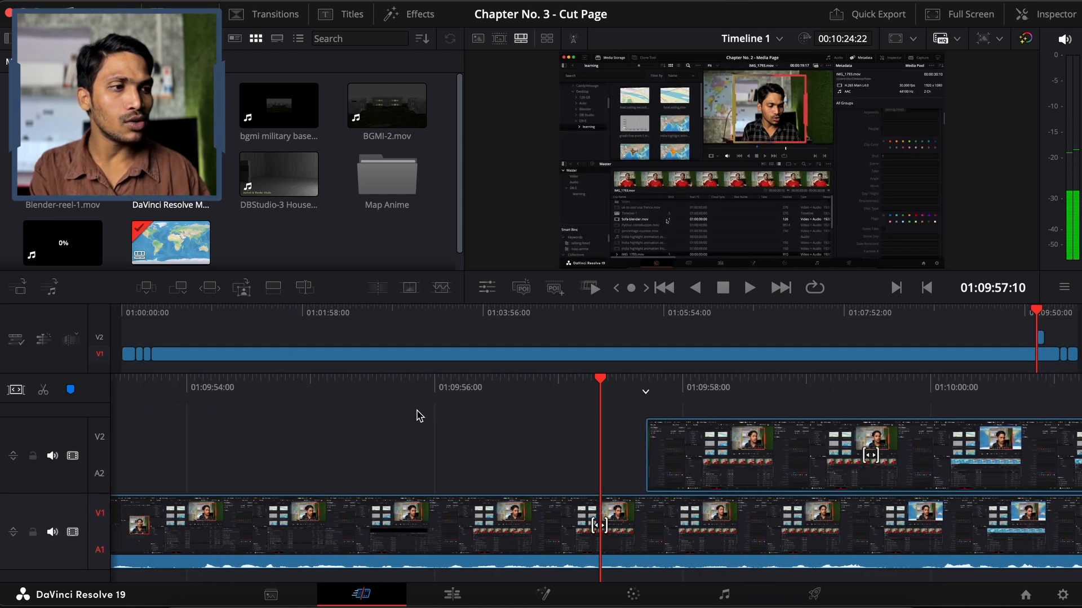
scroll(417, 416, right, 2)
scroll(418, 414, left, 2)
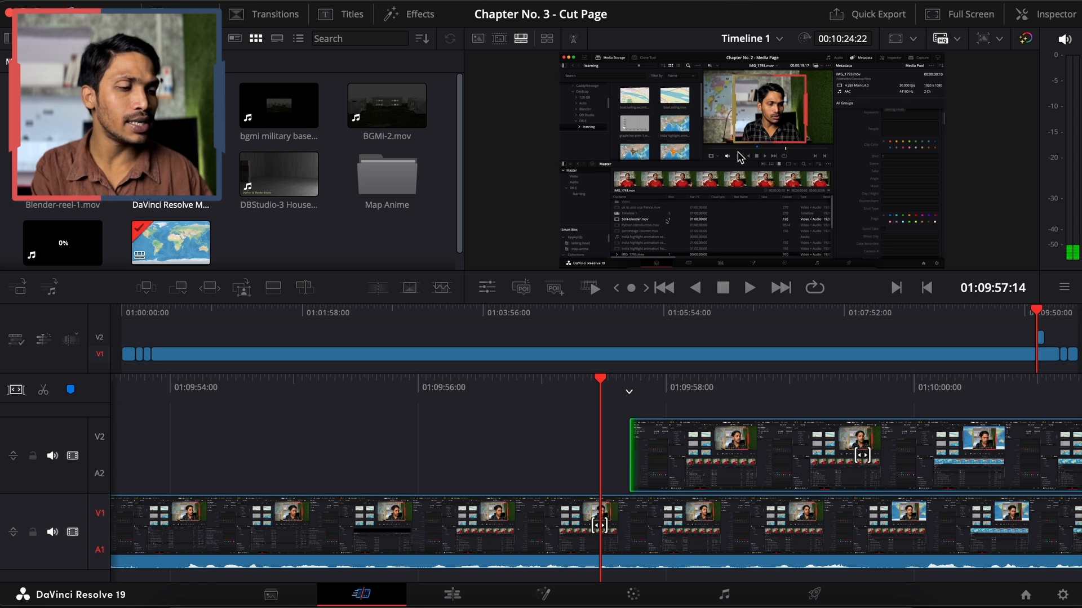
scroll(615, 379, right, 6)
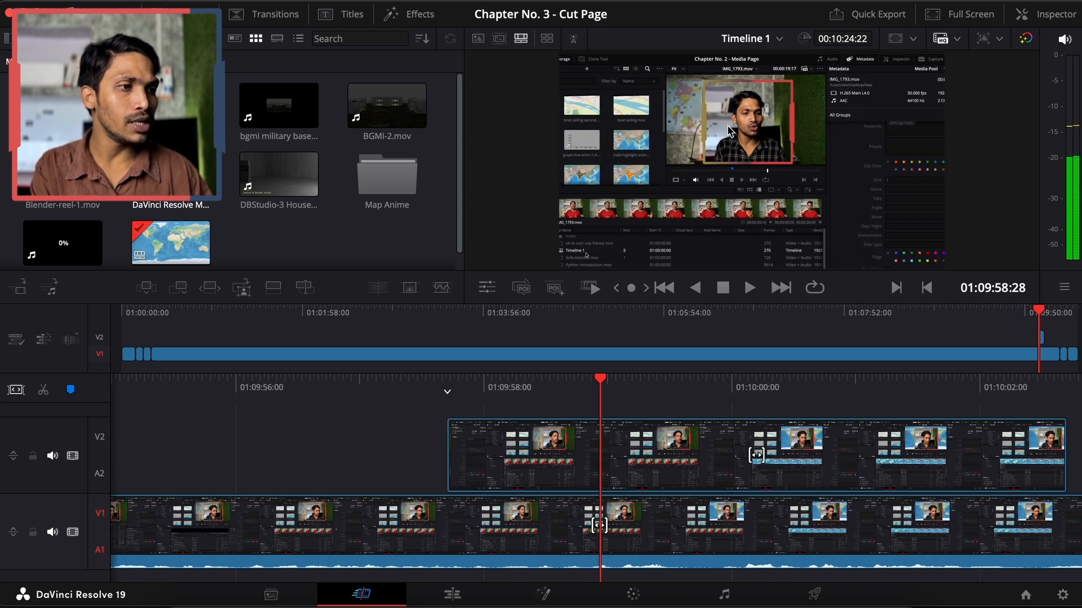
scroll(633, 387, right, 7)
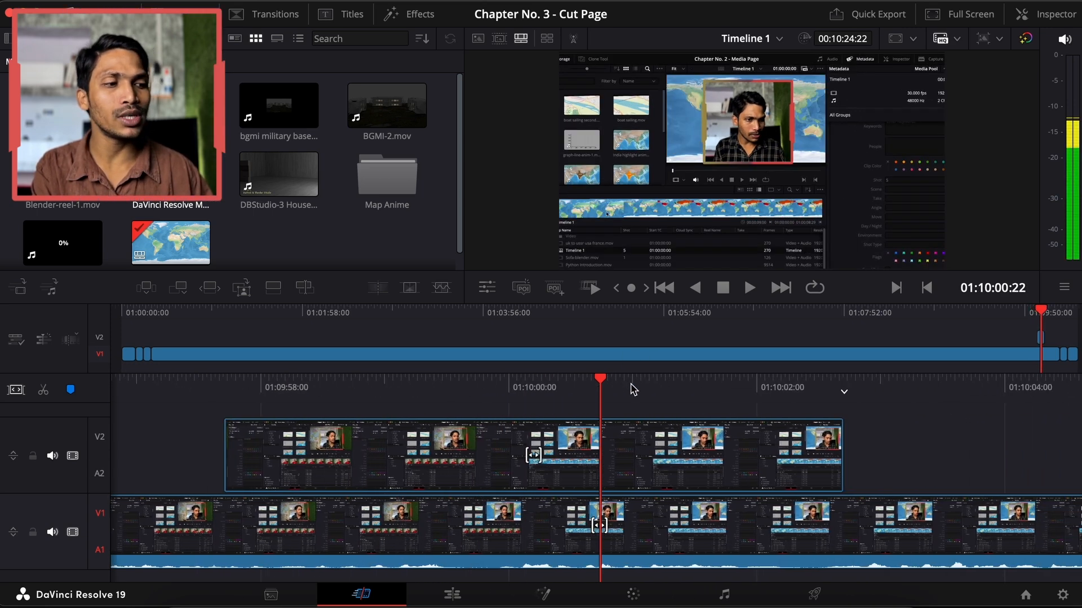
scroll(633, 389, left, 1)
scroll(632, 389, left, 1)
scroll(632, 389, right, 7)
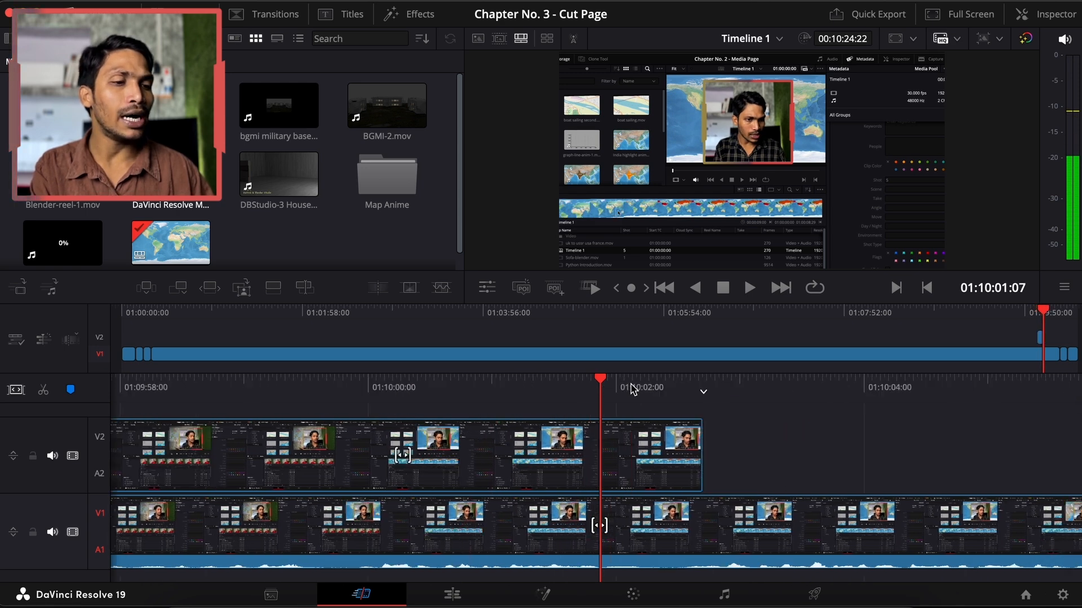
- Add another Close Up of the tutorial clip at 01:10:05:05 and review that stretch of the timeline
scroll(634, 390, right, 6)
scroll(634, 390, right, 2)
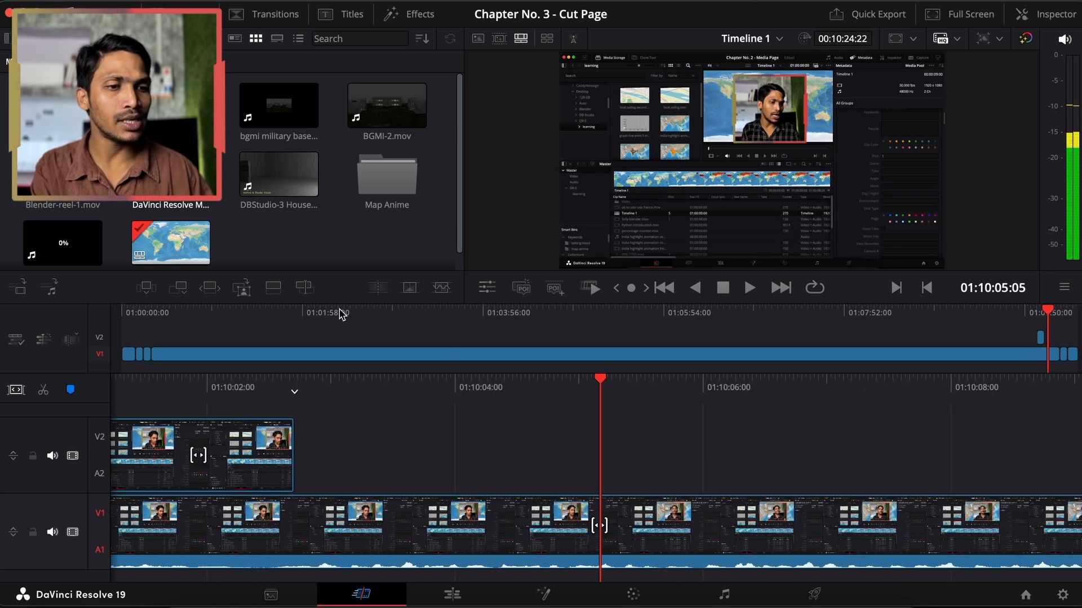
click(241, 290)
scroll(417, 429, left, 15)
scroll(417, 424, right, 10)
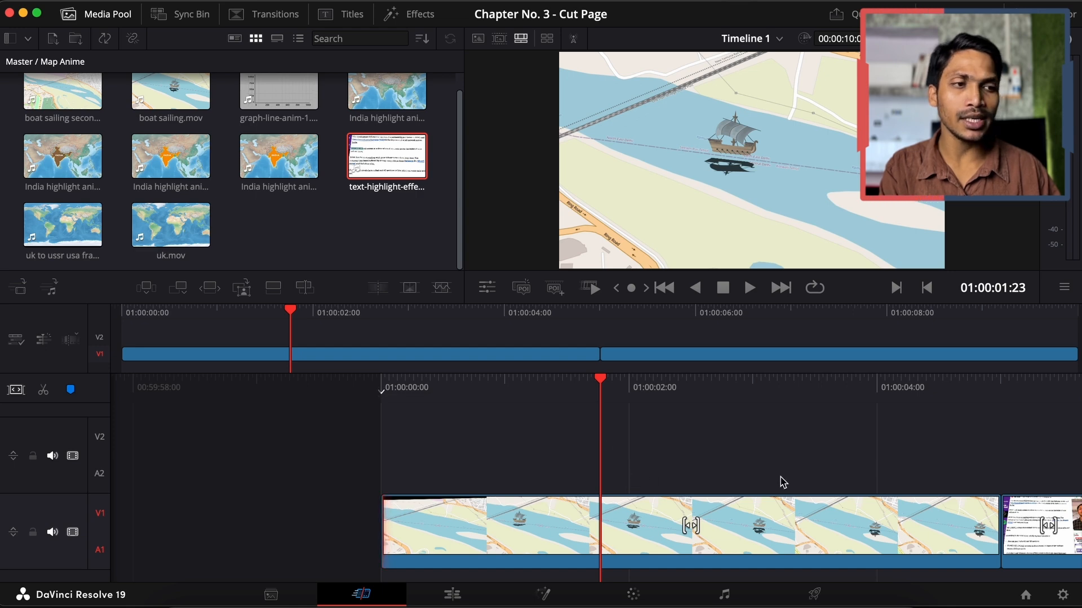
- Place the graph line animation on top of the boat sailing clip on track V2, starting at 01:00:01:23, and scrub through it
click(200, 84)
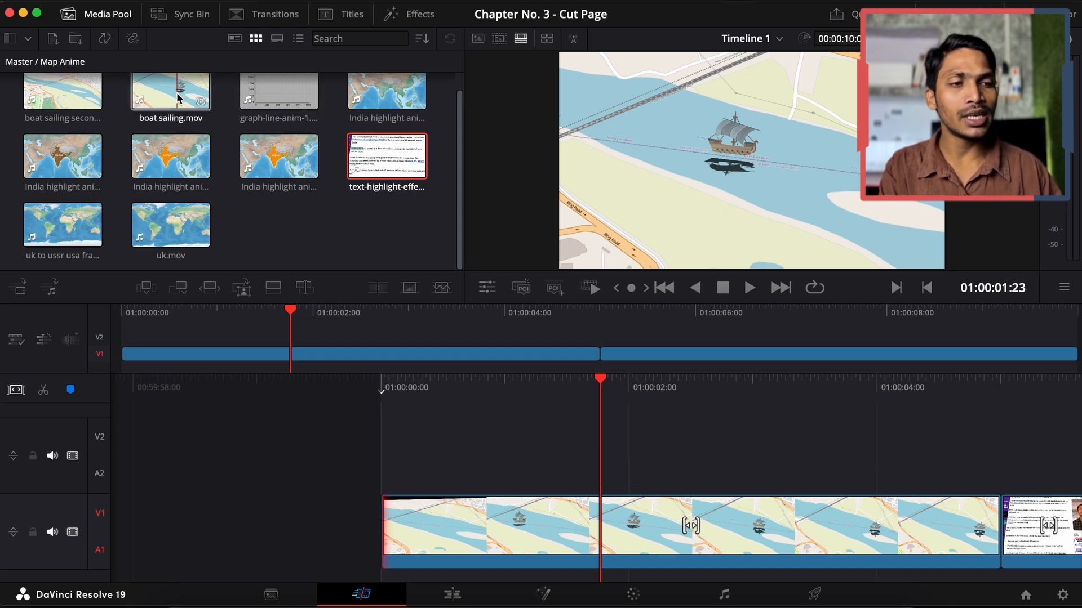
click(253, 100)
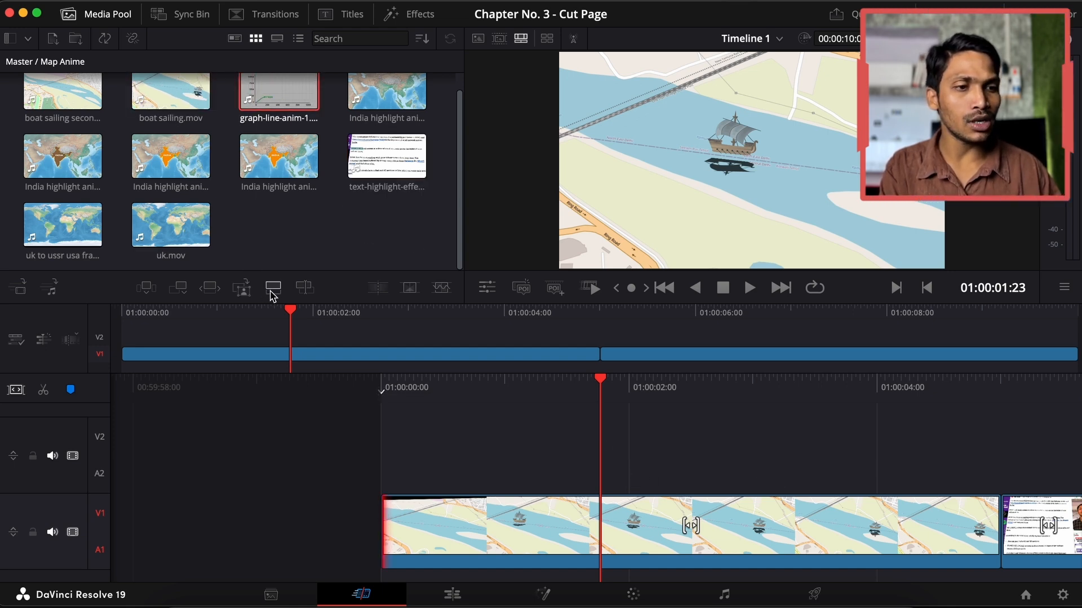
click(274, 289)
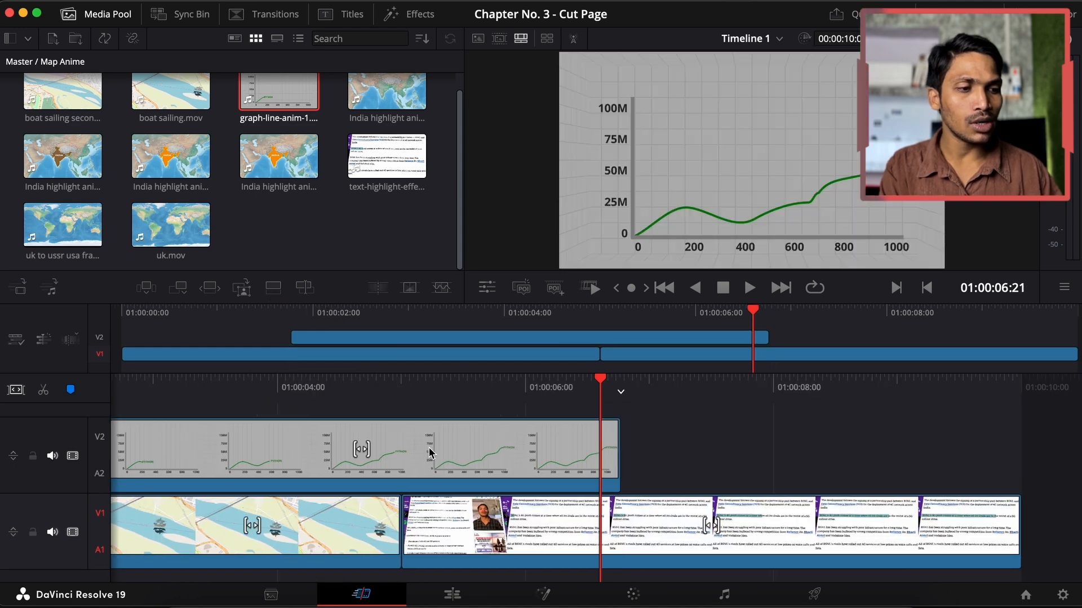
scroll(430, 452, up, 5)
scroll(546, 475, up, 2)
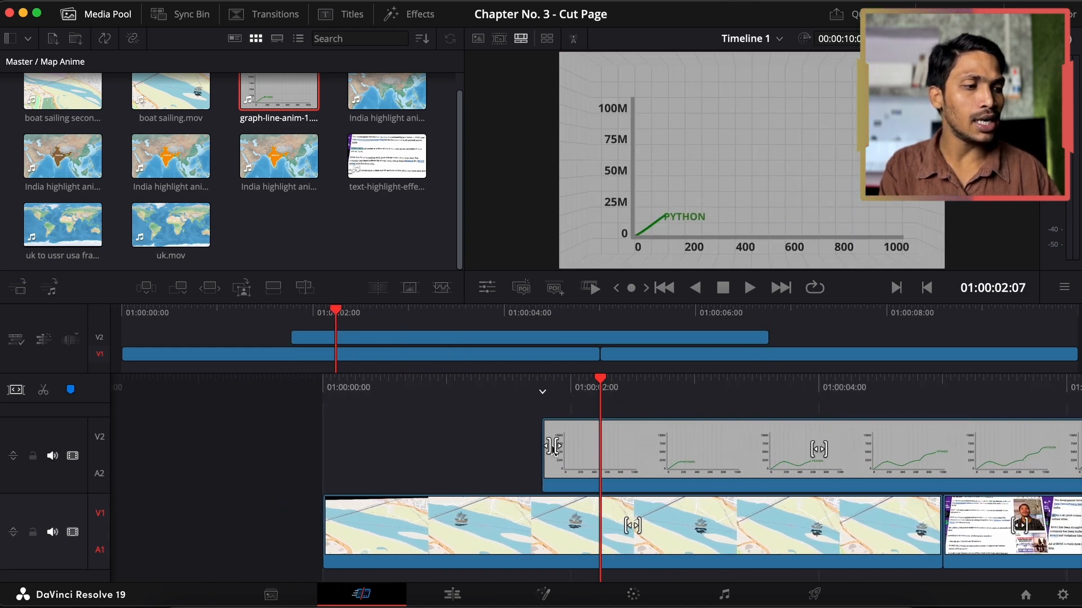
scroll(925, 466, down, 4)
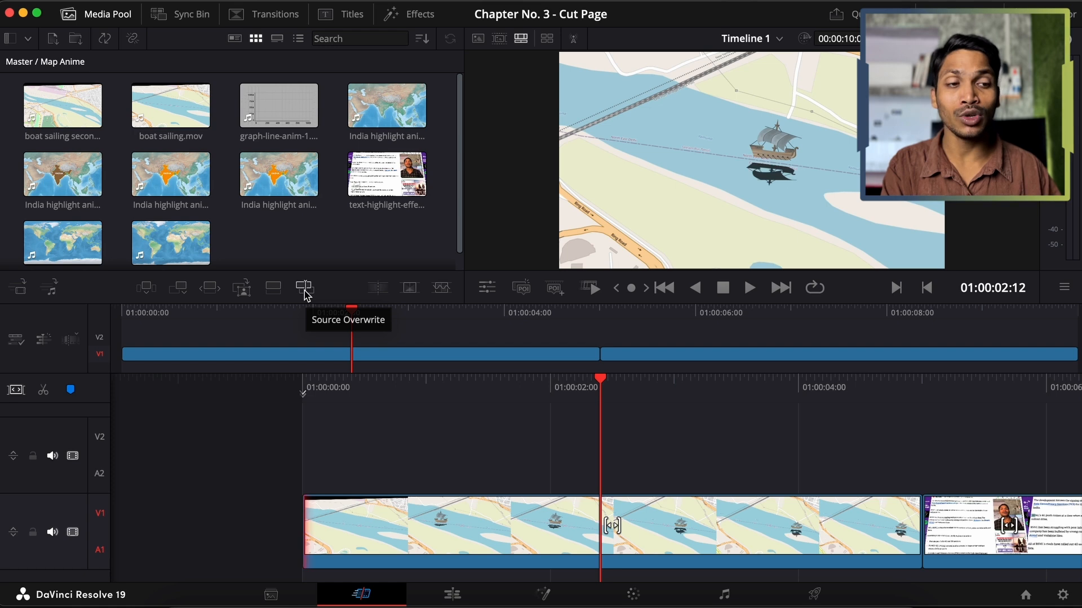
- Return to the Master bin and position the playhead at 01:00:02:19 over the boat sailing clip
click(22, 65)
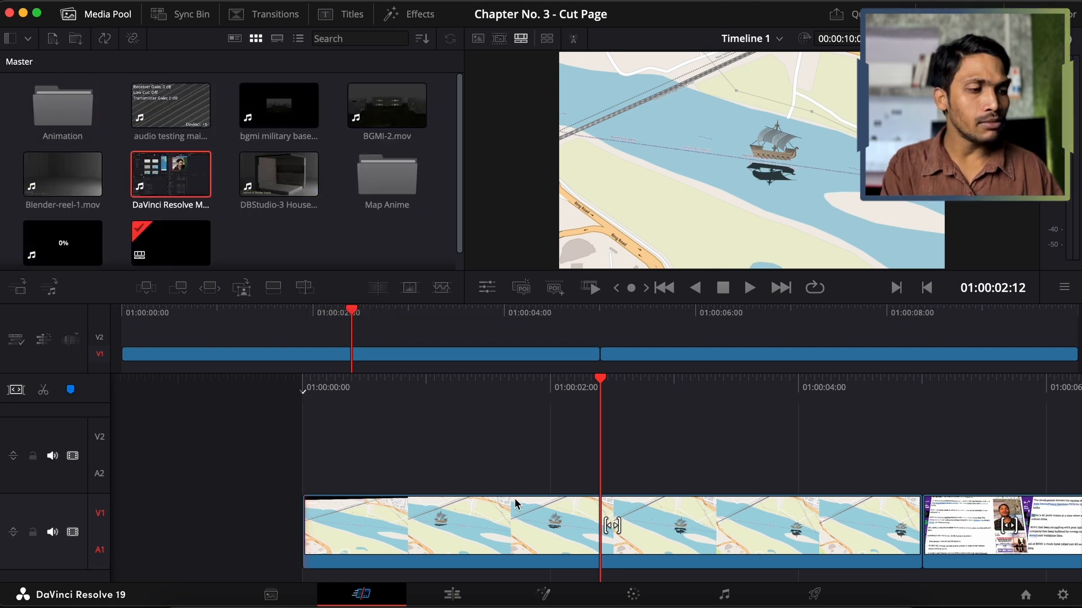
scroll(514, 499, left, 2)
scroll(514, 498, right, 2)
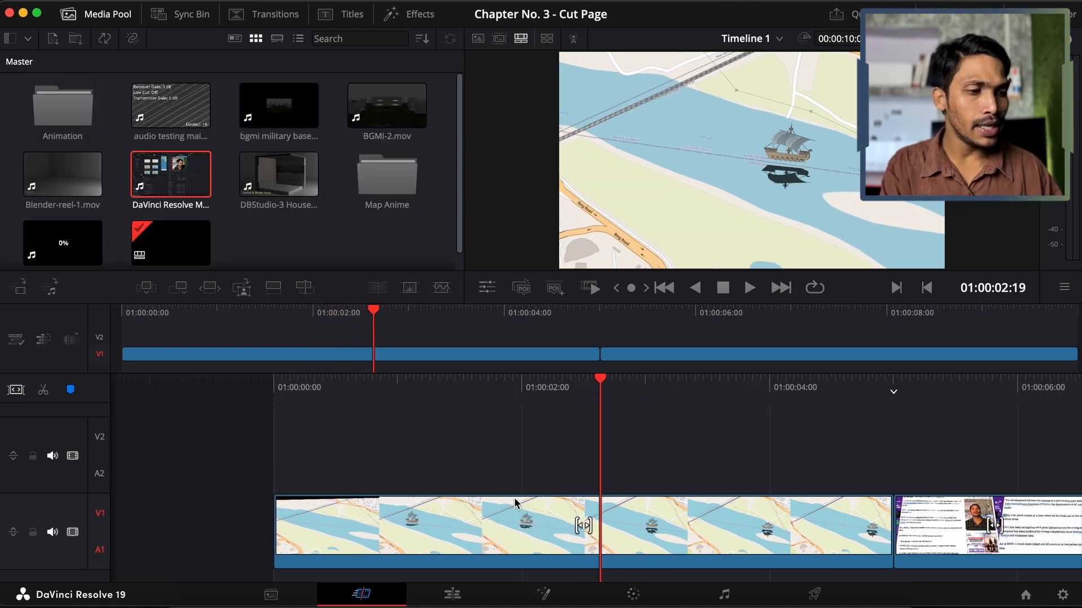
- Source Overwrite the DaVinci Resolve tutorial clip onto track V2 above the boat sailing clip with the playhead at 01:00:02:00, and review its start
scroll(514, 498, left, 4)
scroll(514, 498, left, 2)
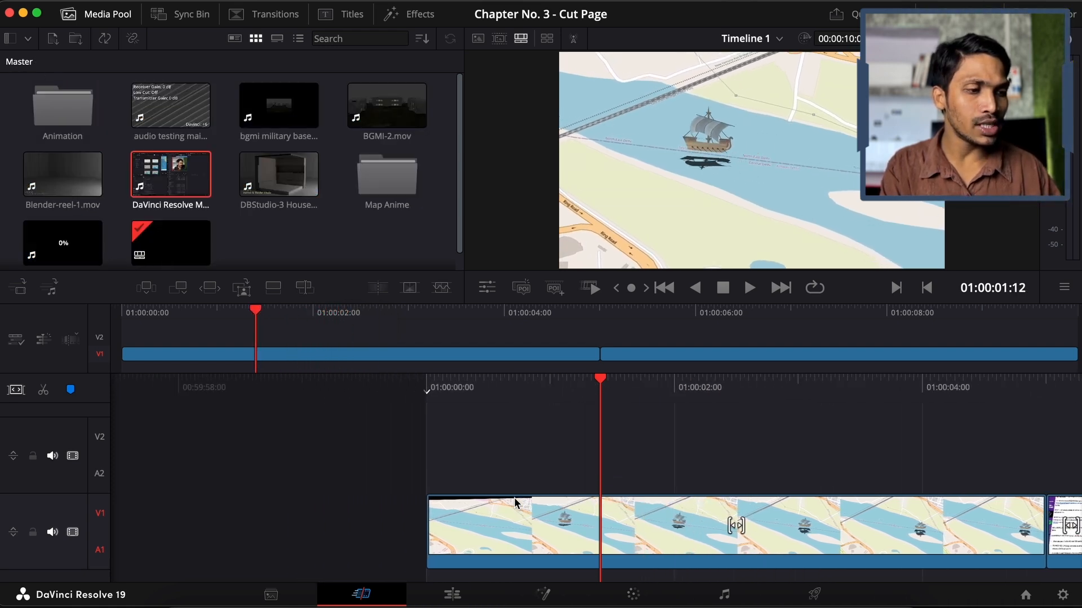
scroll(513, 498, right, 3)
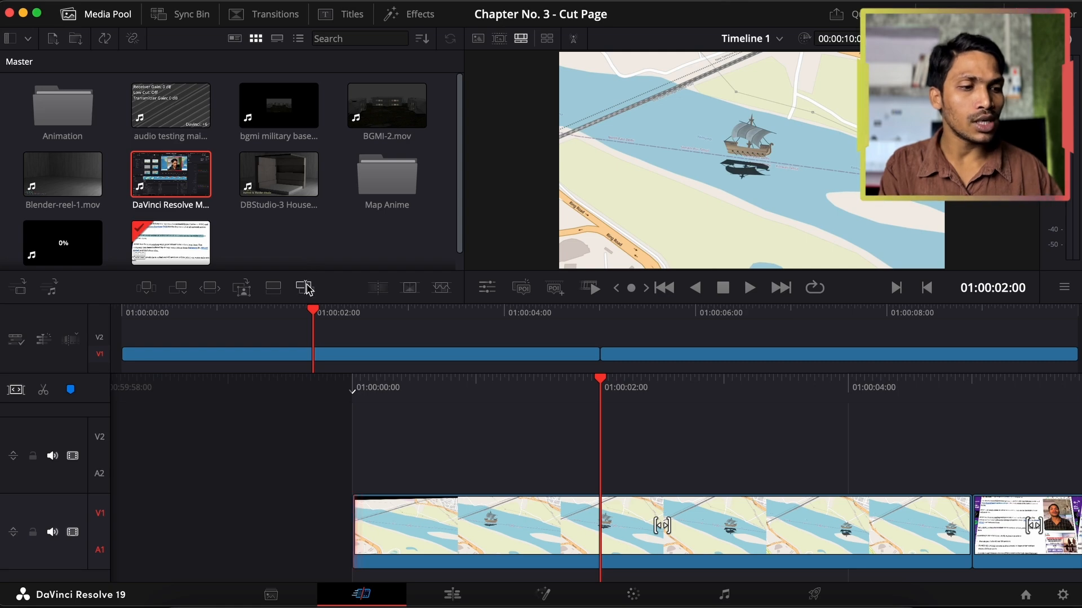
click(305, 288)
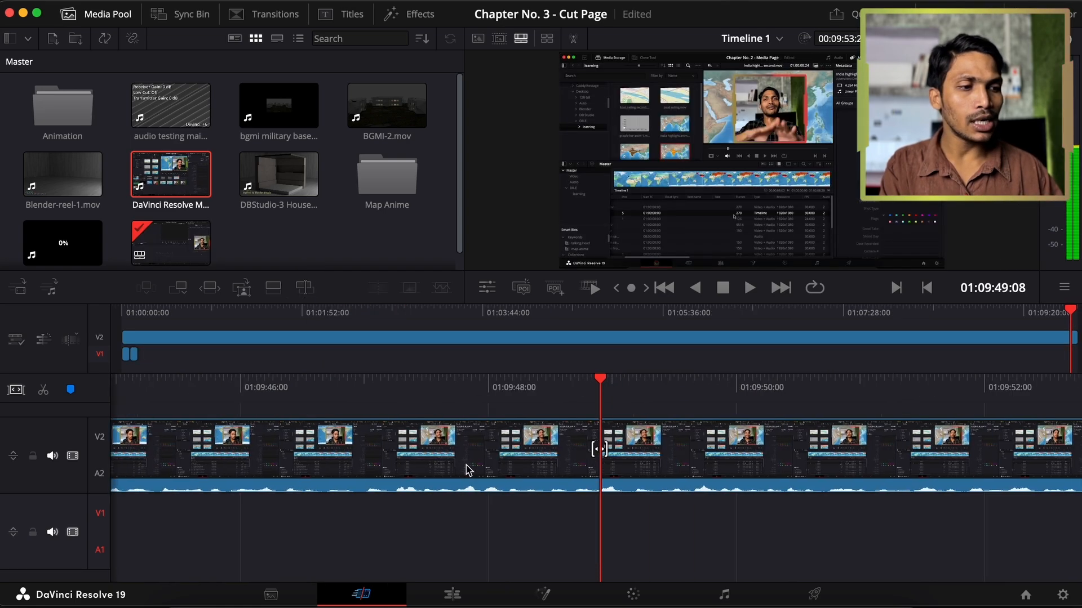
scroll(466, 470, left, 20)
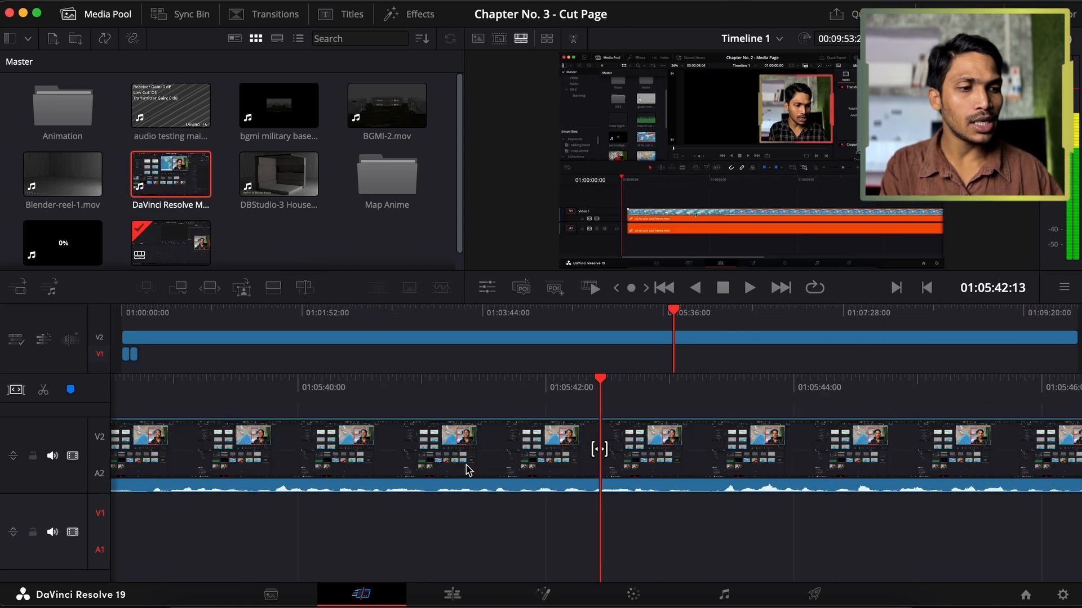
scroll(465, 470, left, 20)
scroll(636, 459, right, 3)
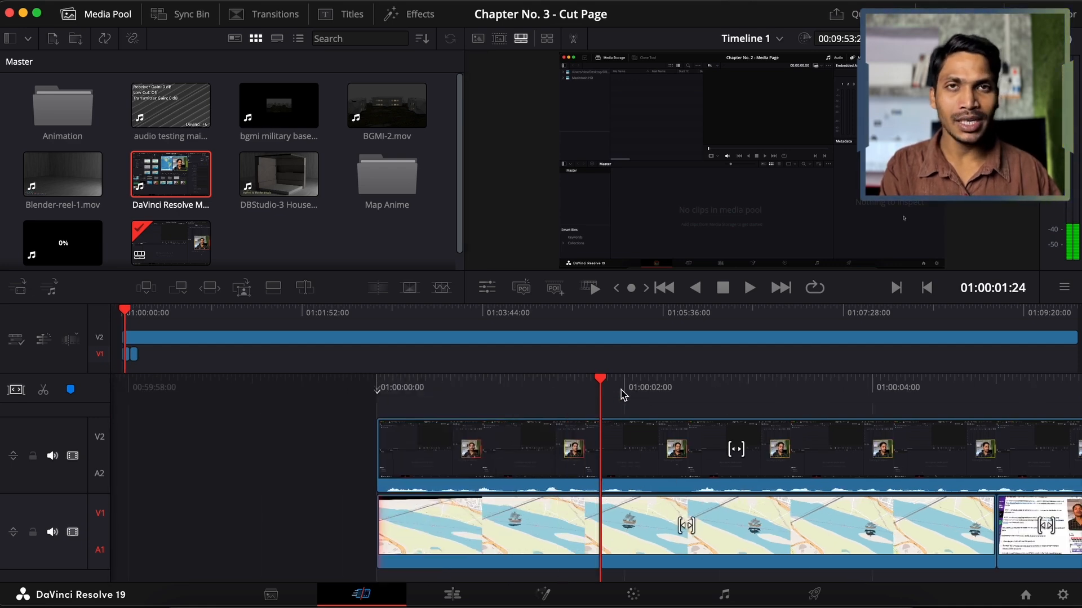
- Delete the tutorial clip from track V2 and Source Overwrite it above the text highlight clip with the playhead at 01:00:06:24
click(544, 450)
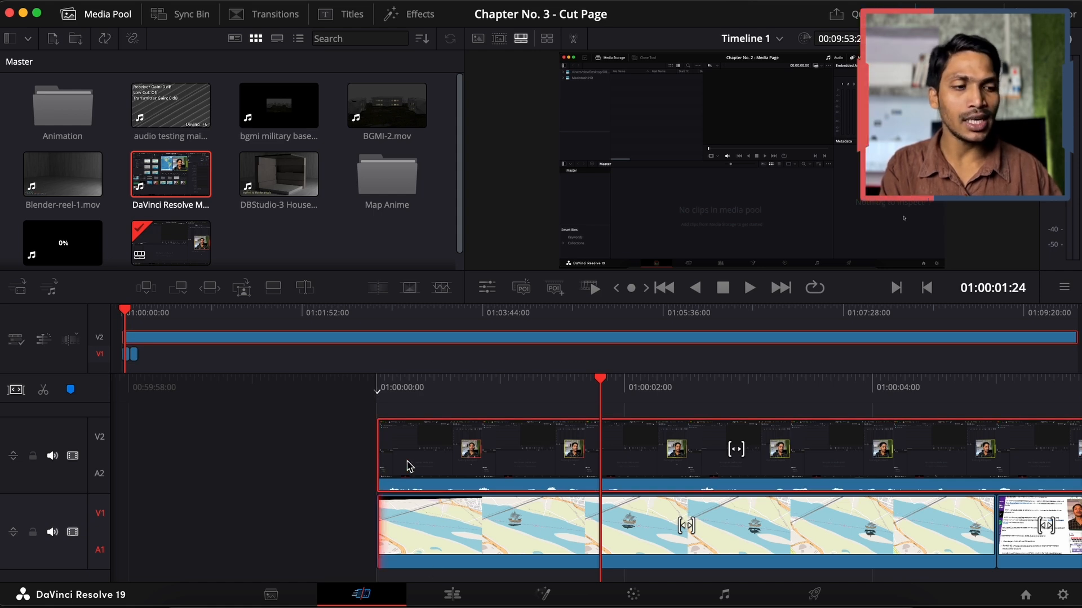
key(Delete)
key(space)
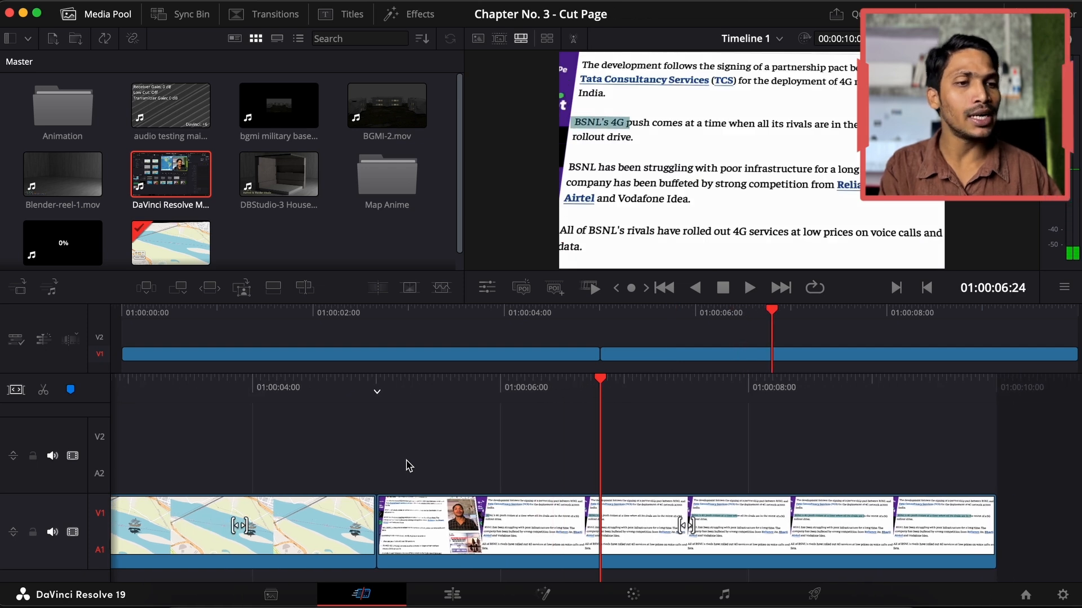
click(304, 288)
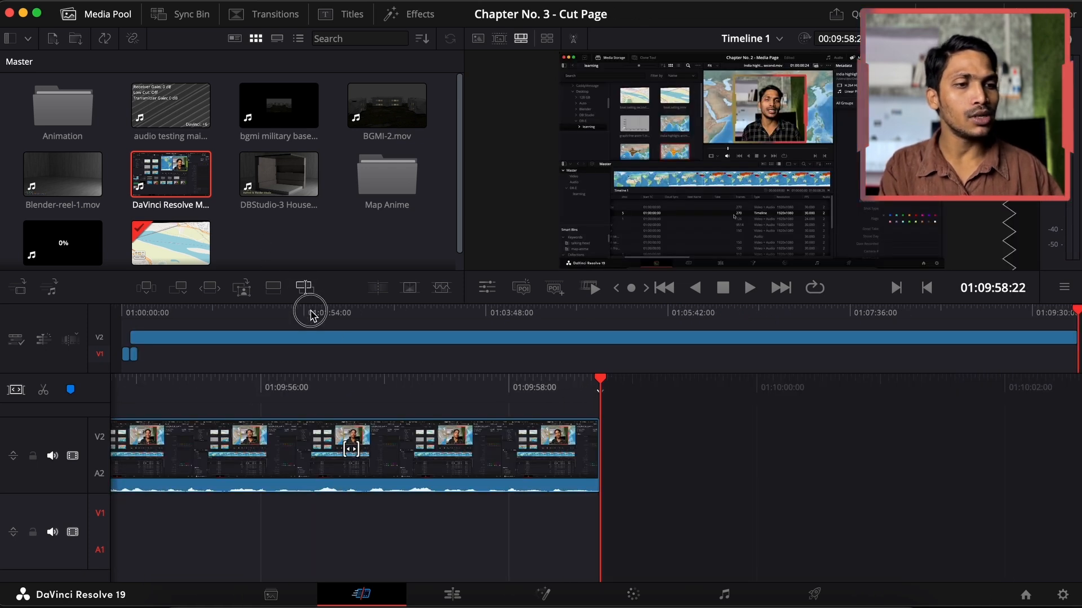
scroll(479, 457, left, 20)
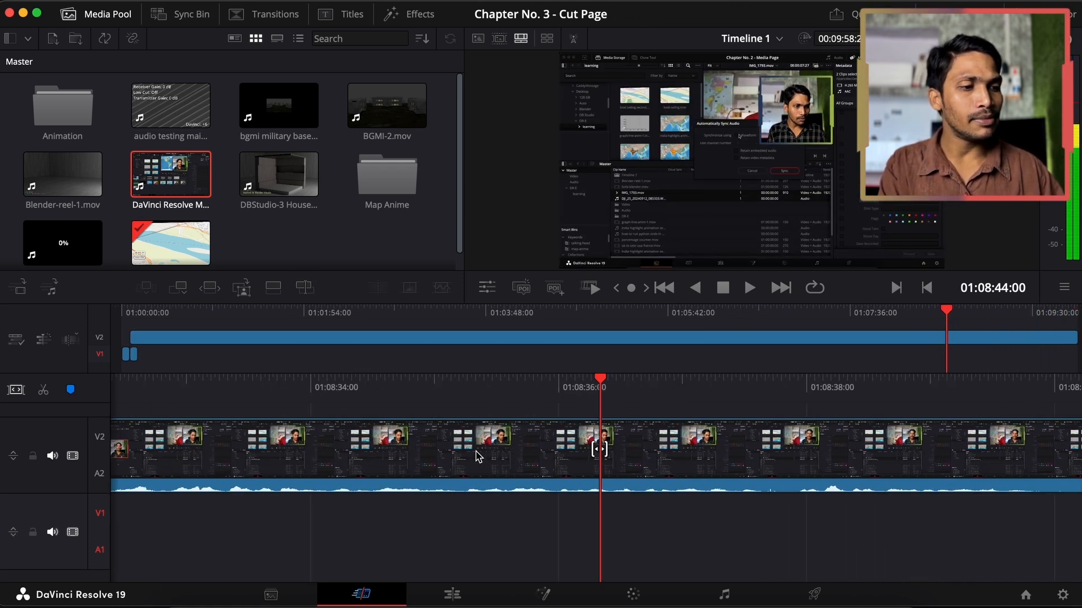
scroll(478, 457, left, 20)
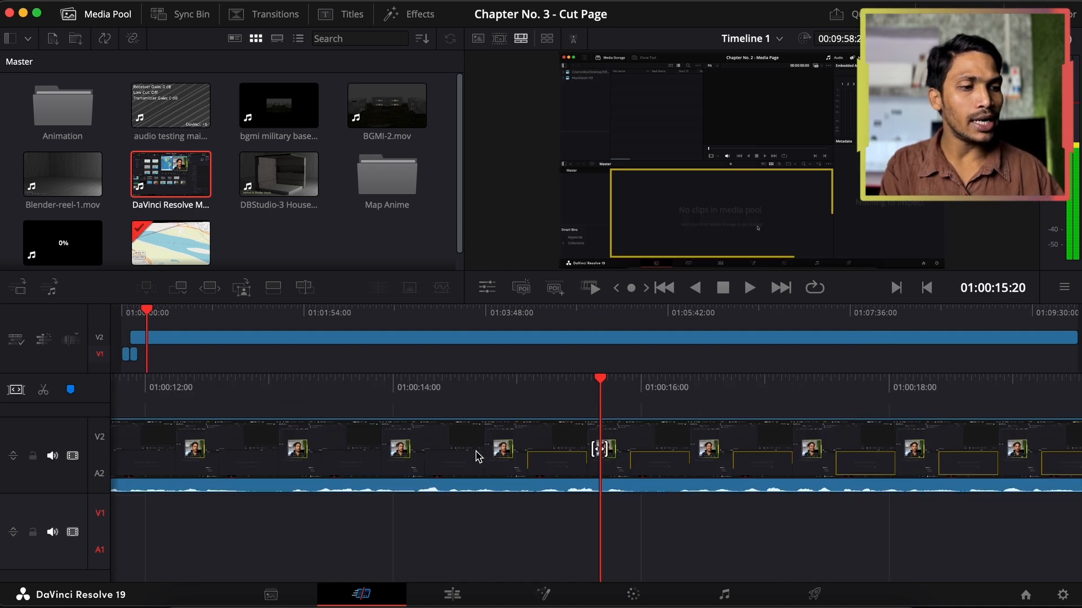
scroll(478, 456, left, 5)
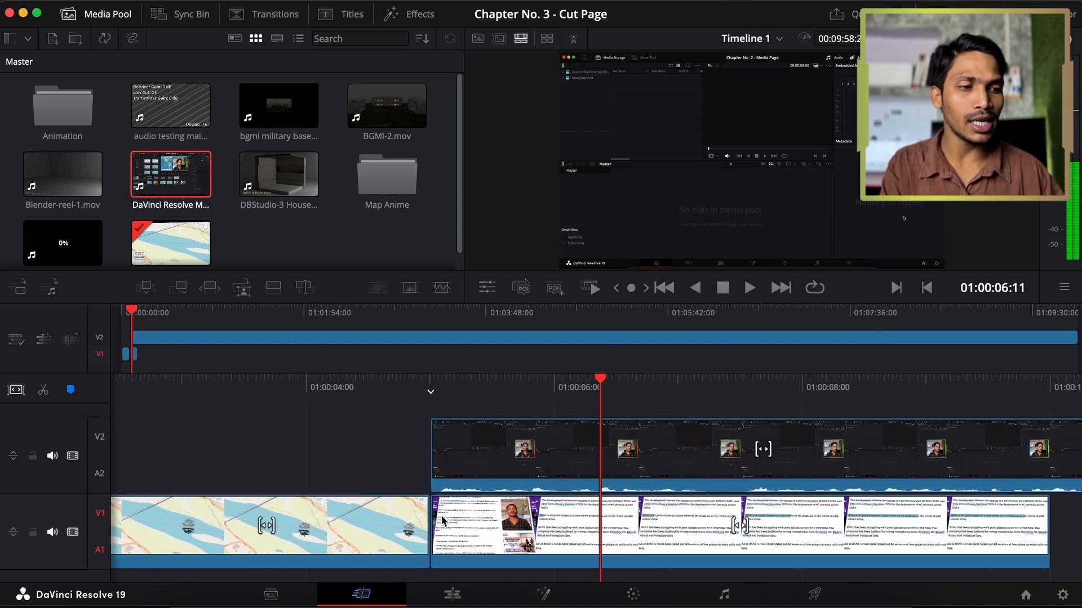
- Clear all clips from the timeline and append only the video of the DaVinci Resolve tutorial clip to track V1
key(super+a)
key(Delete)
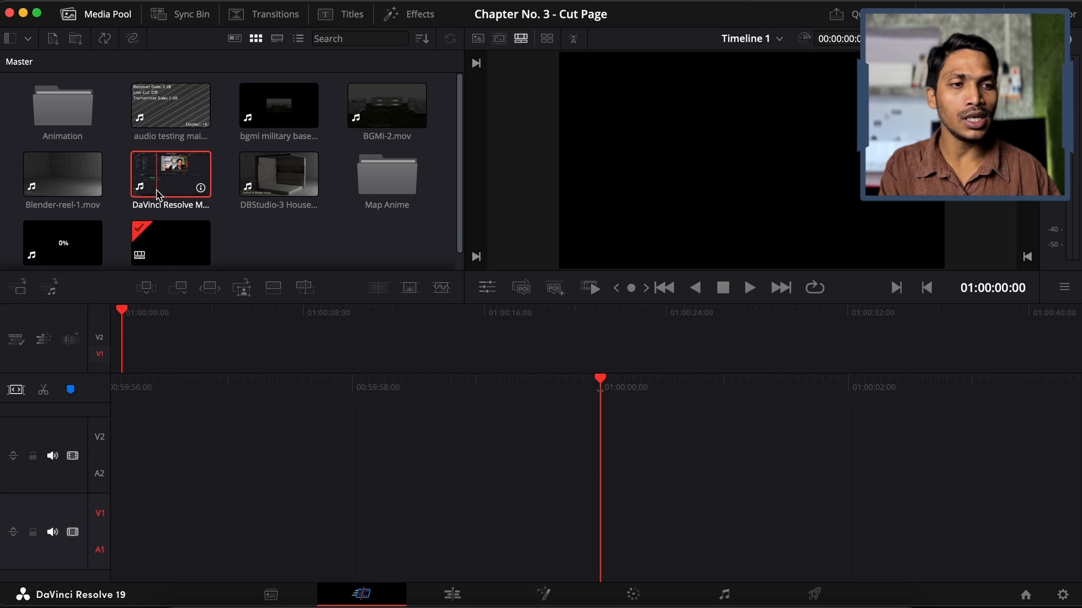
click(21, 291)
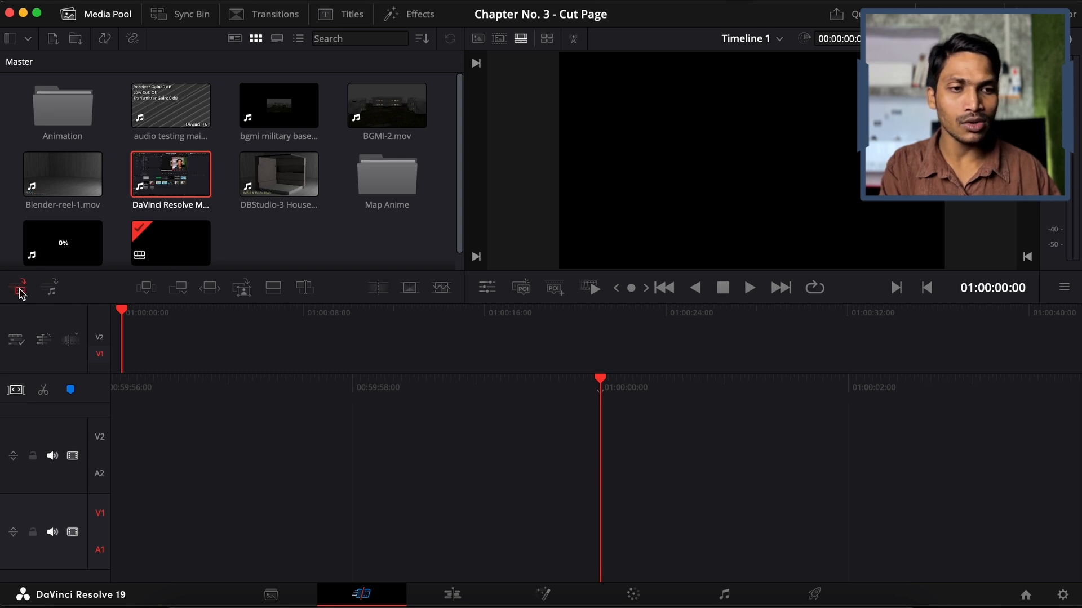
click(174, 291)
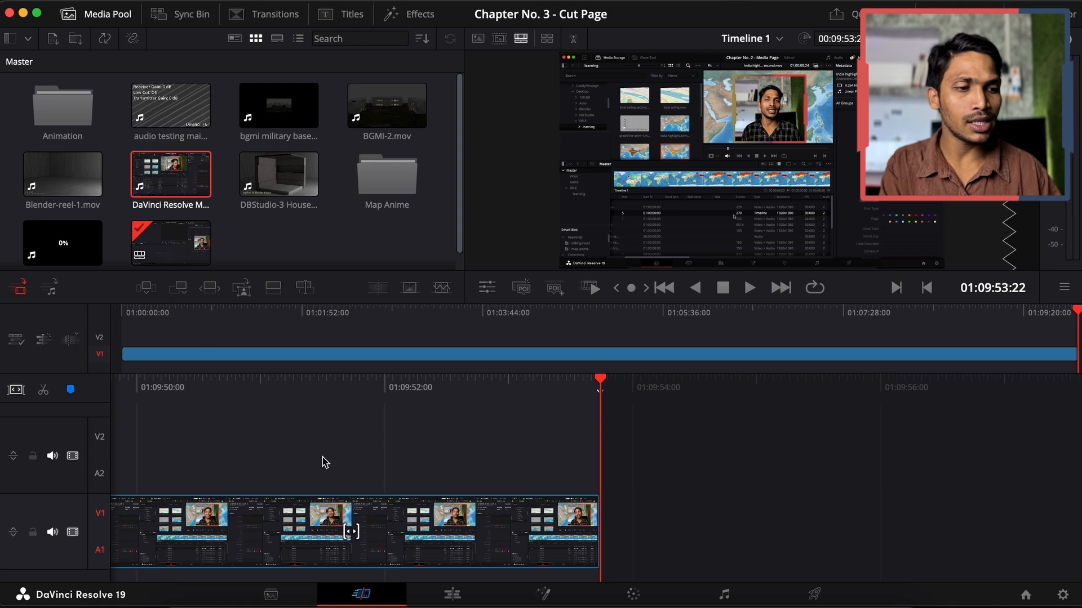
scroll(325, 462, left, 10)
key(space)
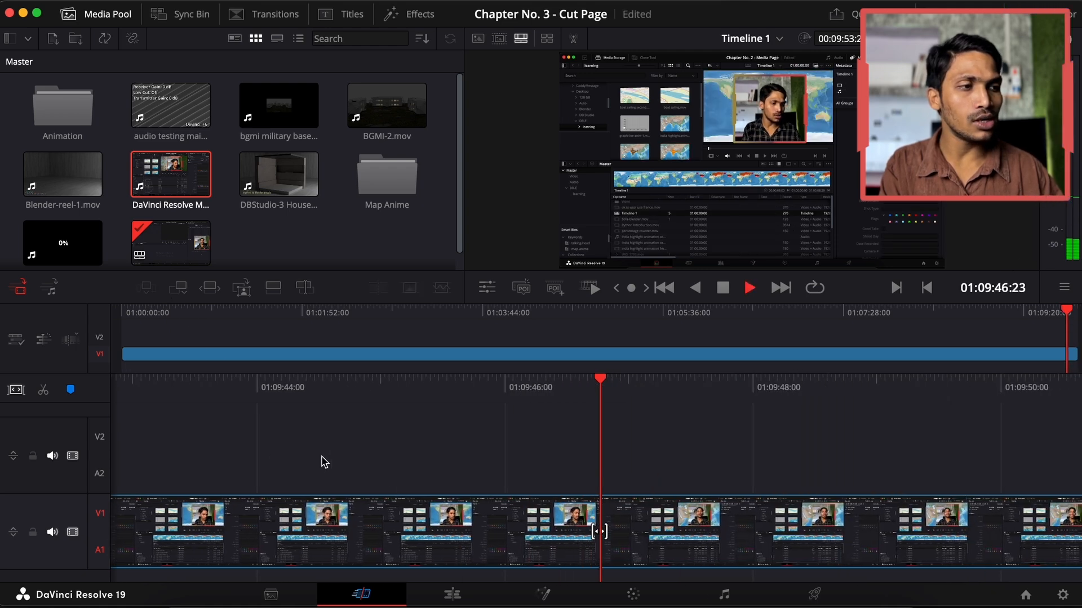
- Undo the video-only append and append only the audio of the tutorial clip on track A3
key(space)
key(super+z)
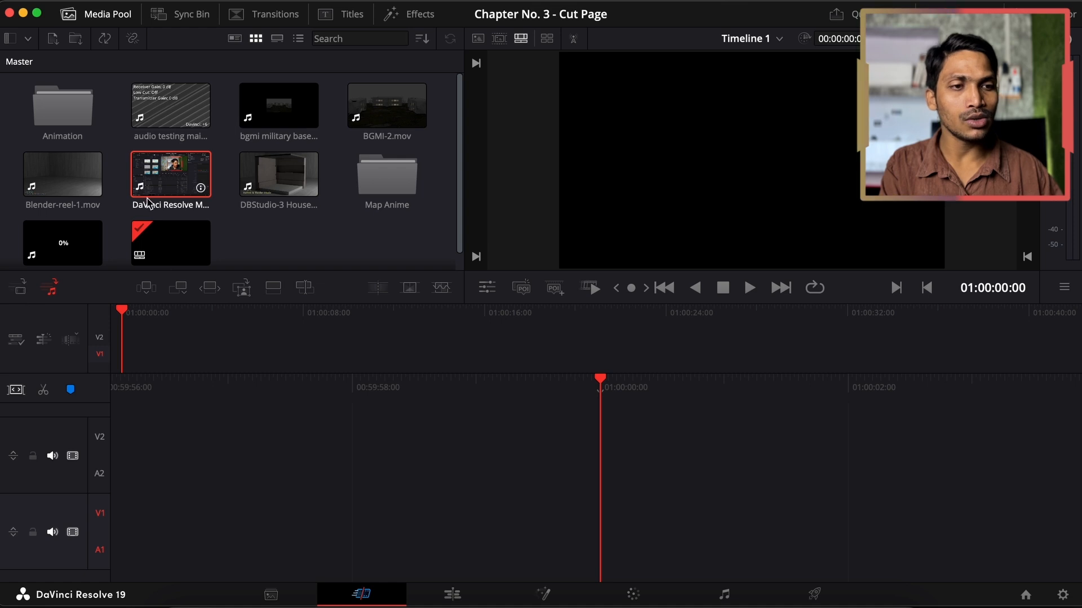
click(179, 291)
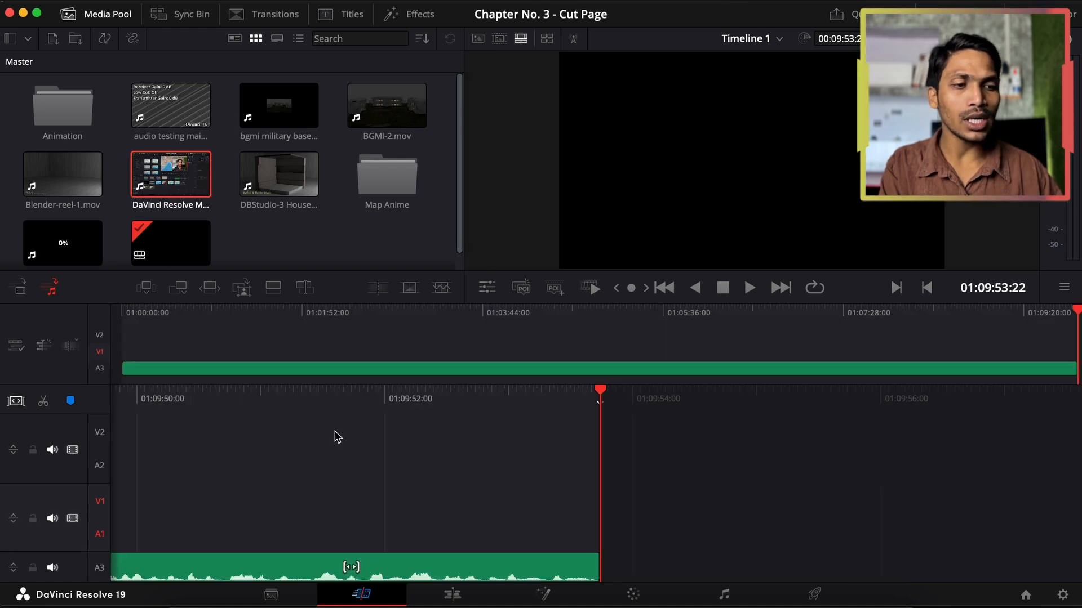
scroll(335, 437, left, 20)
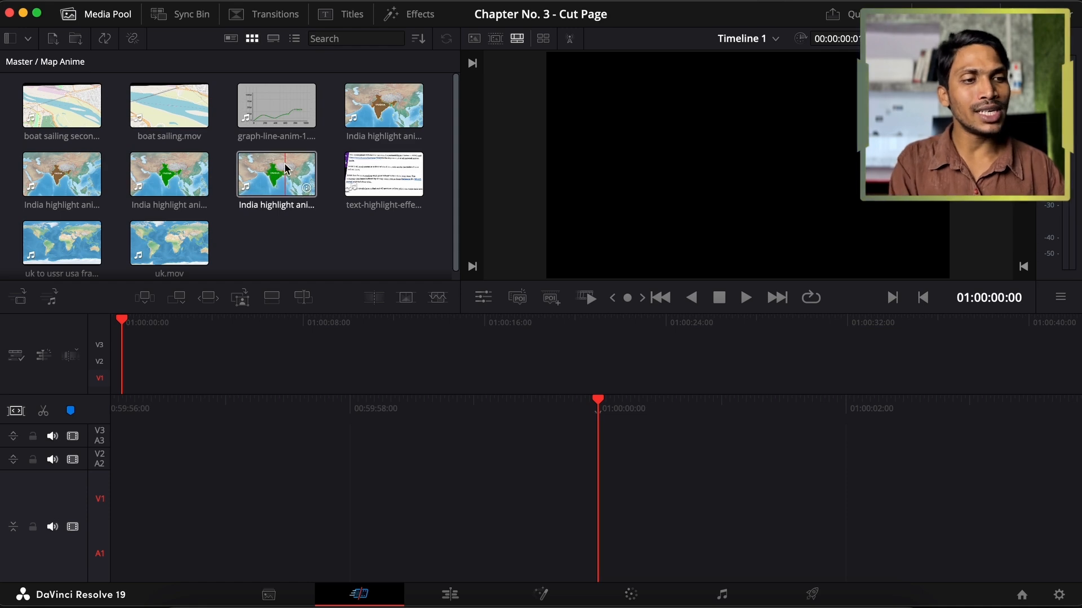
- Mark the India highlight animation clip's out point at 01:00:02:13 and place the marked section at the start of track V1
click(287, 169)
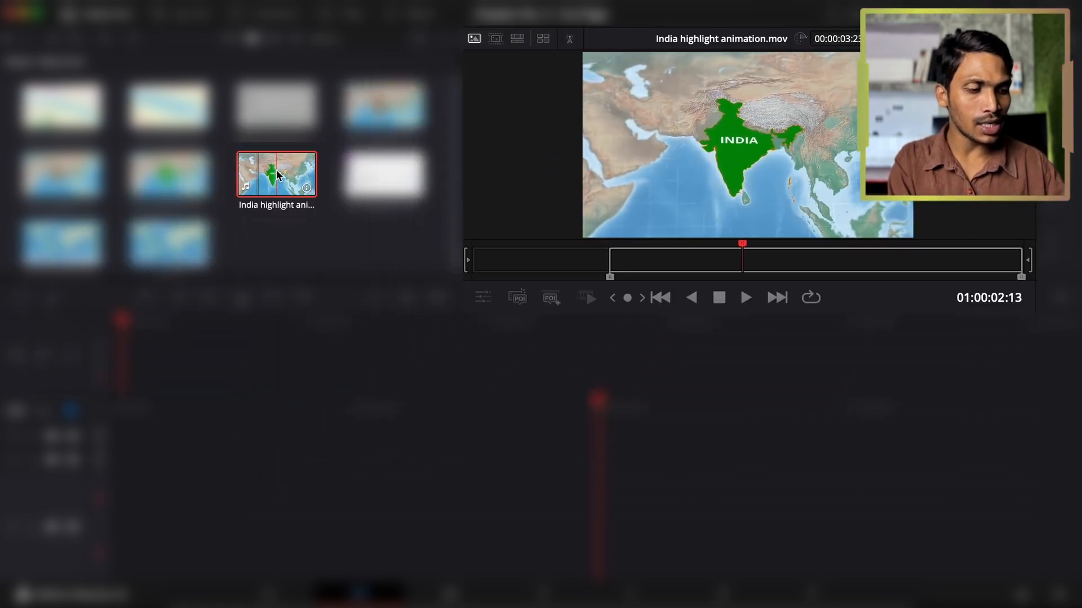
key(o)
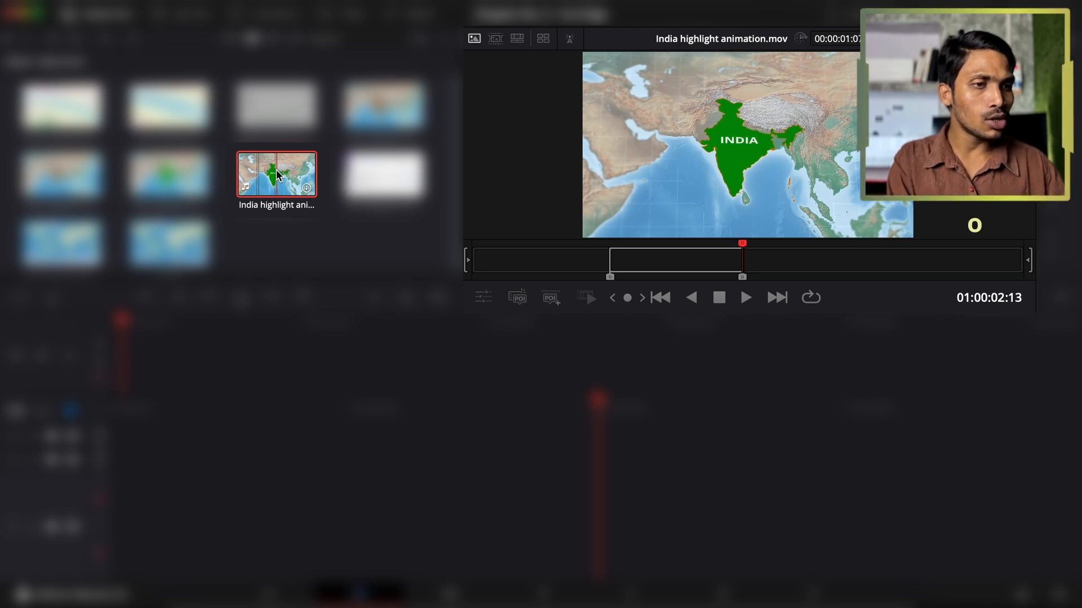
key(End)
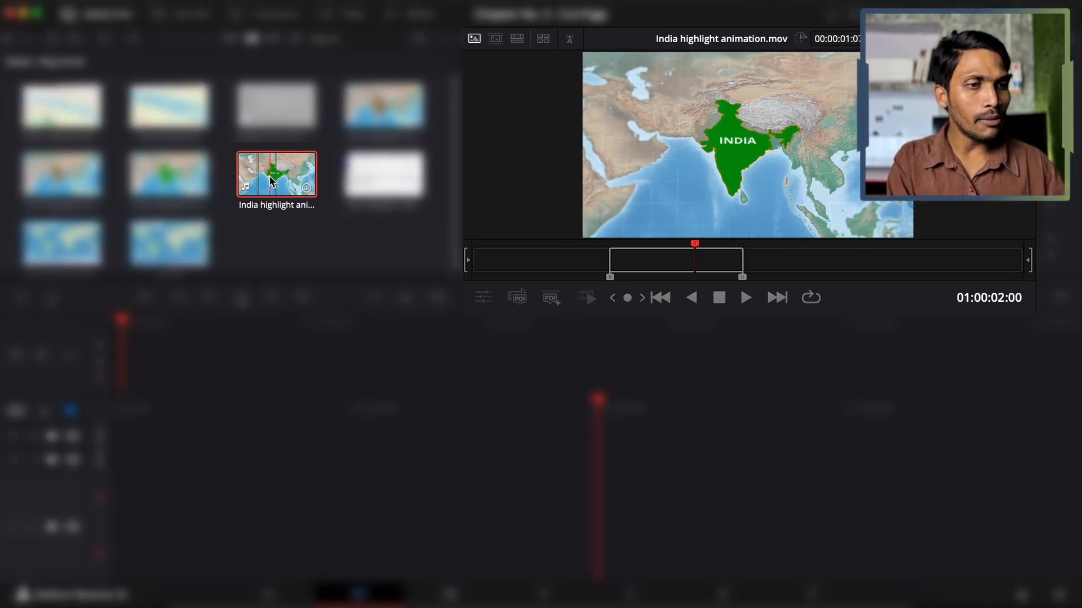
drag(277, 171, 670, 486)
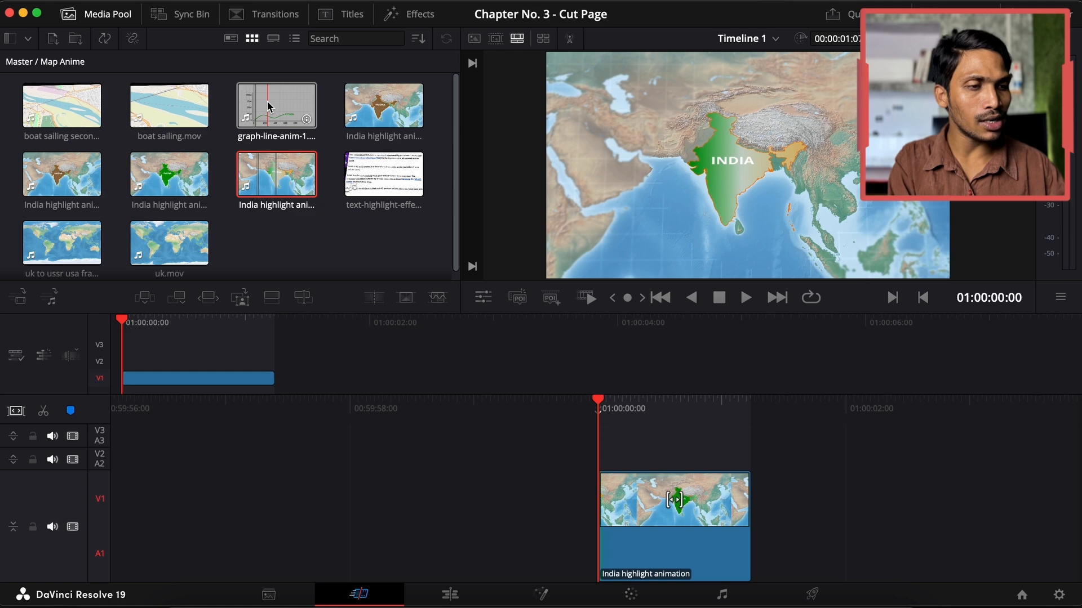
- Add the marked section of graph-line-anim-1 and two sections of the brown India highlight clip after it on track V1, and play the result
drag(278, 110, 817, 501)
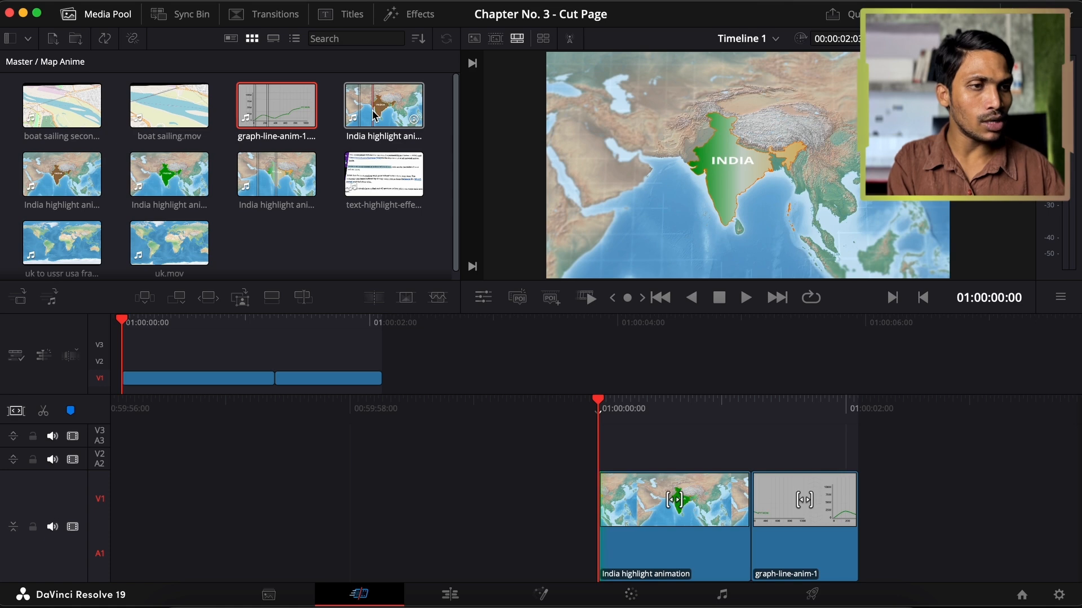
drag(375, 112, 936, 493)
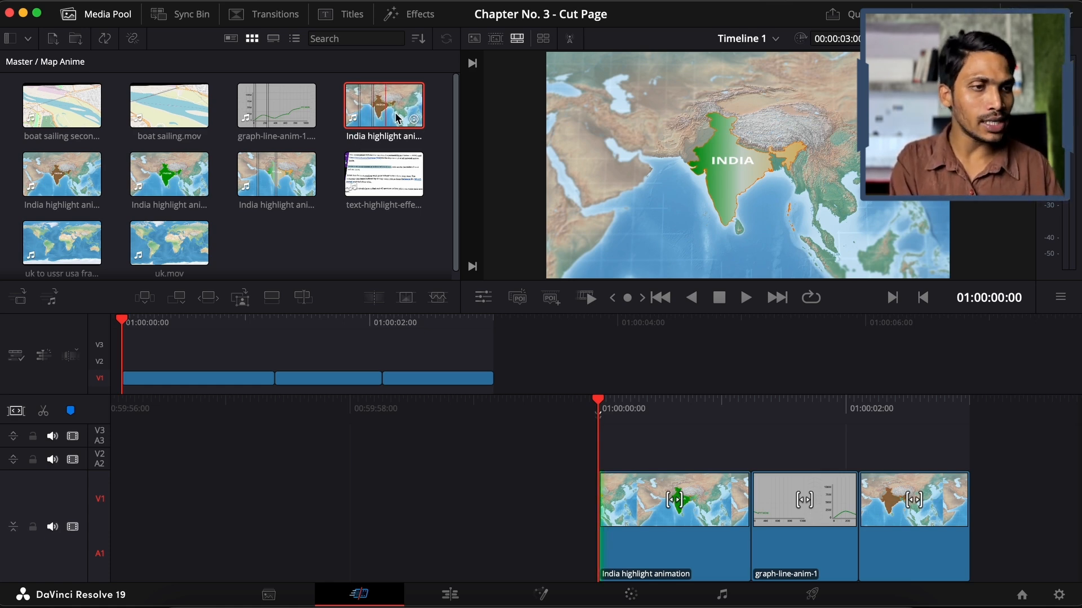
drag(372, 120, 996, 507)
key(space)
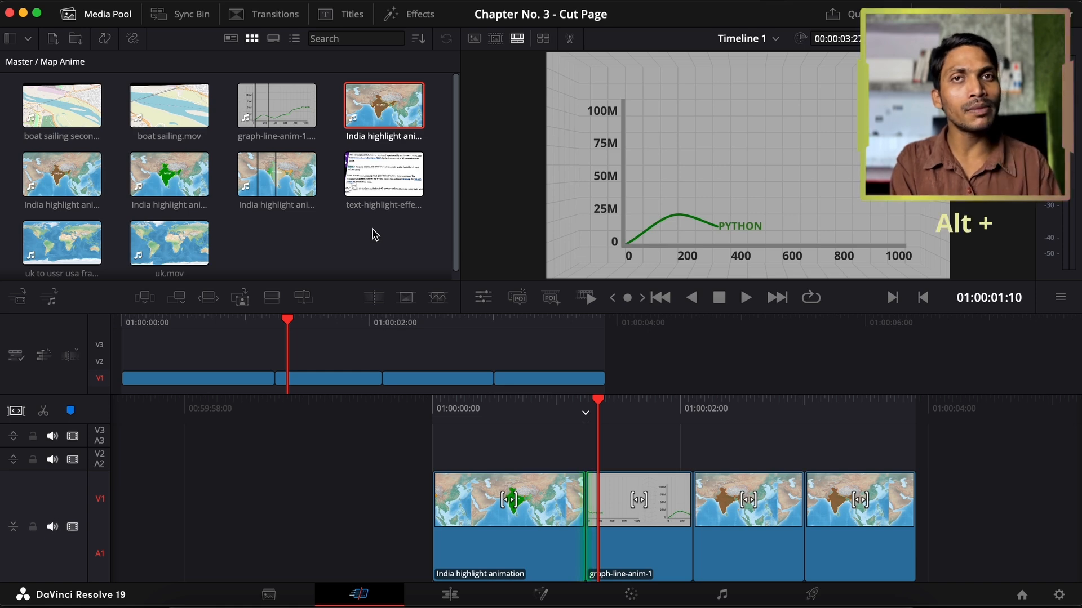
- Clear the in and out marks on graph-line-anim-1 and India highlight animation, and add the full graph clip at the end of track V1
click(269, 113)
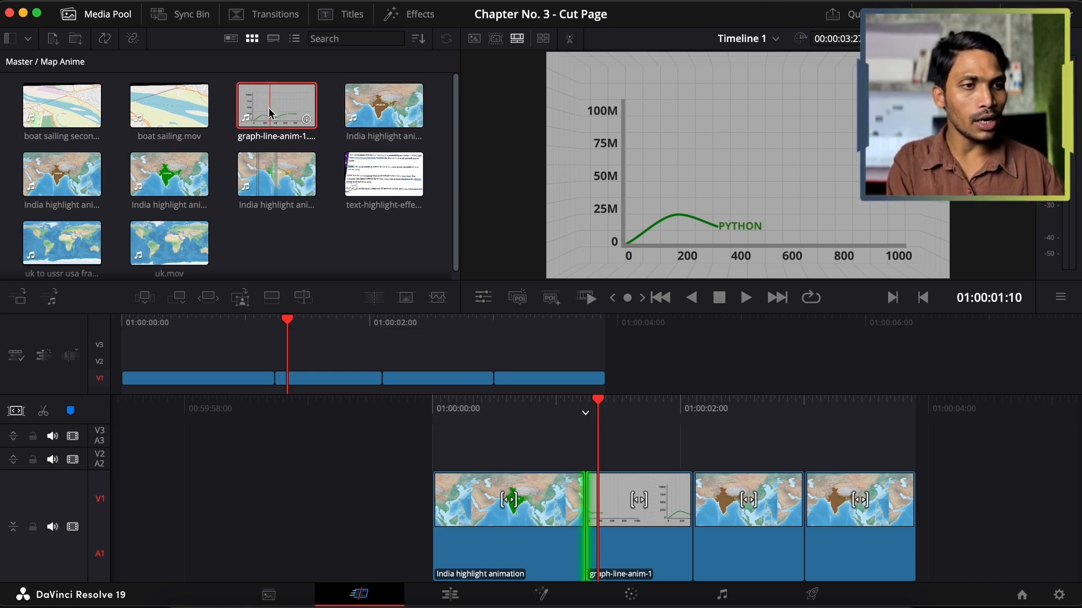
click(281, 179)
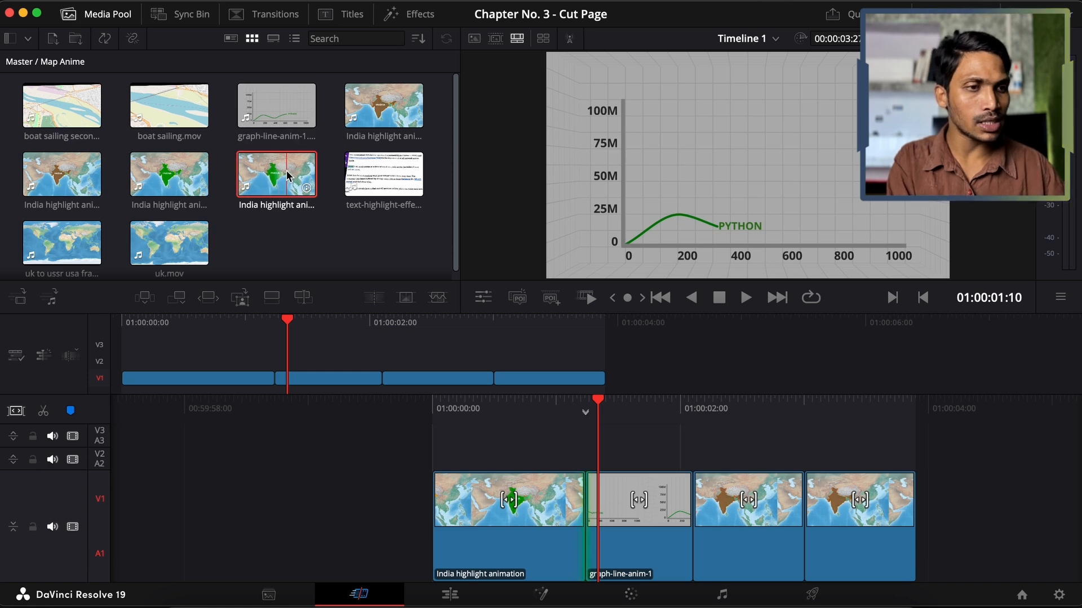
drag(286, 104, 982, 477)
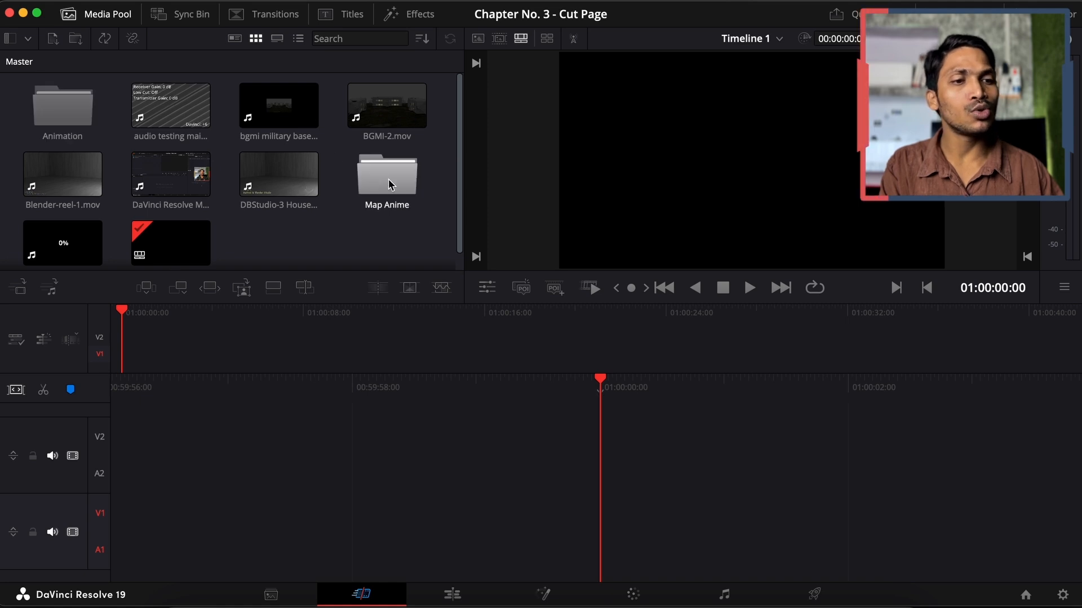
- Open the Map Anime bin and place boat sailing.mov at the start of track V1
double_click(391, 185)
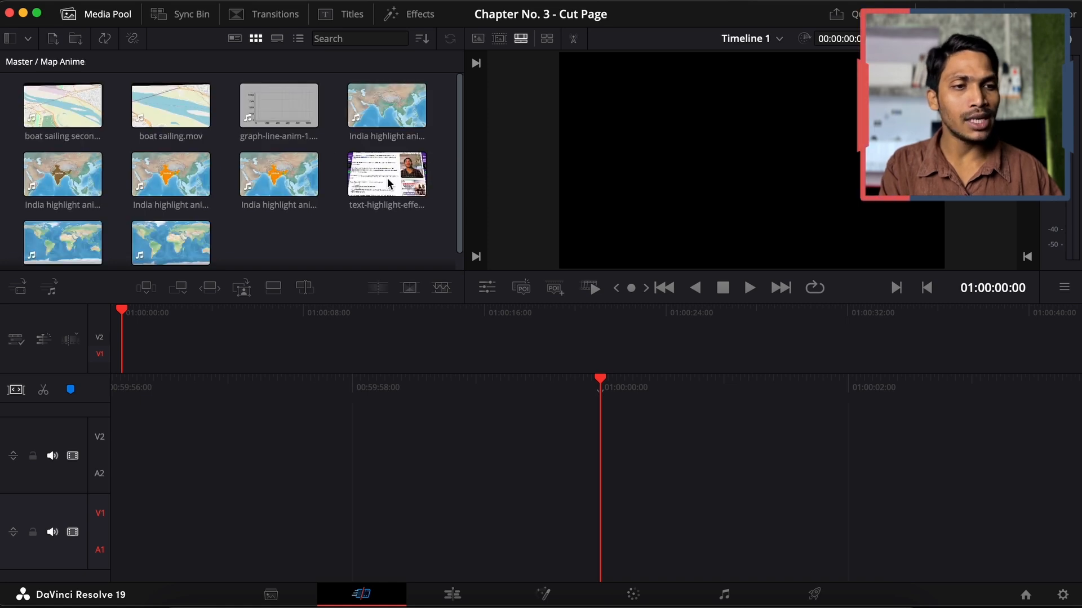
drag(170, 107, 662, 535)
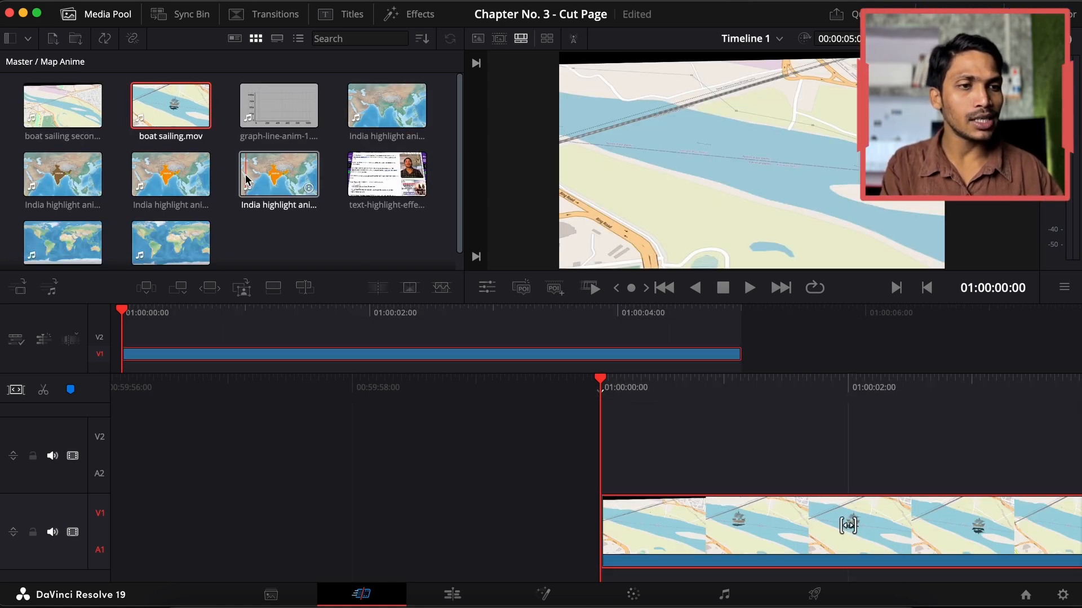
- Append all clips in the Map Anime bin after the boat sailing clip on track V1 and review the full sequence
key(super+a)
key(shift+F12)
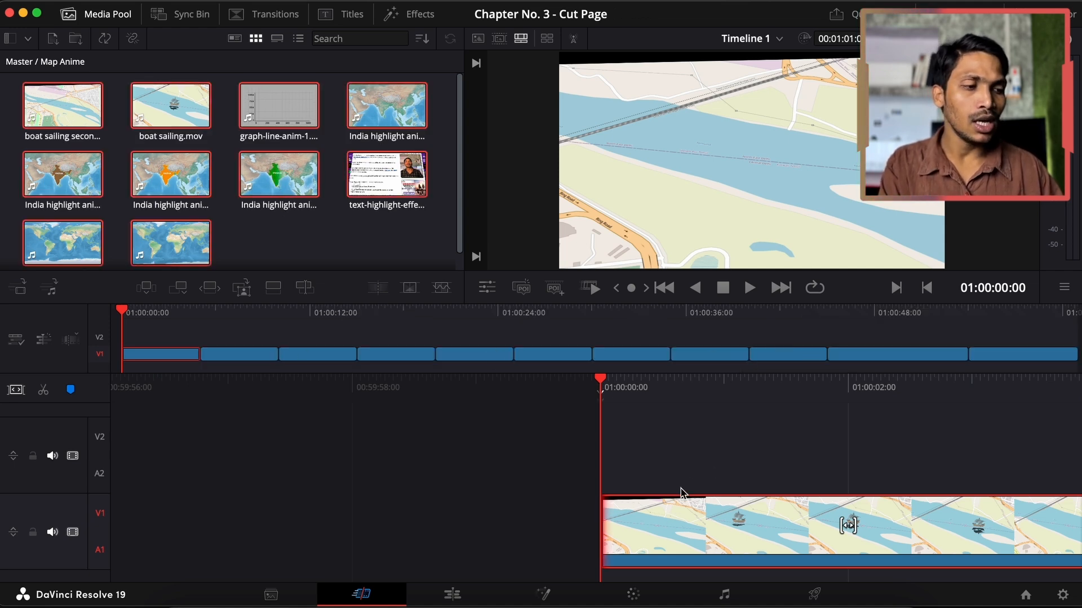
click(711, 469)
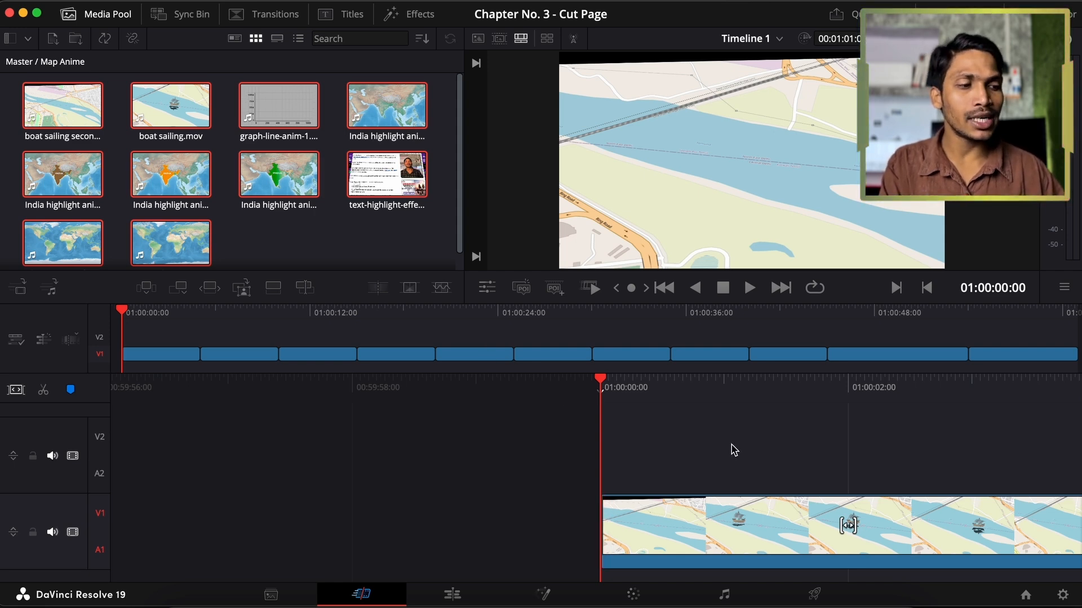
key(space)
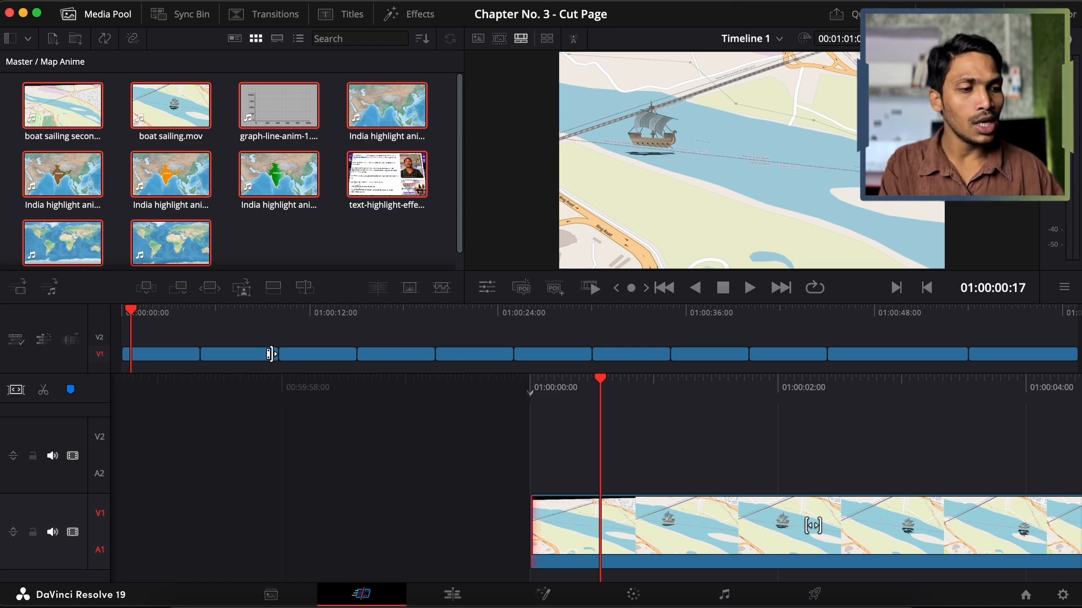
scroll(680, 523, right, 20)
scroll(680, 522, right, 2)
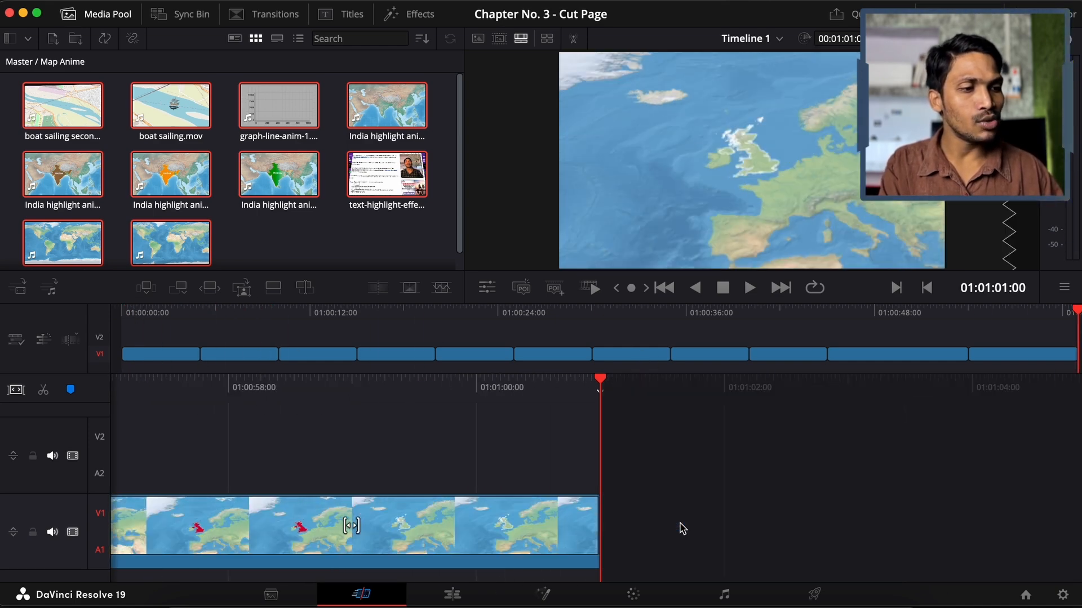
scroll(680, 522, left, 20)
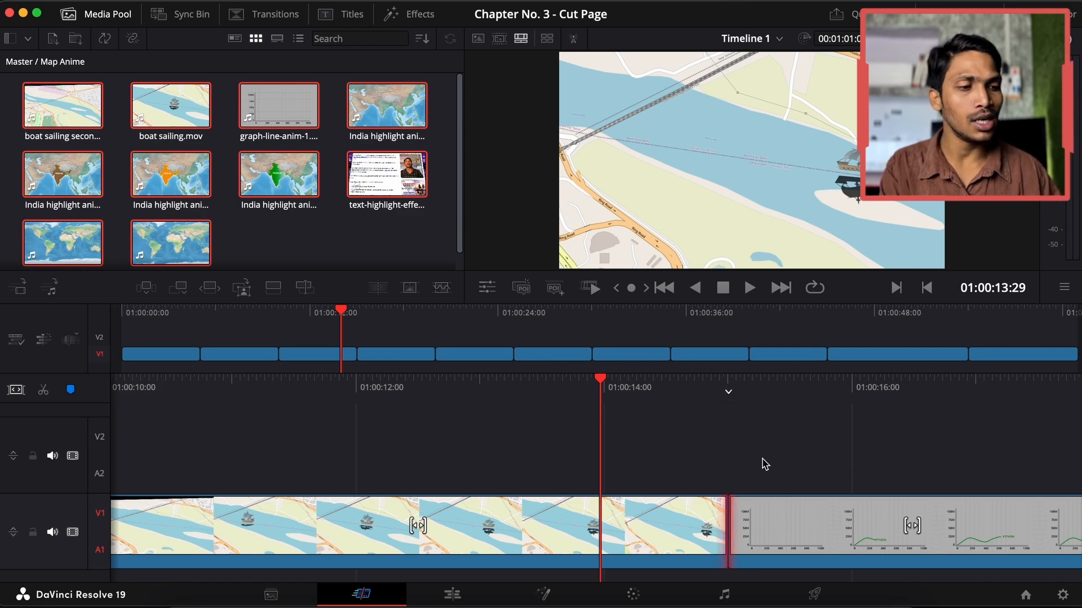
- Scrub through the first clips on track V1 and examine the cuts between the boat sailing clips and the graph clip
scroll(712, 490, left, 20)
scroll(712, 490, right, 20)
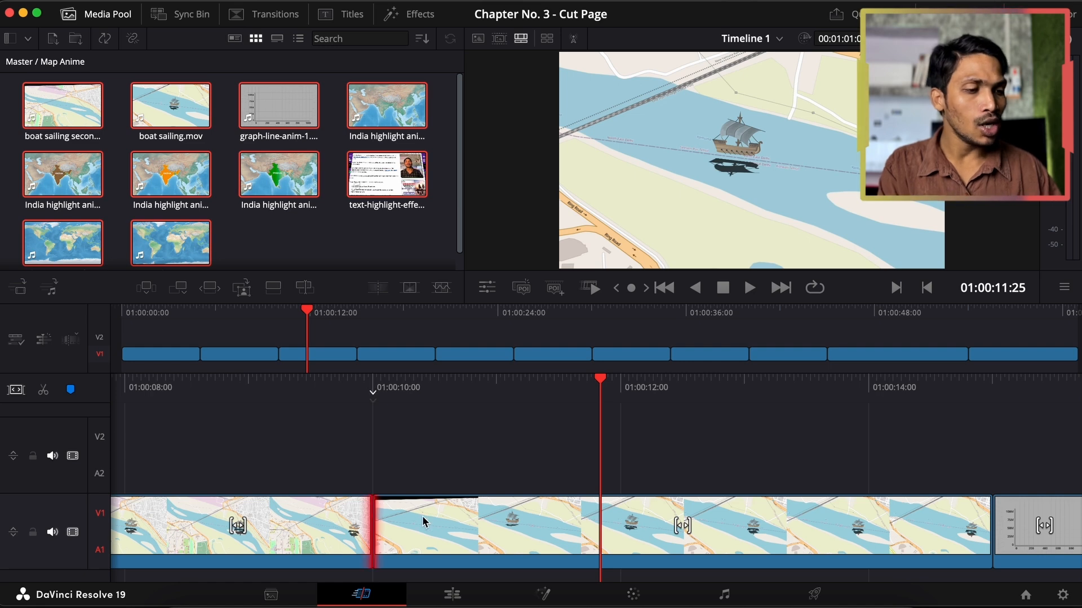
scroll(425, 521, left, 5)
scroll(424, 521, right, 4)
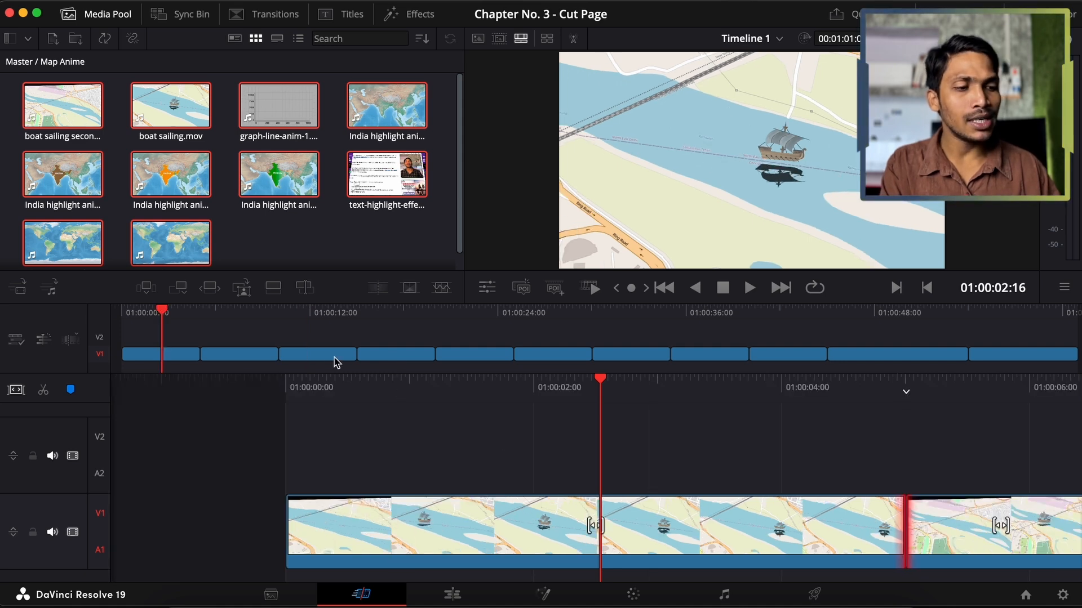
scroll(669, 520, right, 3)
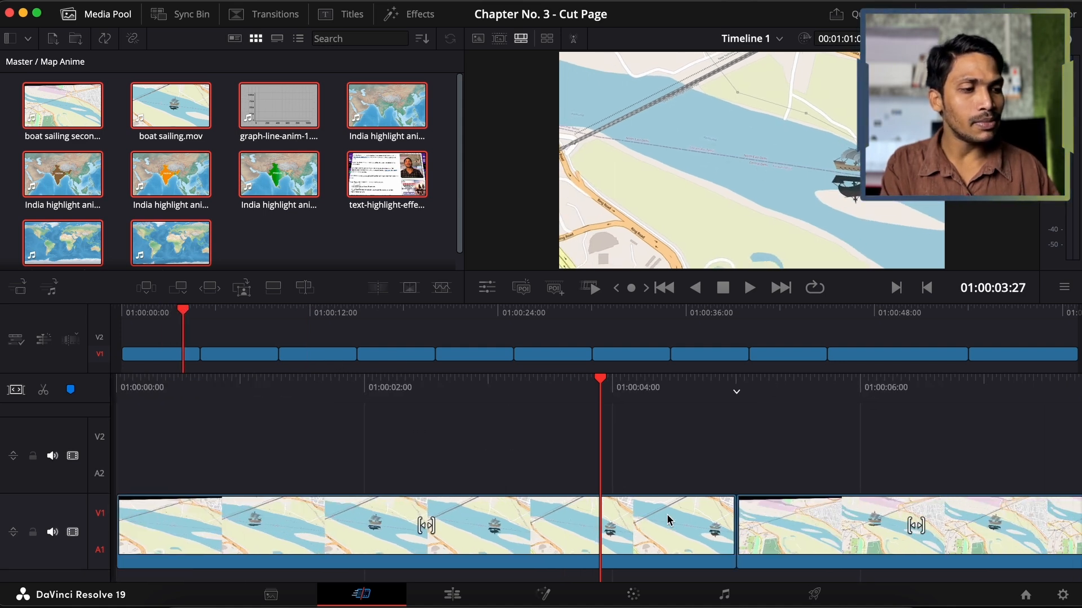
scroll(670, 520, left, 2)
scroll(670, 519, right, 4)
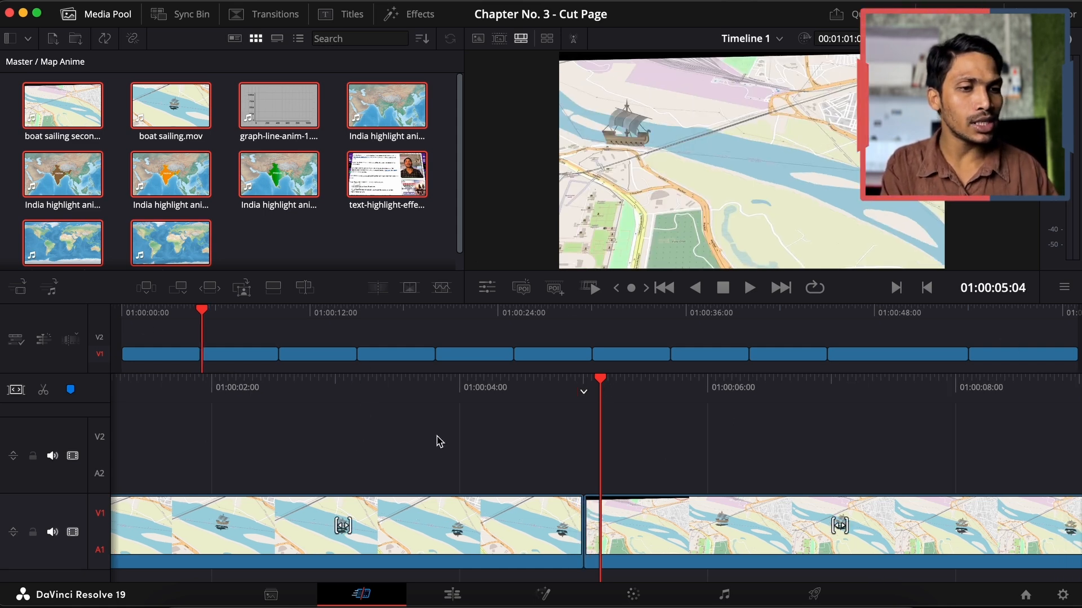
scroll(437, 440, right, 3)
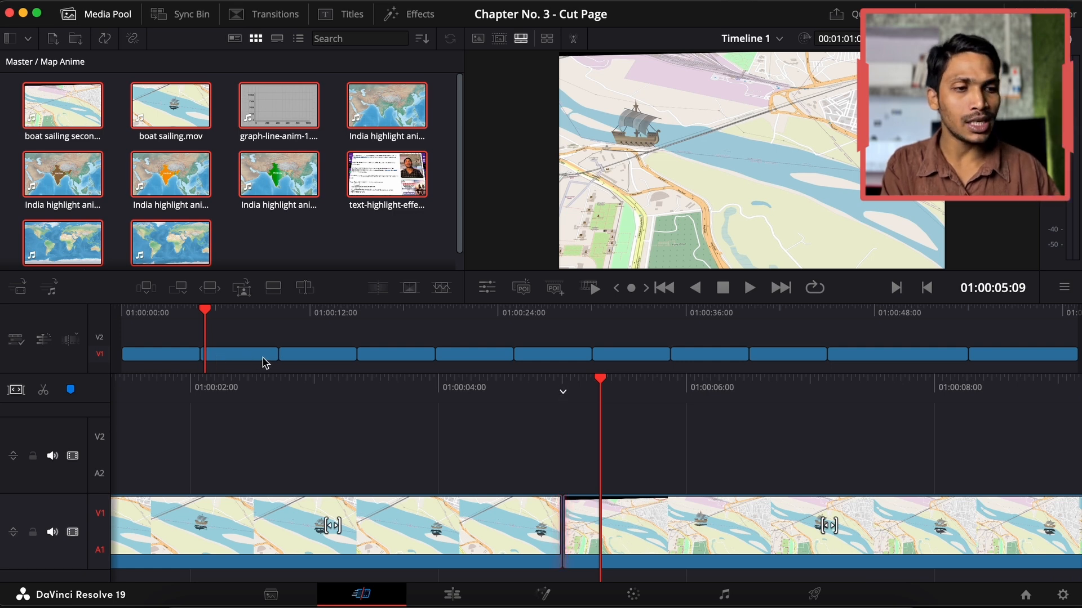
- Undo the last clip insertion, and delete the longest clip, second from the end of track V1
key(super+z)
scroll(548, 462, left, 10)
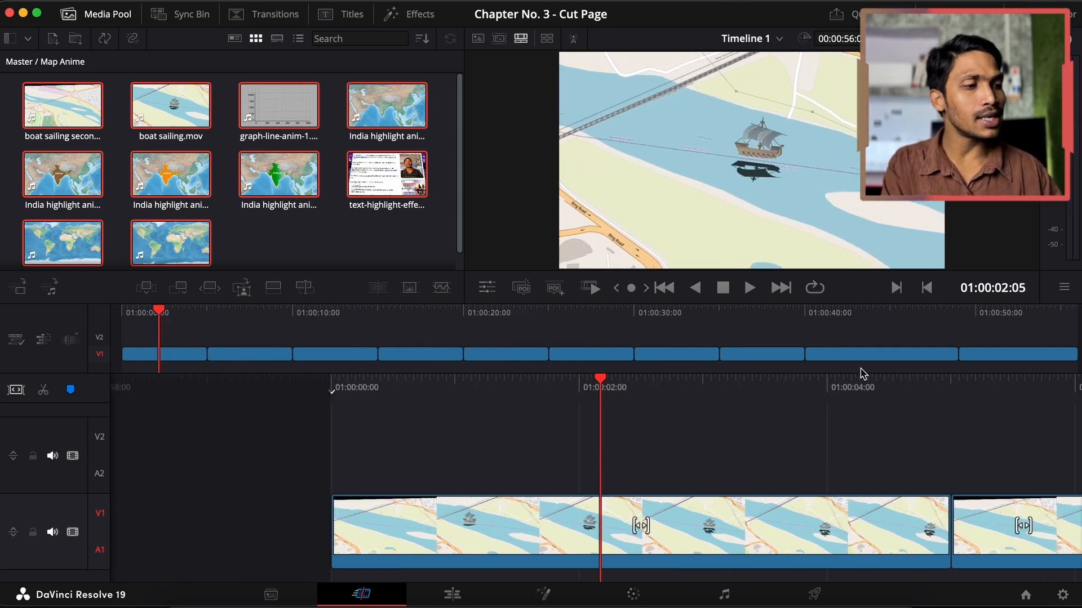
click(912, 359)
key(BackSpace)
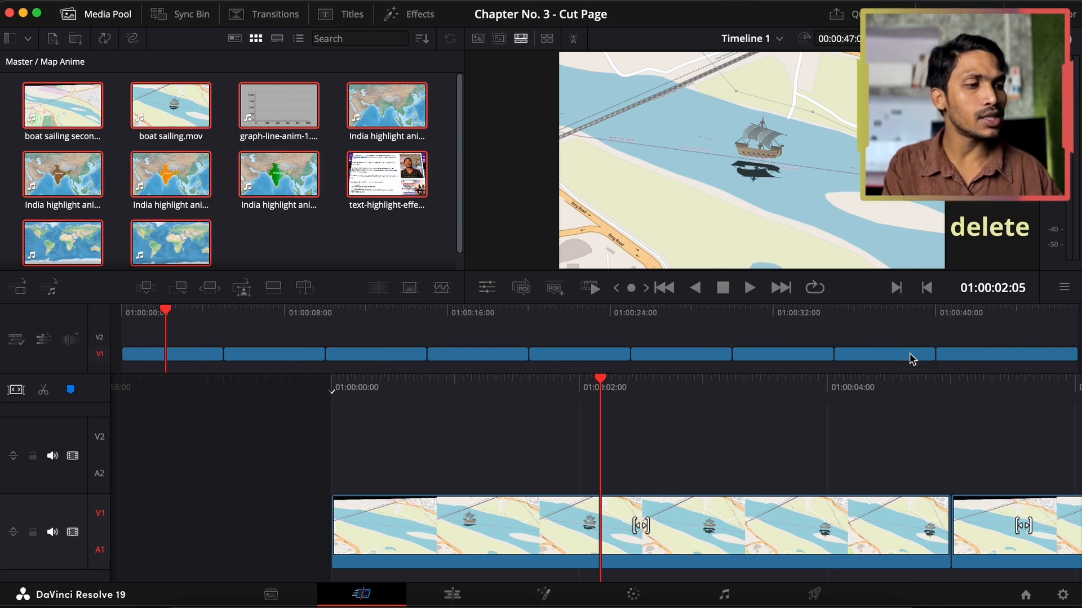
- Review the shortened sequence, return to its start and play the opening of the boat sailing clip
scroll(890, 407, right, 15)
scroll(890, 408, left, 15)
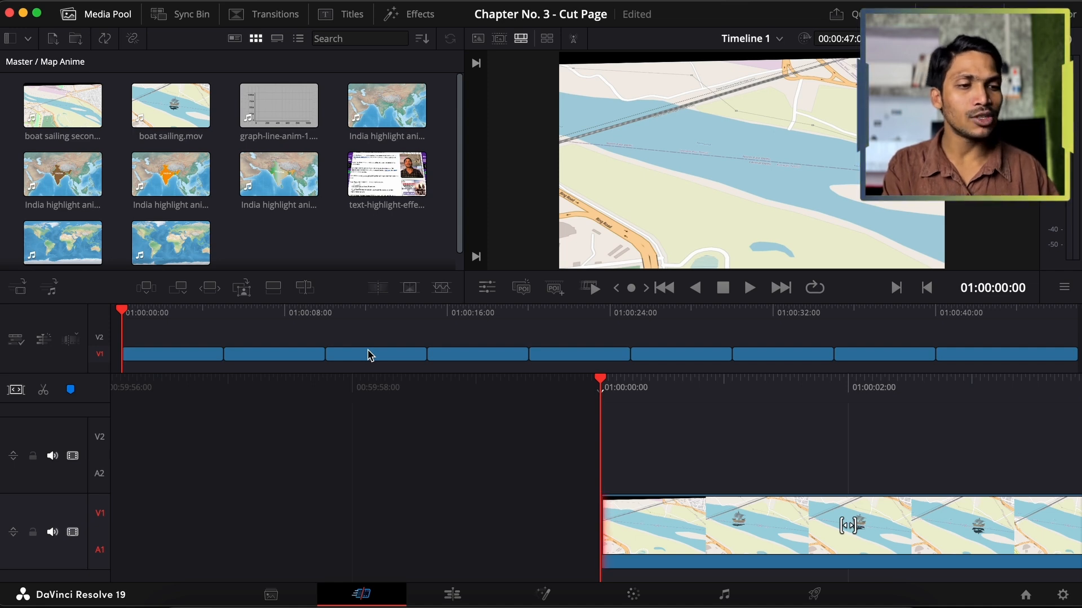
key(space)
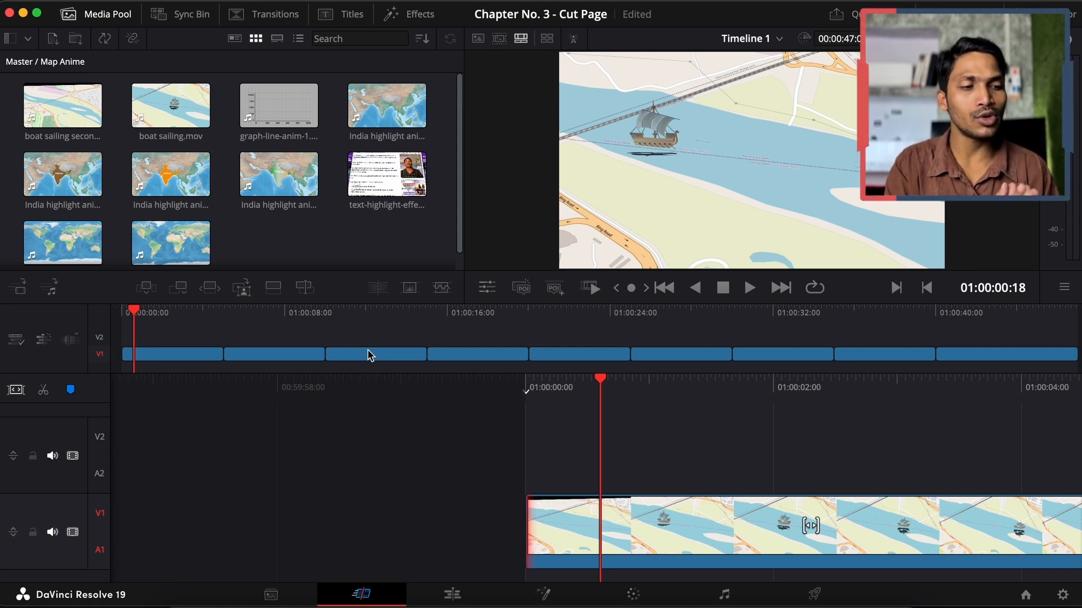
key(space)
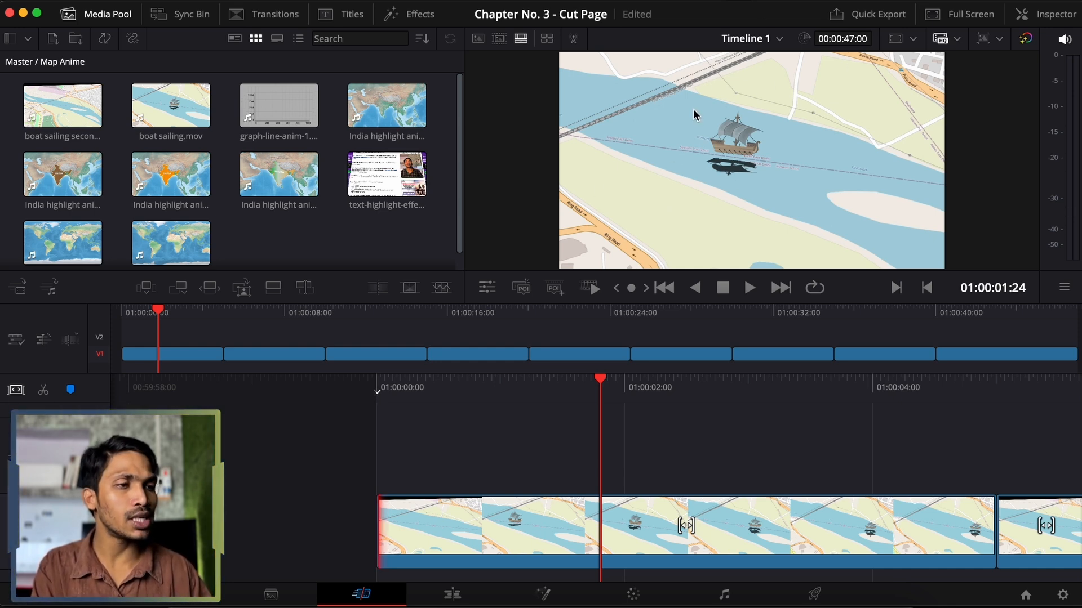
- Load the fourth clip, the flat down second India highlight, in the viewer and compare the Source Clip and timeline views
click(392, 122)
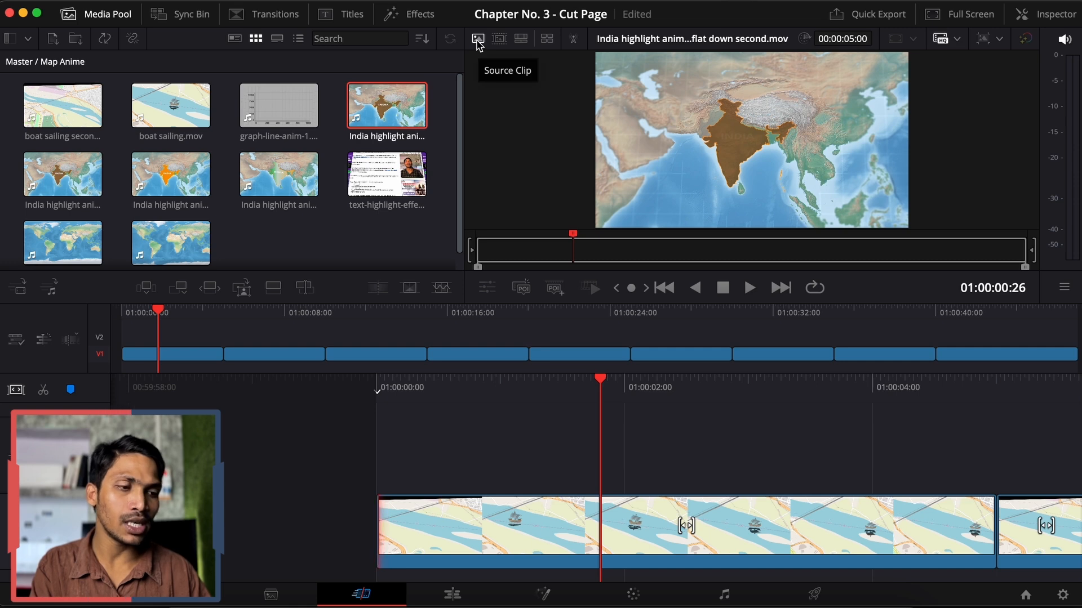
click(703, 525)
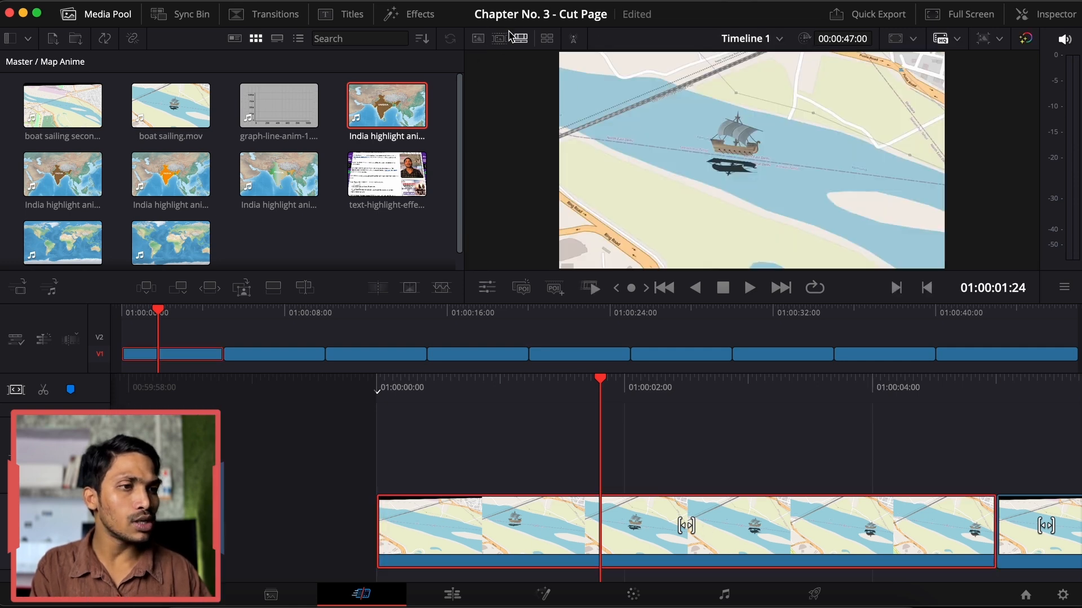
click(477, 38)
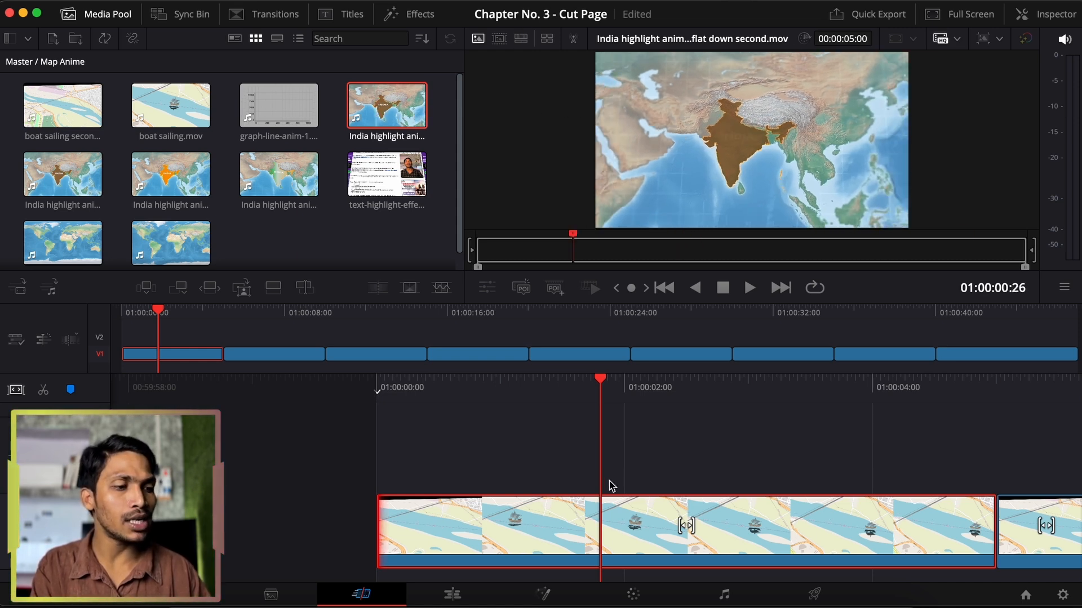
click(522, 39)
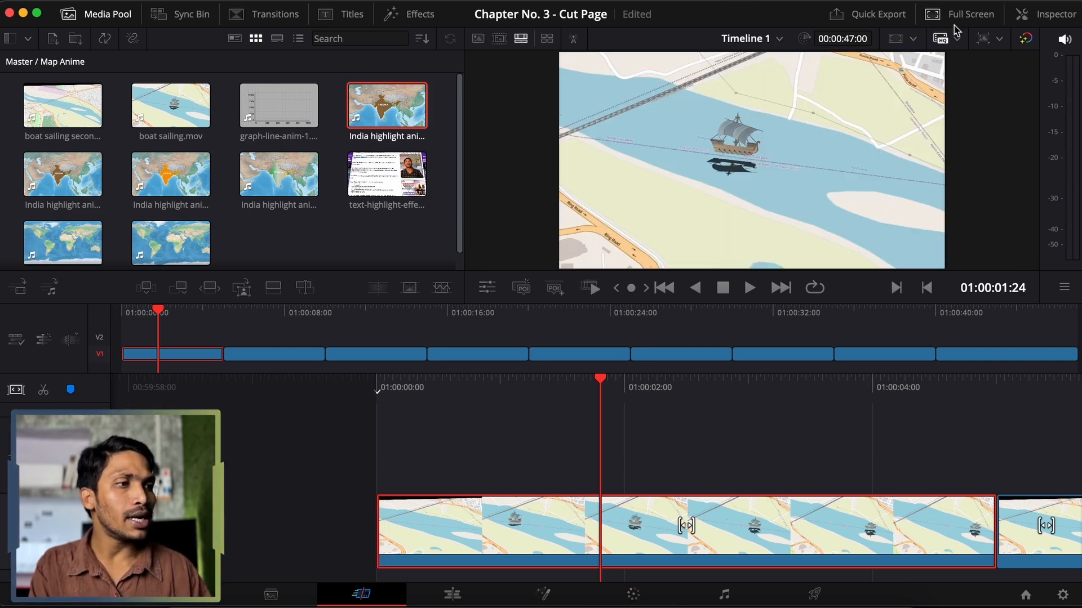
- Open the custom timeline settings and turn off Use Project Settings and Use Timeline Settings for Output Scaling for the output format
click(987, 41)
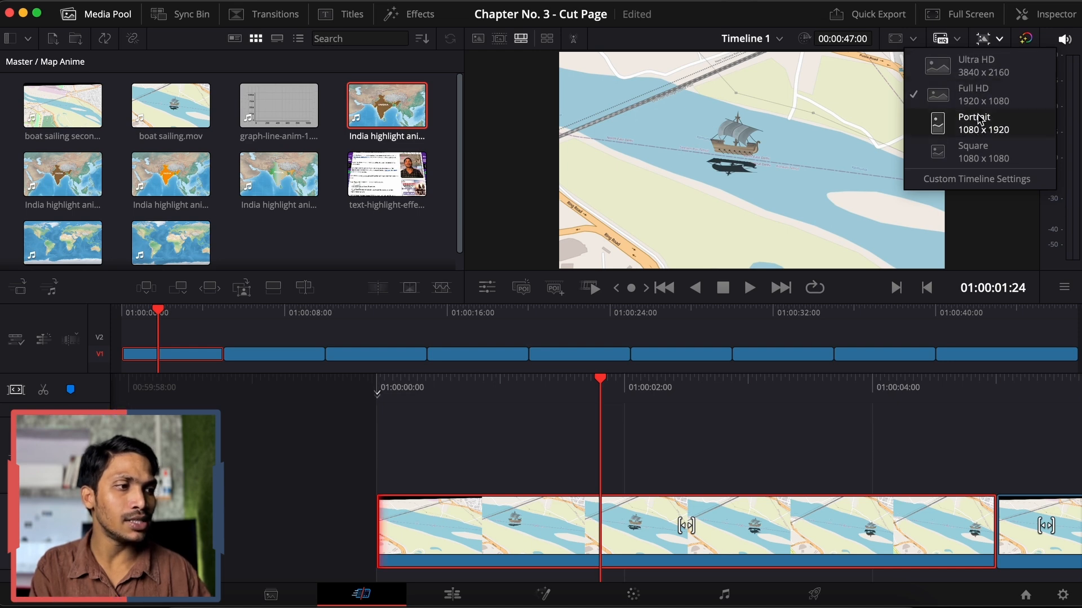
click(948, 181)
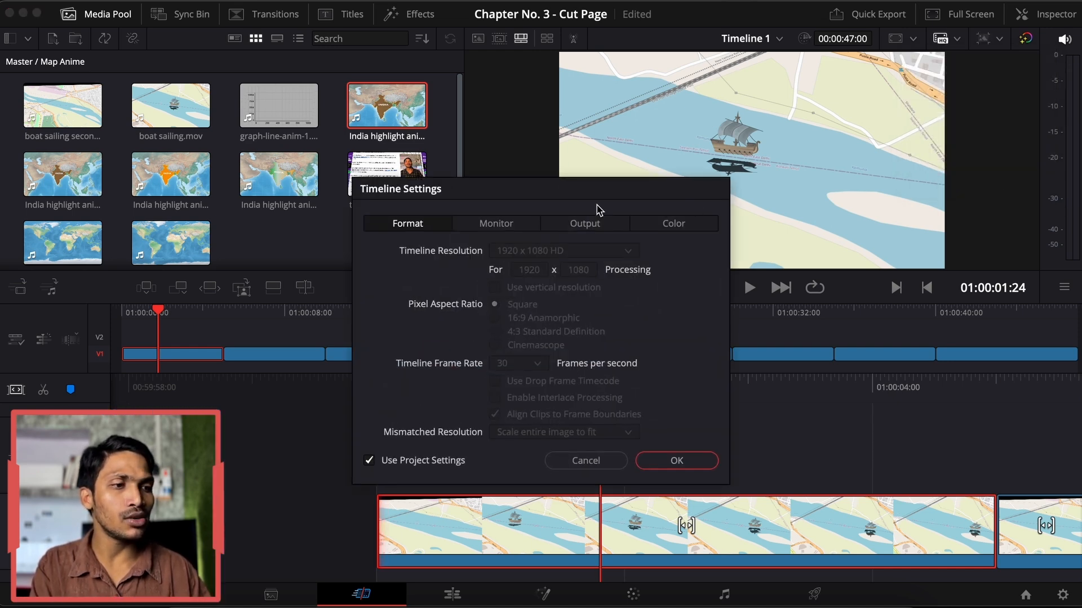
click(570, 223)
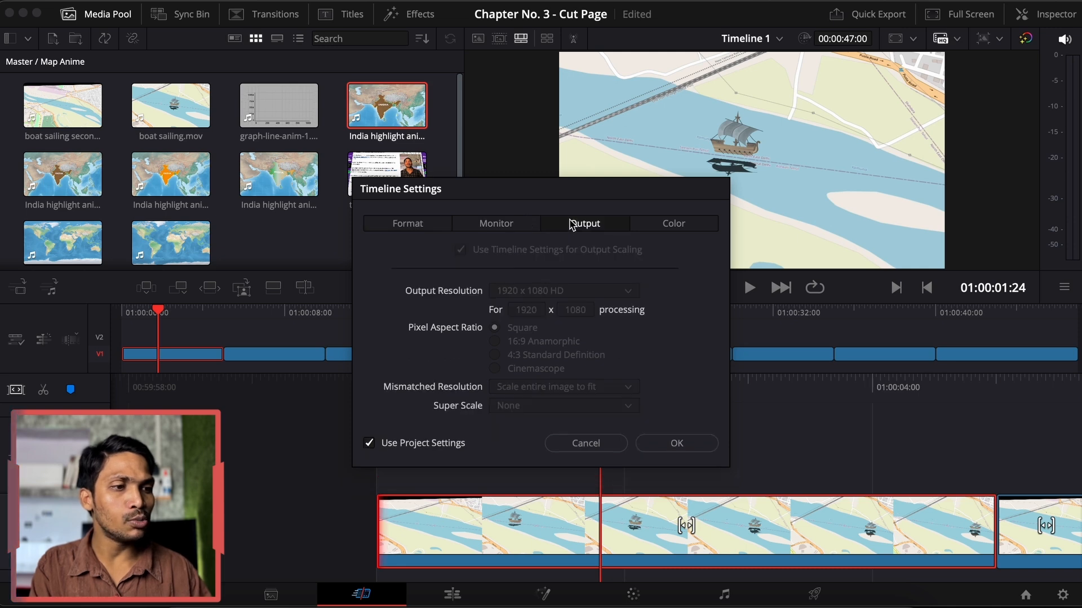
click(369, 443)
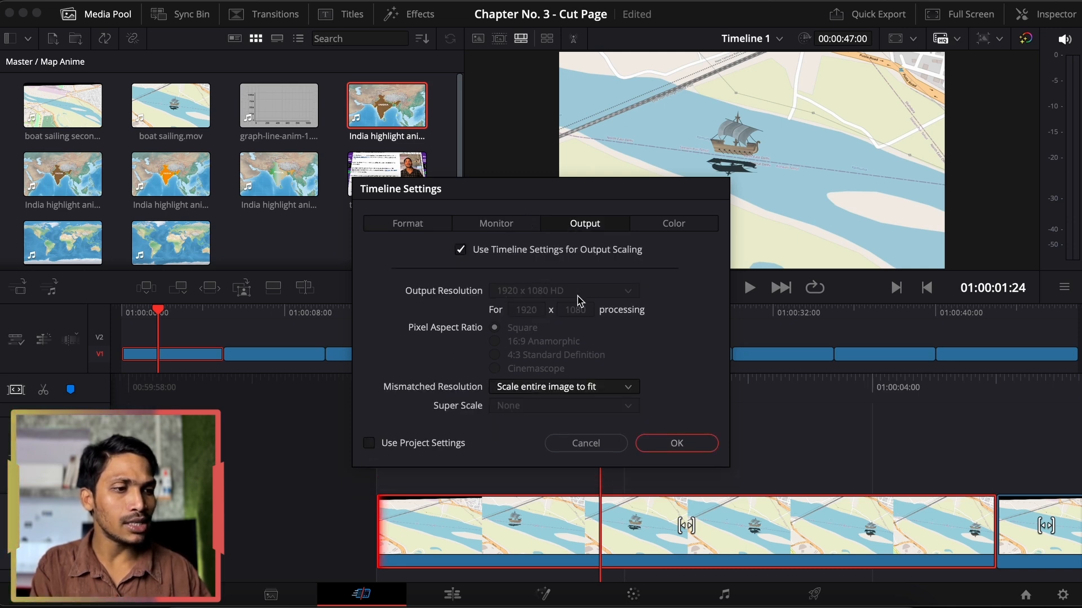
click(460, 250)
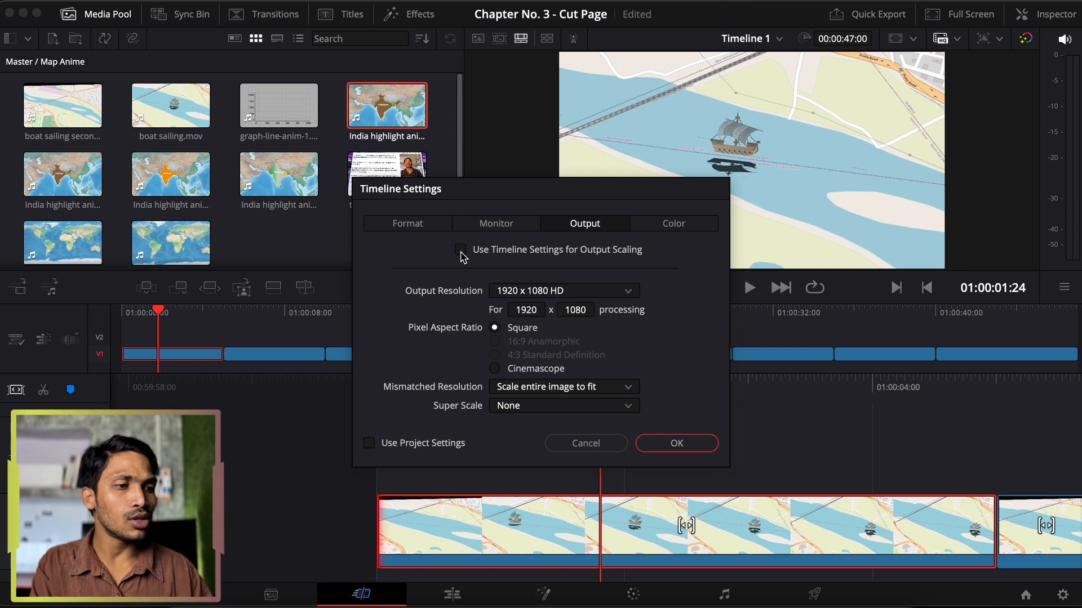
click(527, 291)
click(527, 369)
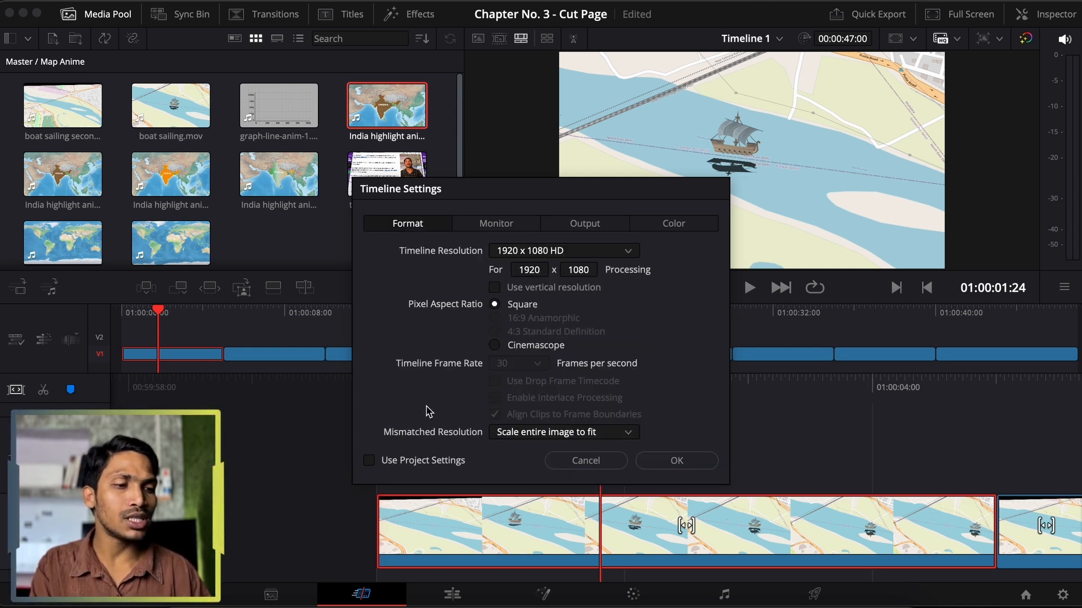
- Look through the Timeline Resolution presets in the format settings, turn Use Project Settings back on and accept the dialog
click(586, 251)
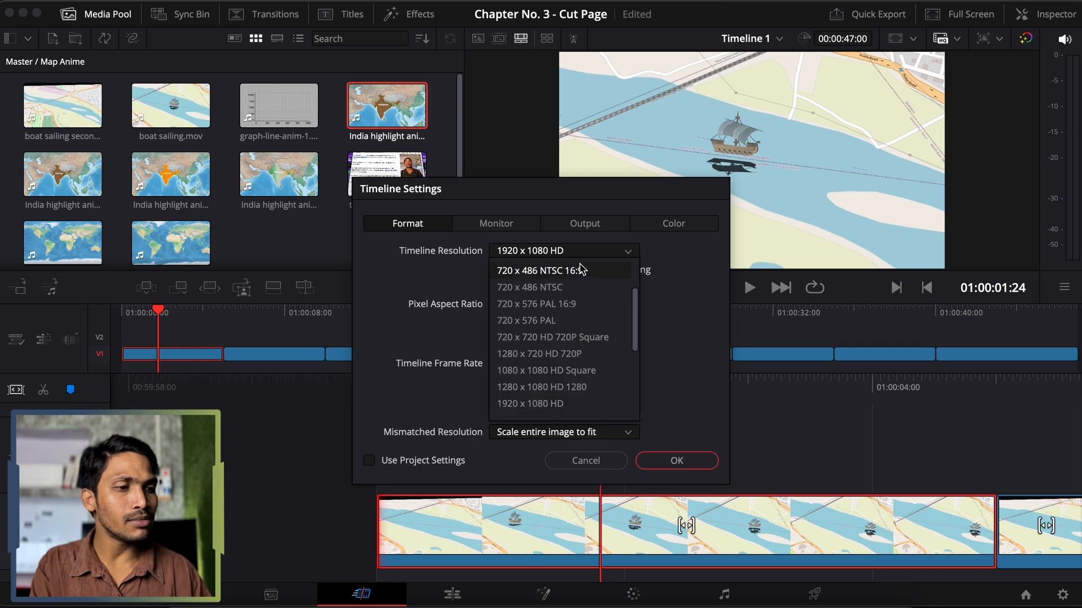
scroll(582, 270, up, 1)
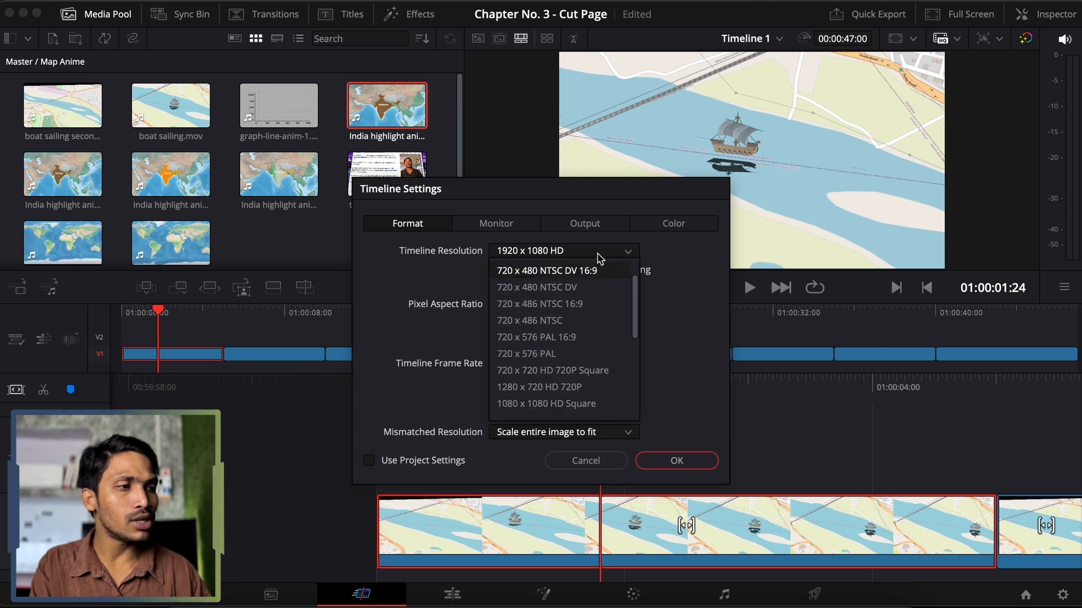
click(421, 353)
click(369, 461)
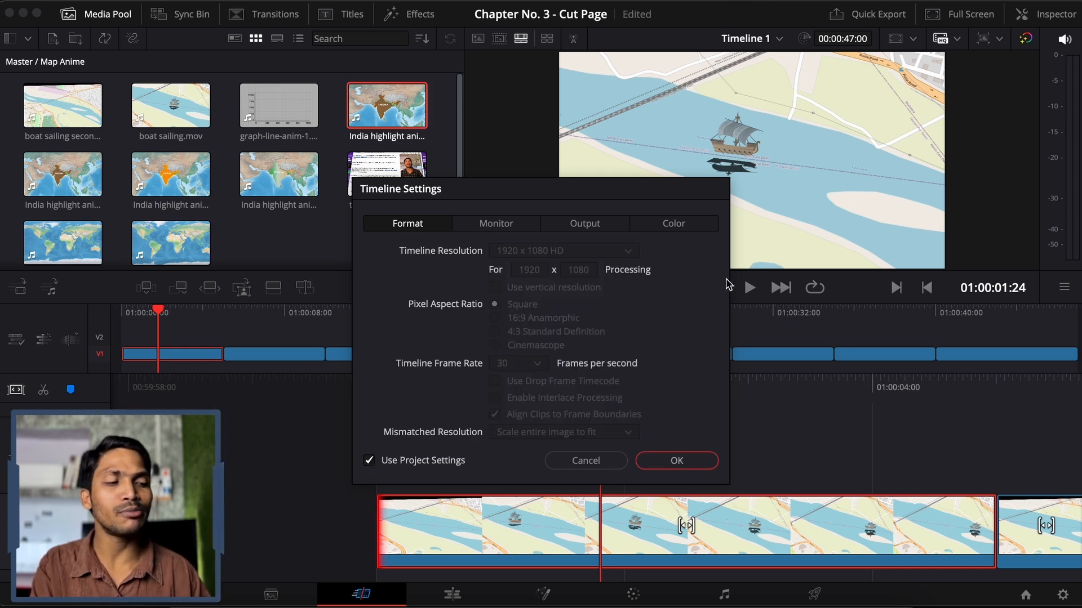
click(685, 462)
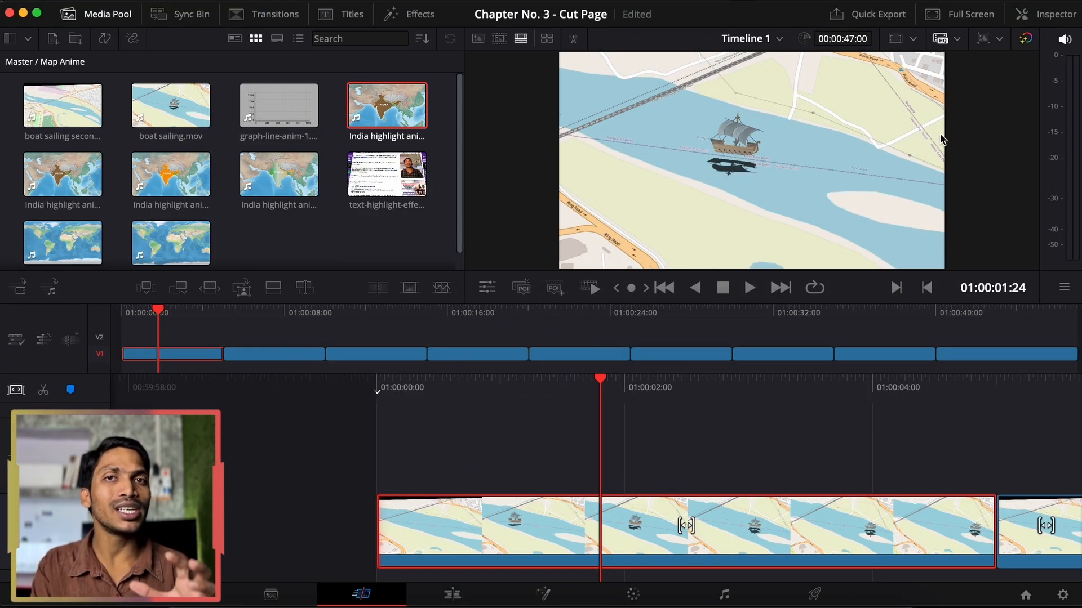
- Bypass color grades and Fusion effects in the viewer, and play the DaVinci Resolve Media Page clip while watching the audio meters
click(1027, 41)
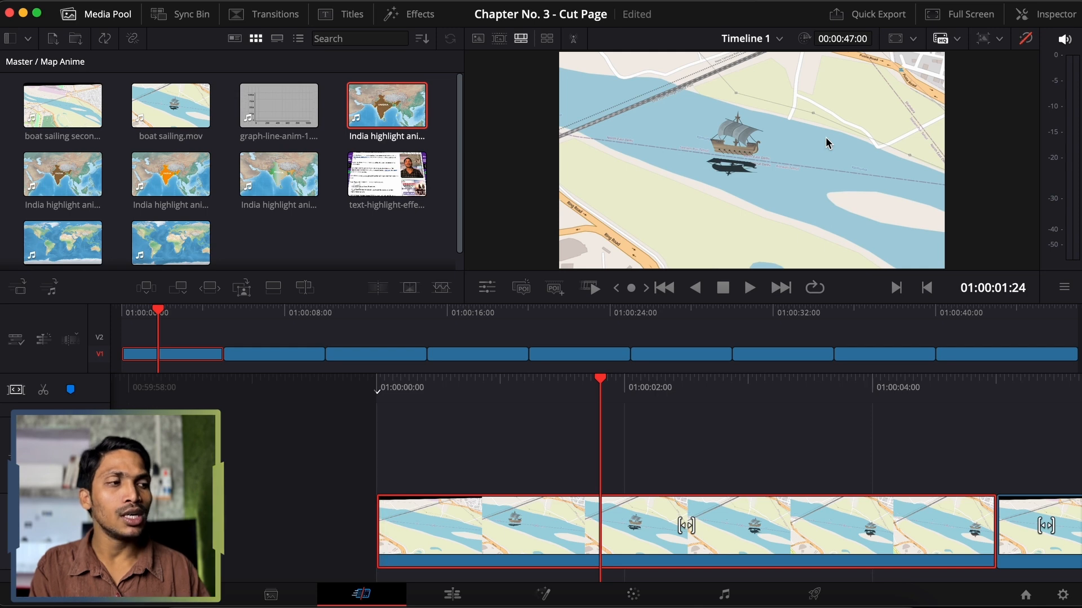
key(space)
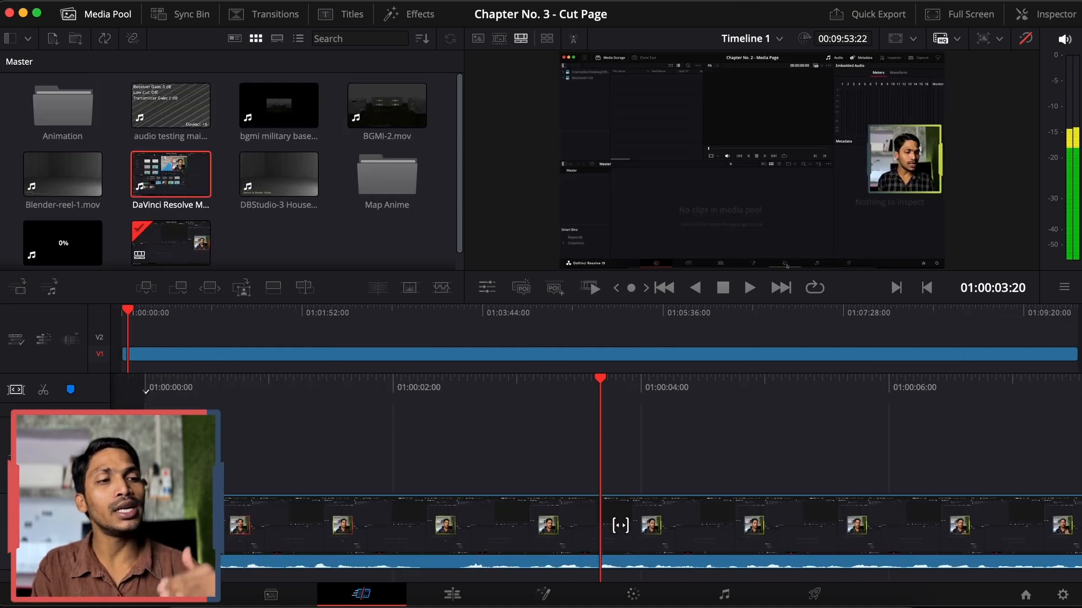
key(space)
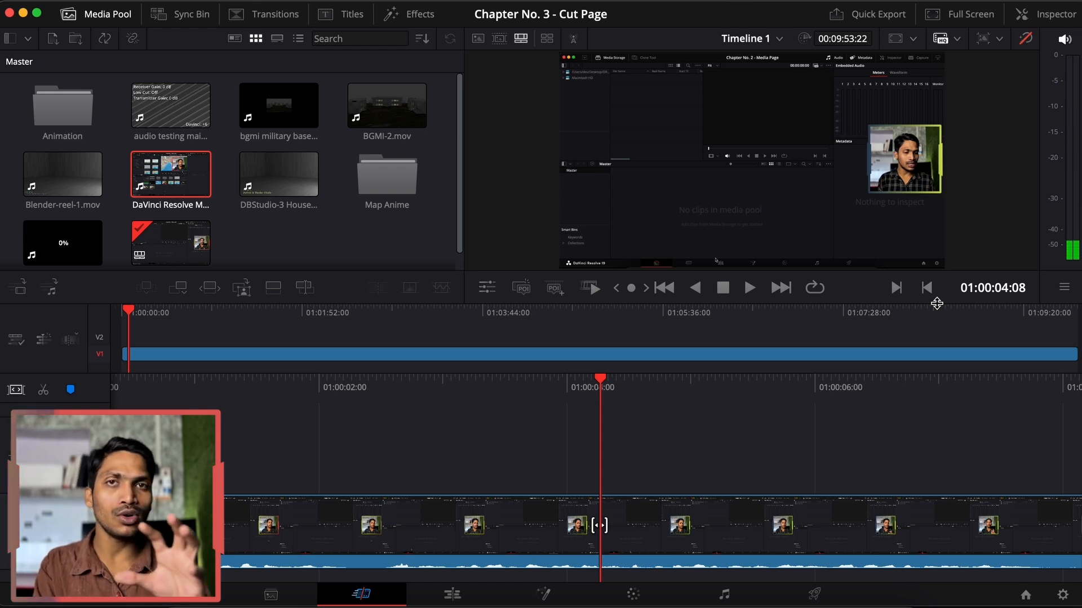
key(space)
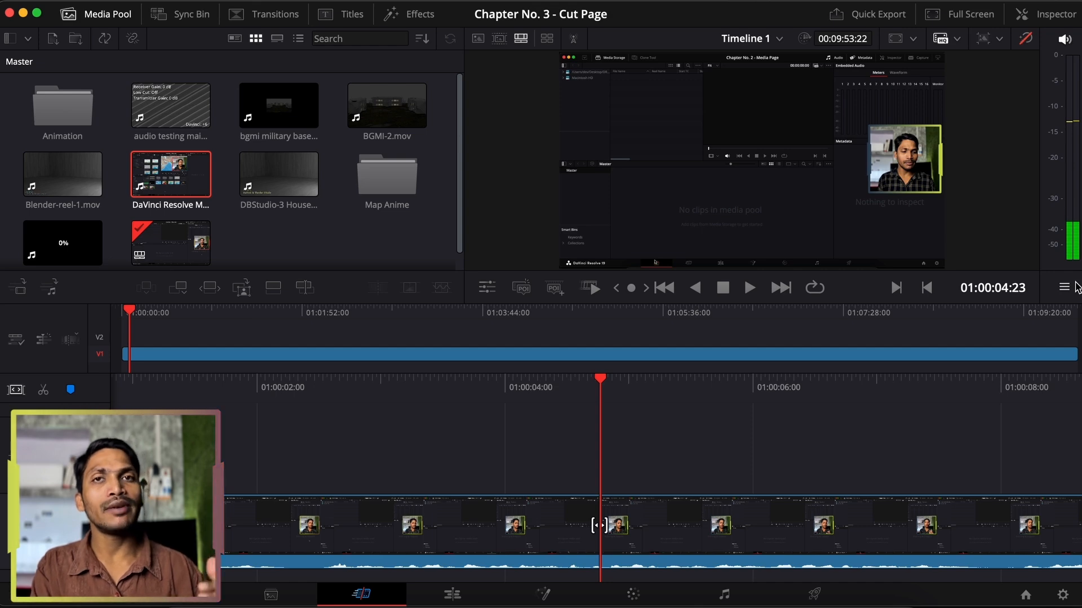
key(space)
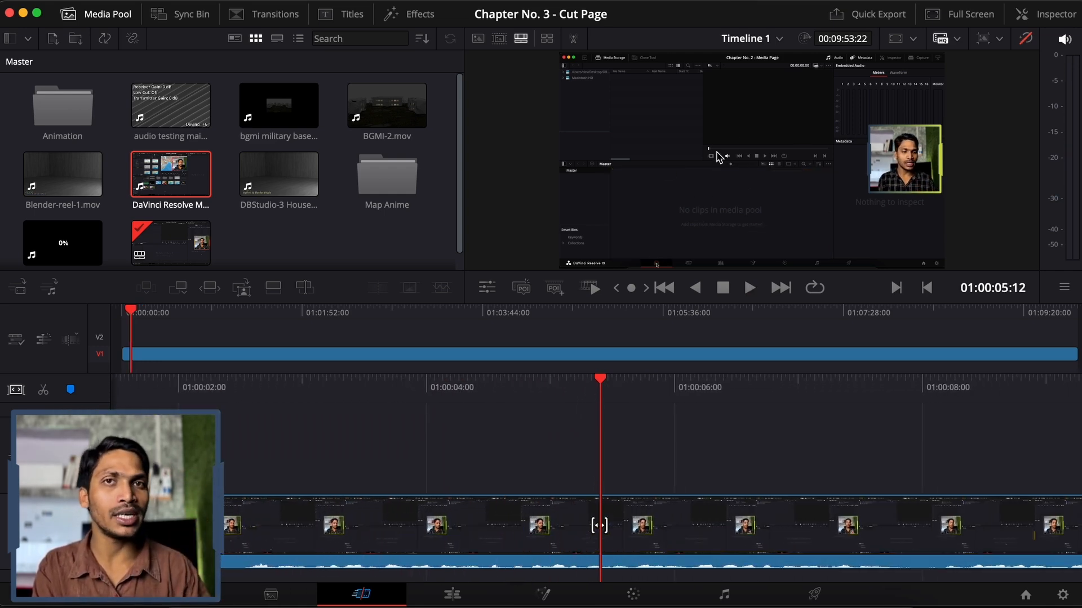
- Narrow the clip with the on-screen Transform handles to a horizontal zoom of 0.921, and show the Crop controls
click(486, 289)
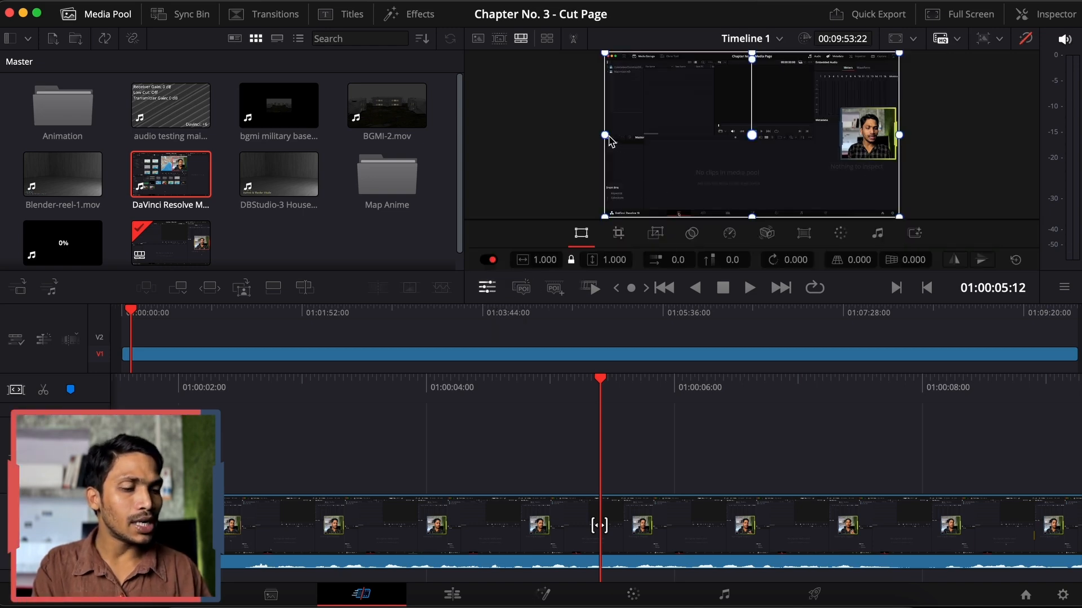
drag(608, 140, 618, 229)
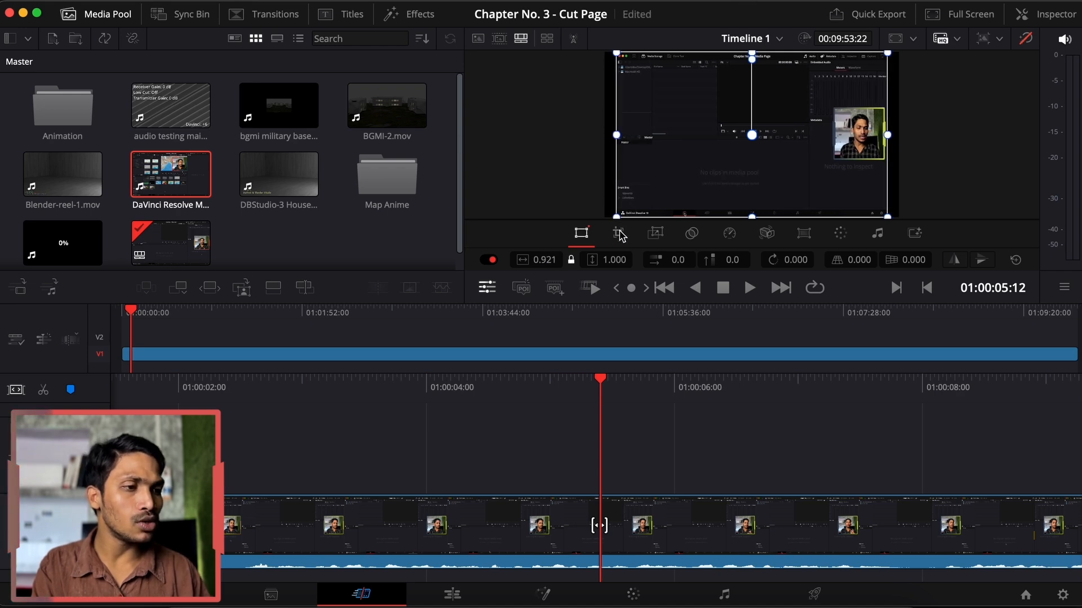
click(619, 233)
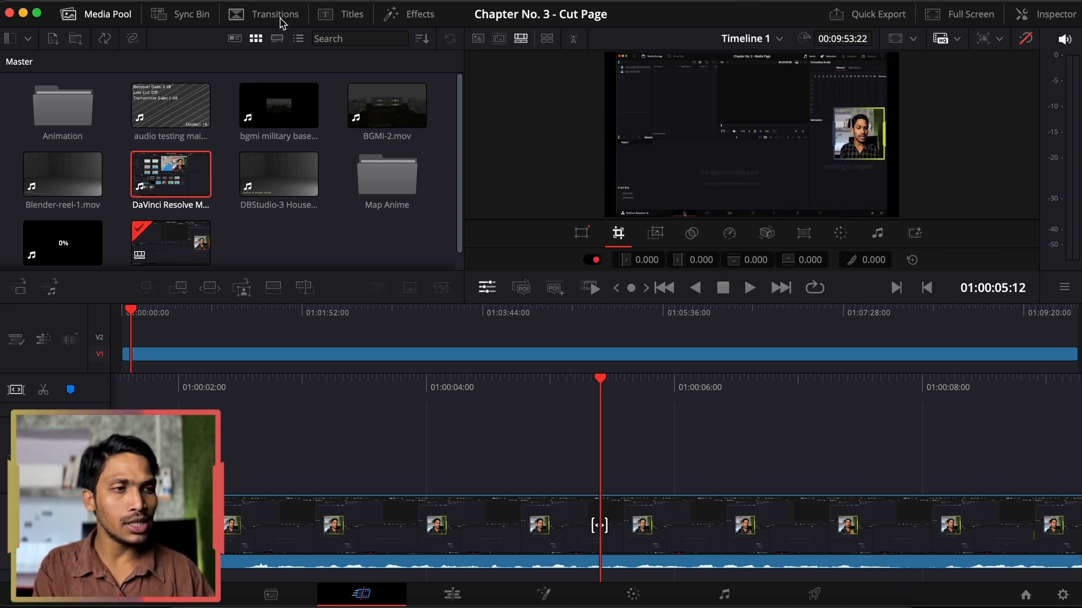
- Show the transitions library, switch to the Edit page and turn on the on-screen Transform overlay for the clip
click(281, 20)
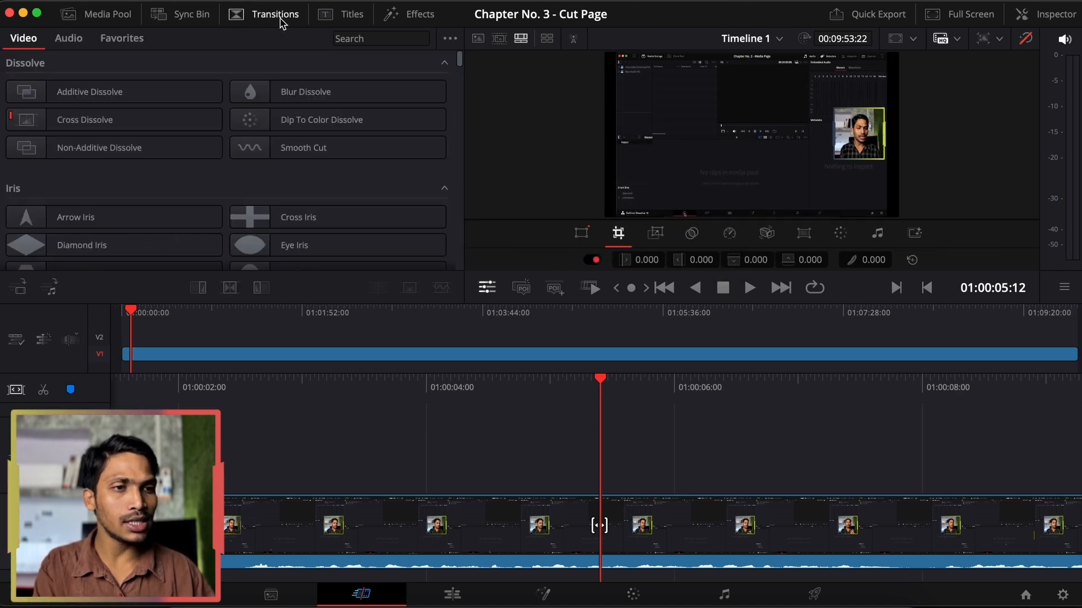
click(453, 593)
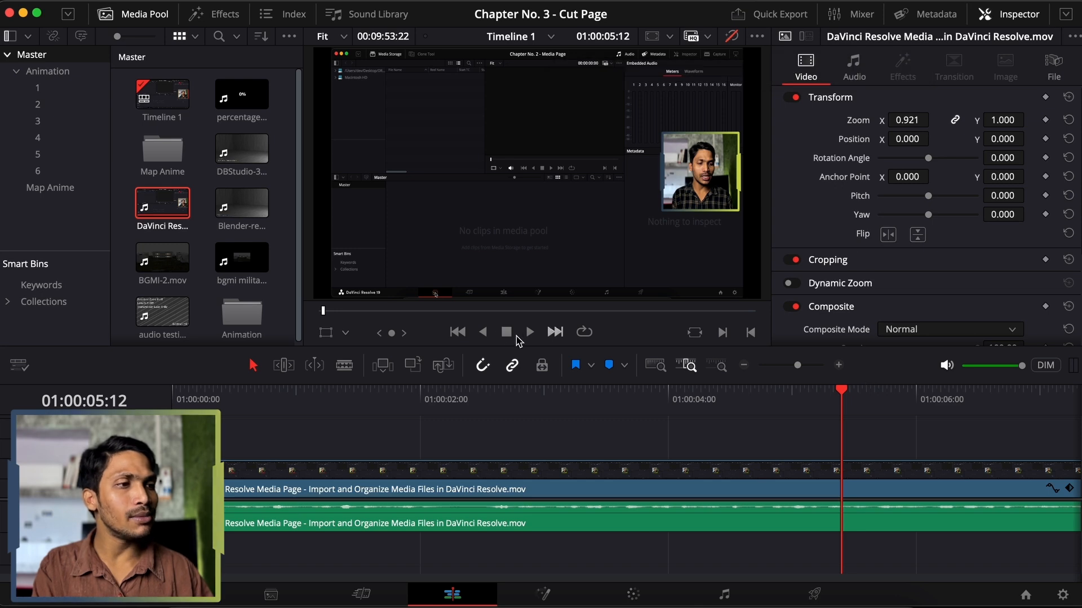
click(326, 333)
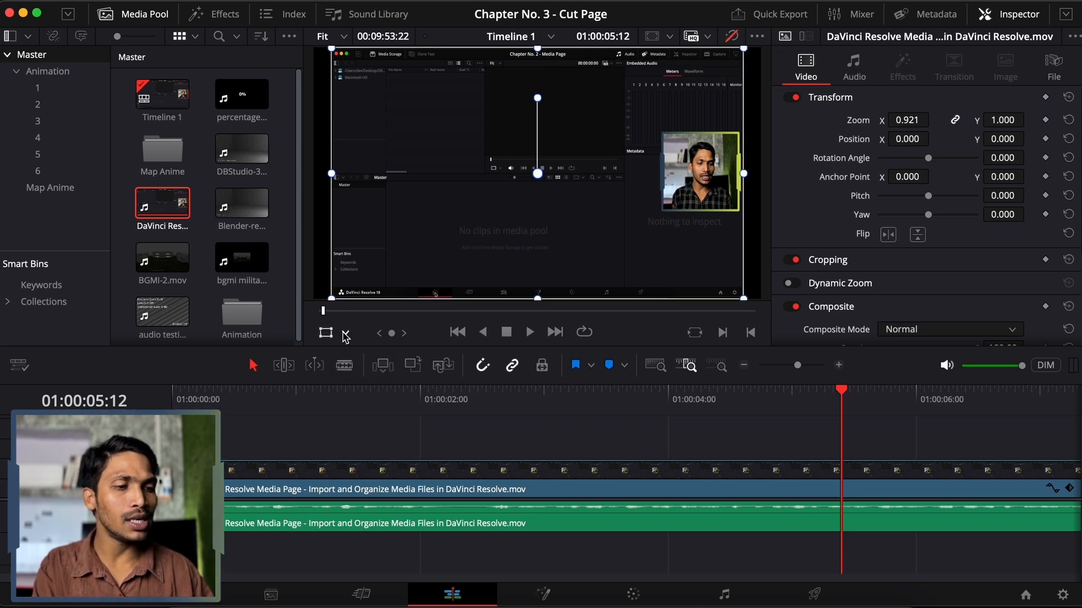
- Look through the viewer's on-screen overlay modes and turn the Transform overlay off
click(346, 334)
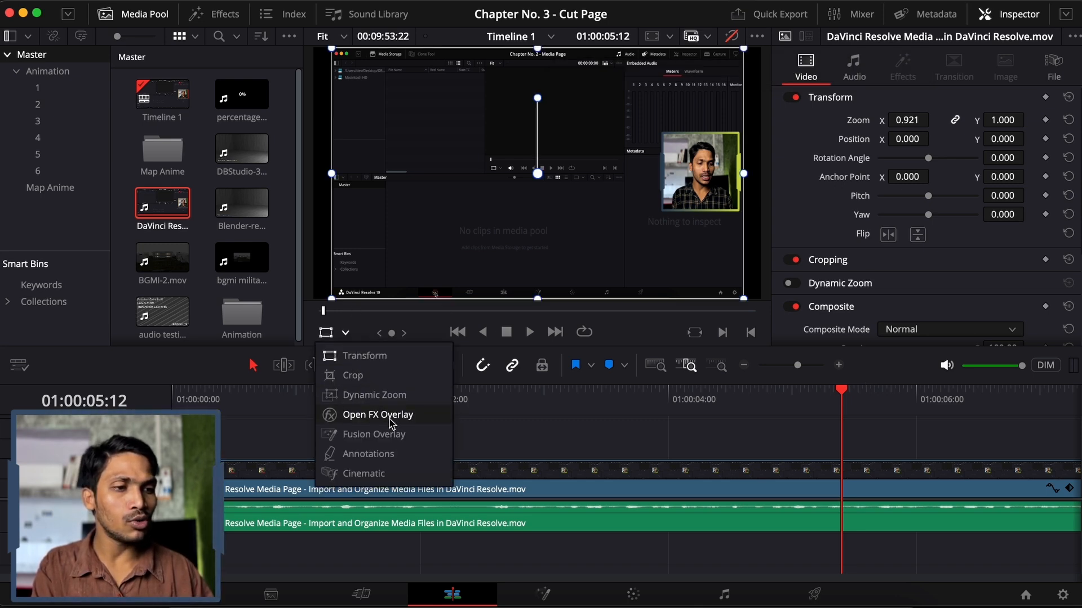
click(345, 334)
click(331, 335)
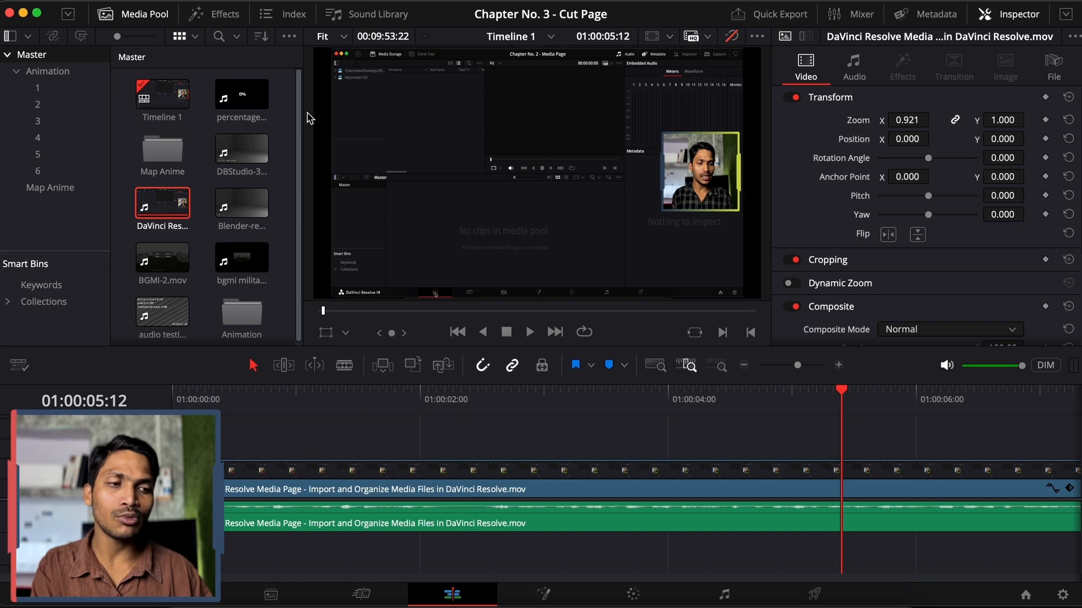
- Show the Effects library and hide the Inspector on the Edit page, and return to the Cut page
click(225, 17)
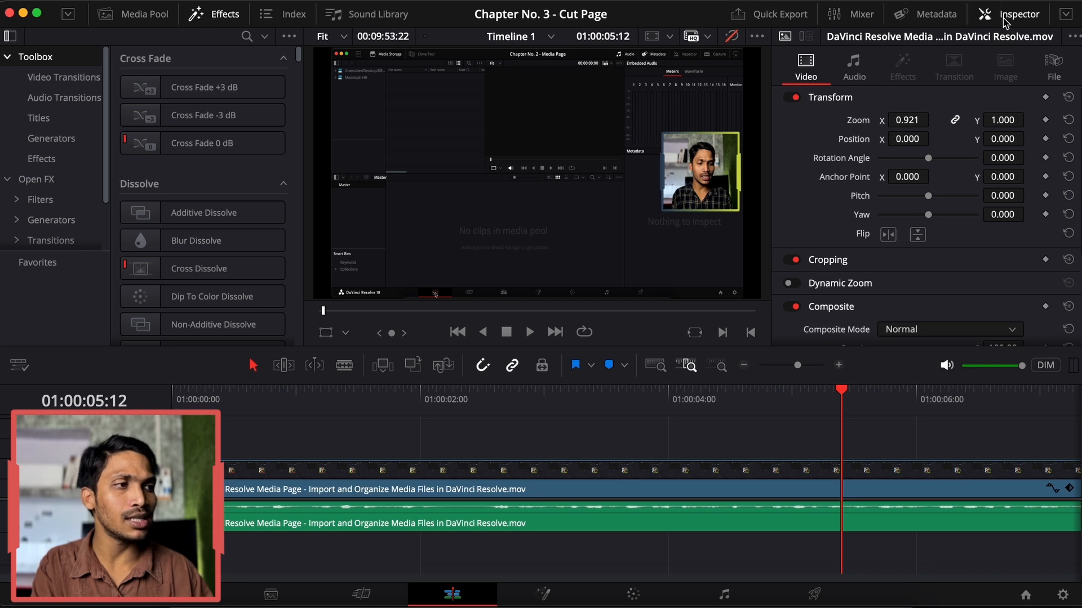
click(1004, 17)
click(360, 594)
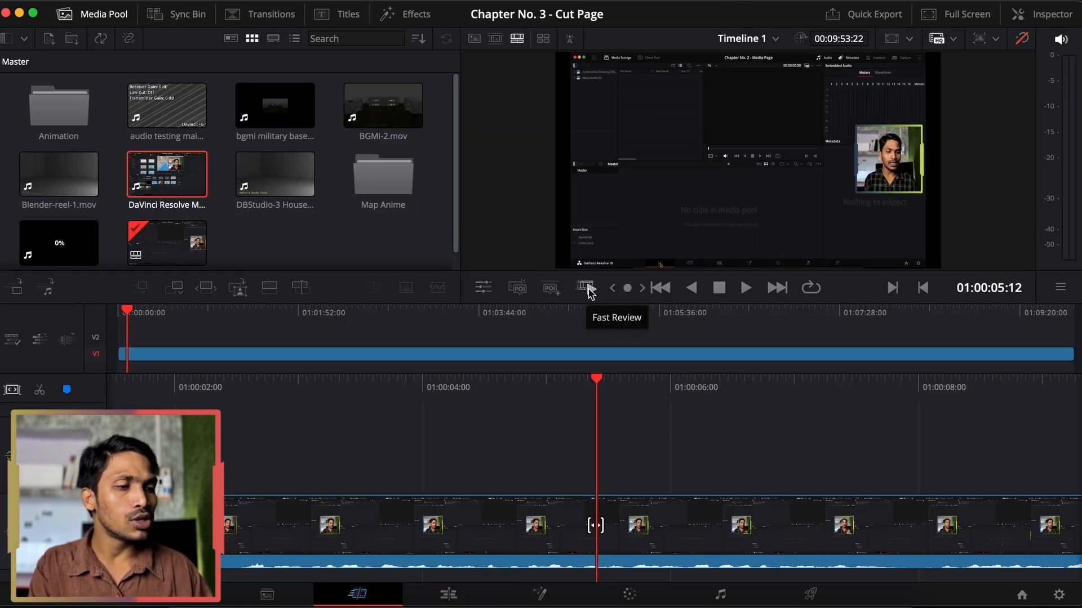
- Play the timeline with Fast Review, jog the playhead forward to 01:02:28:21, and jump to the timeline's start and end
click(587, 288)
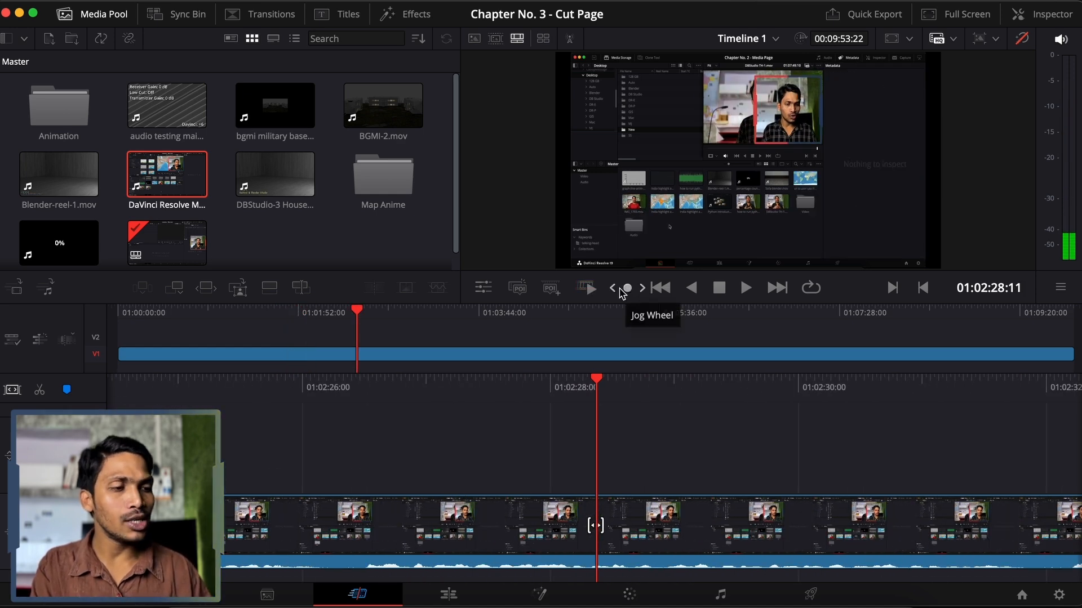
drag(622, 292, 648, 288)
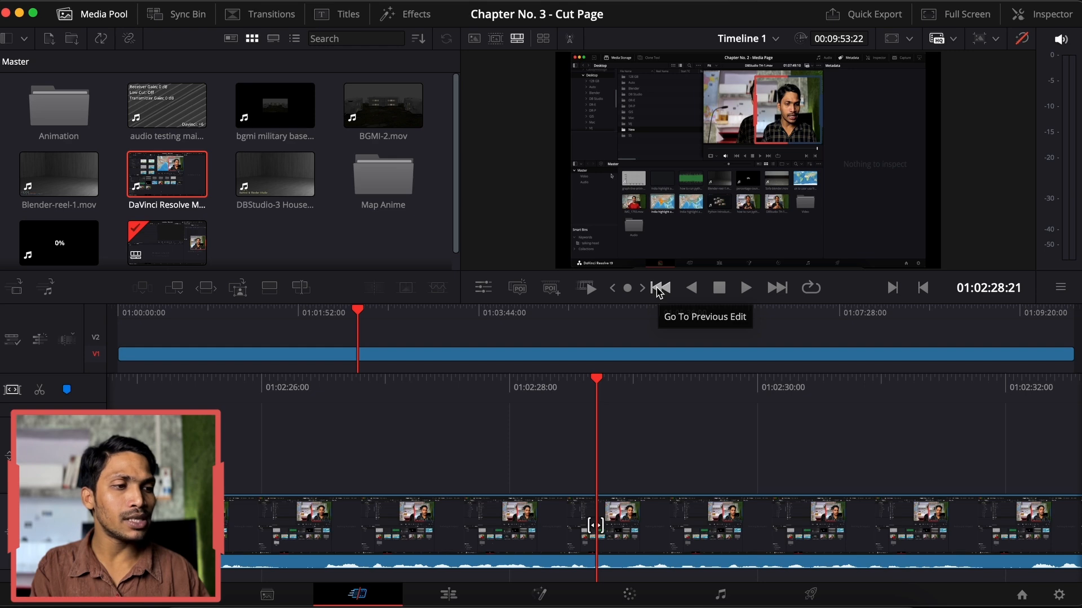
click(658, 289)
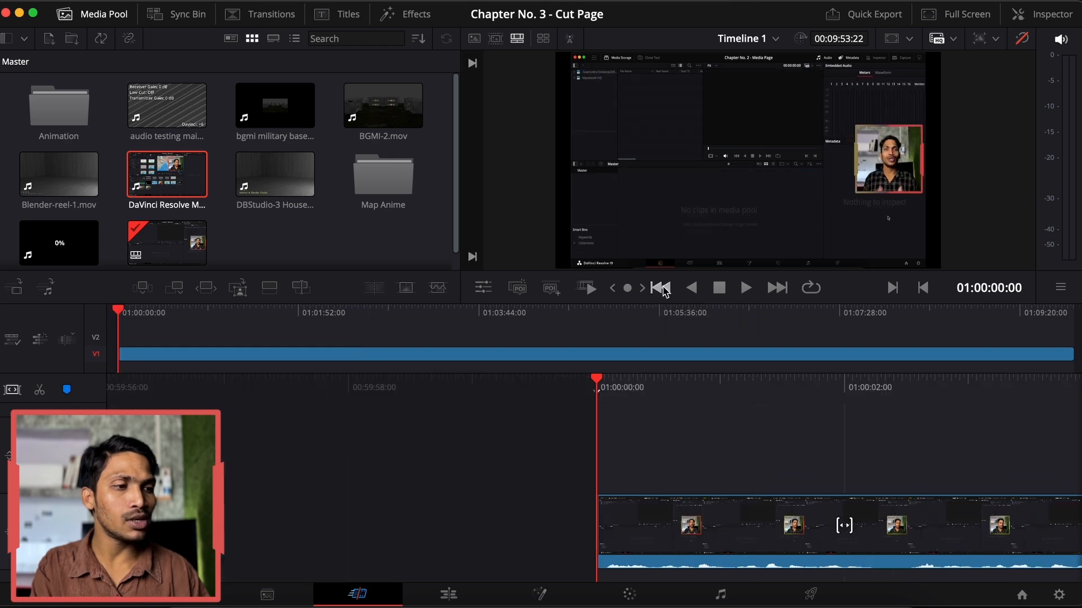
click(775, 288)
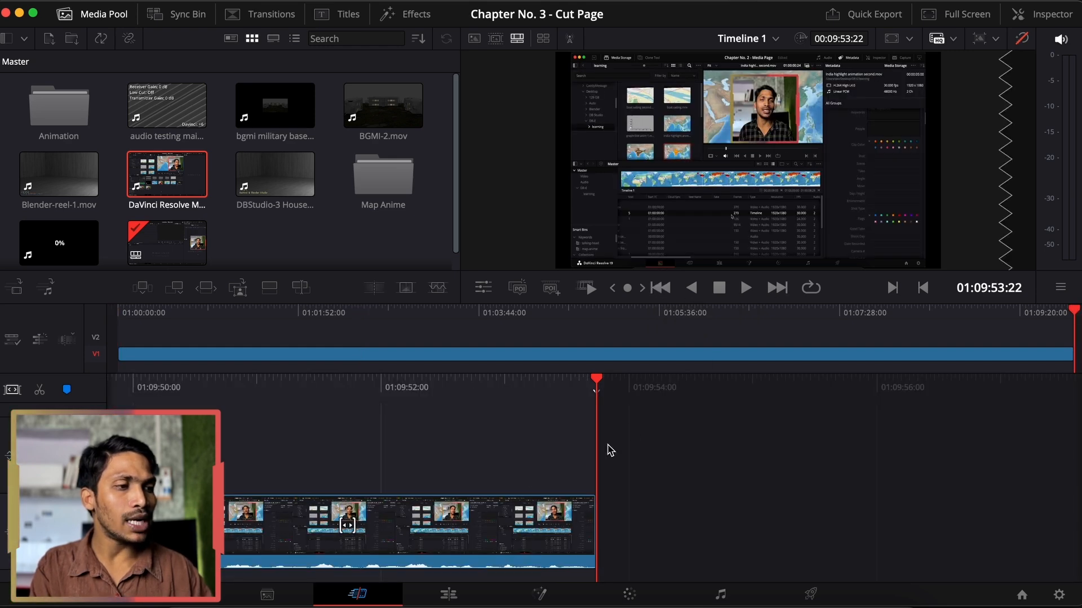
scroll(519, 480, left, 7)
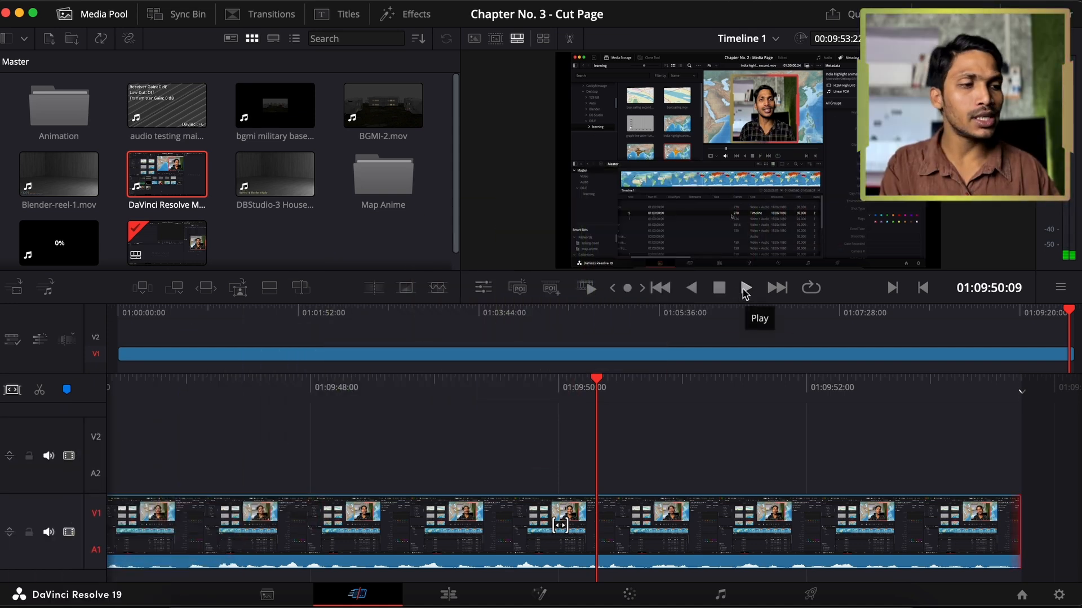
- Play the end of the timeline forward and in reverse, and stop playback at 01:09:50:25
click(745, 288)
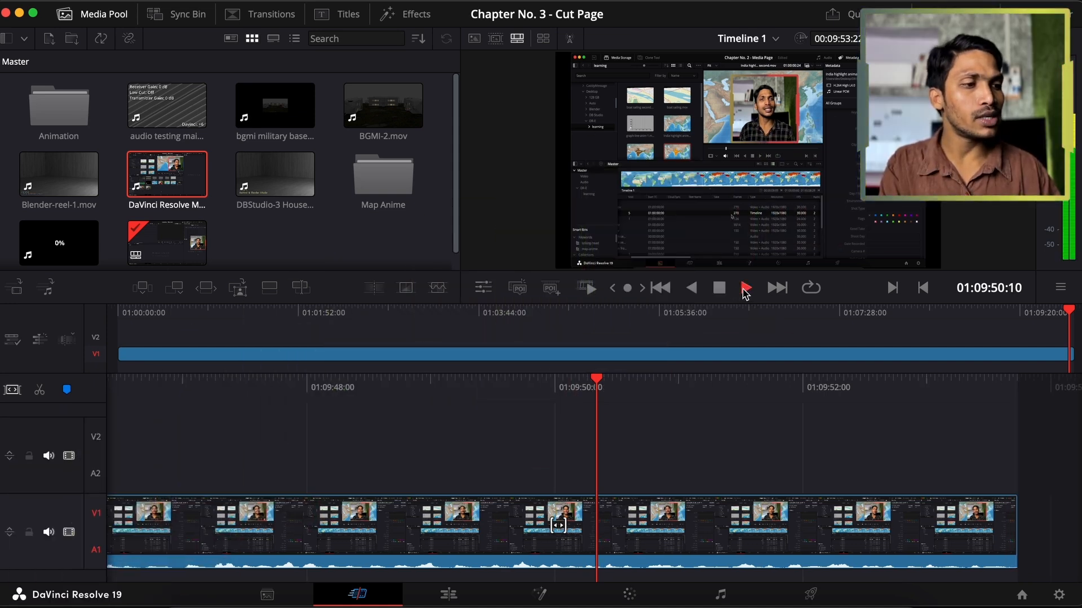
click(691, 287)
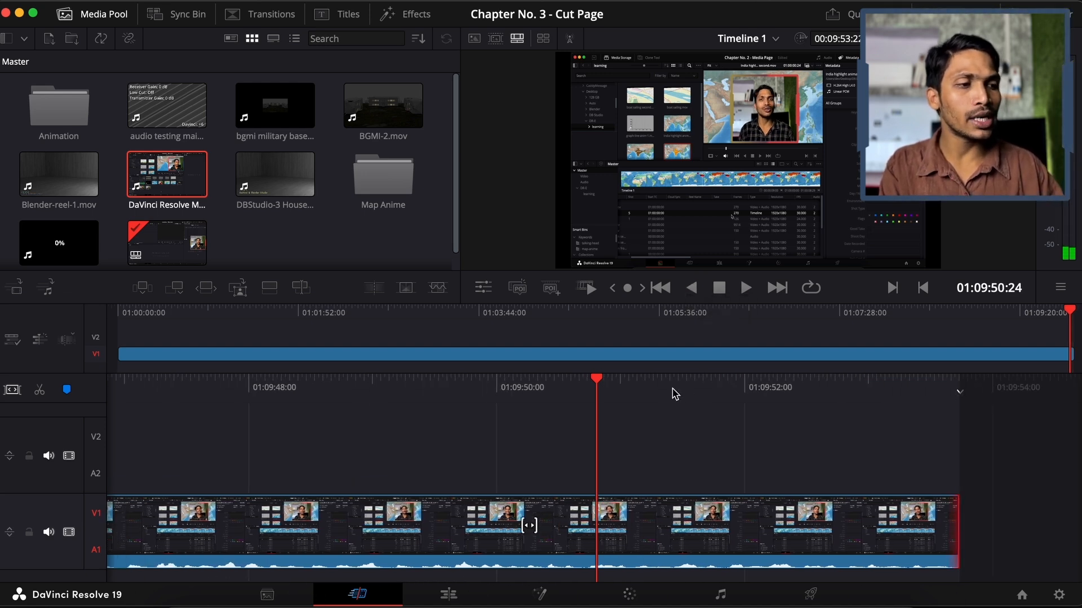
key(k)
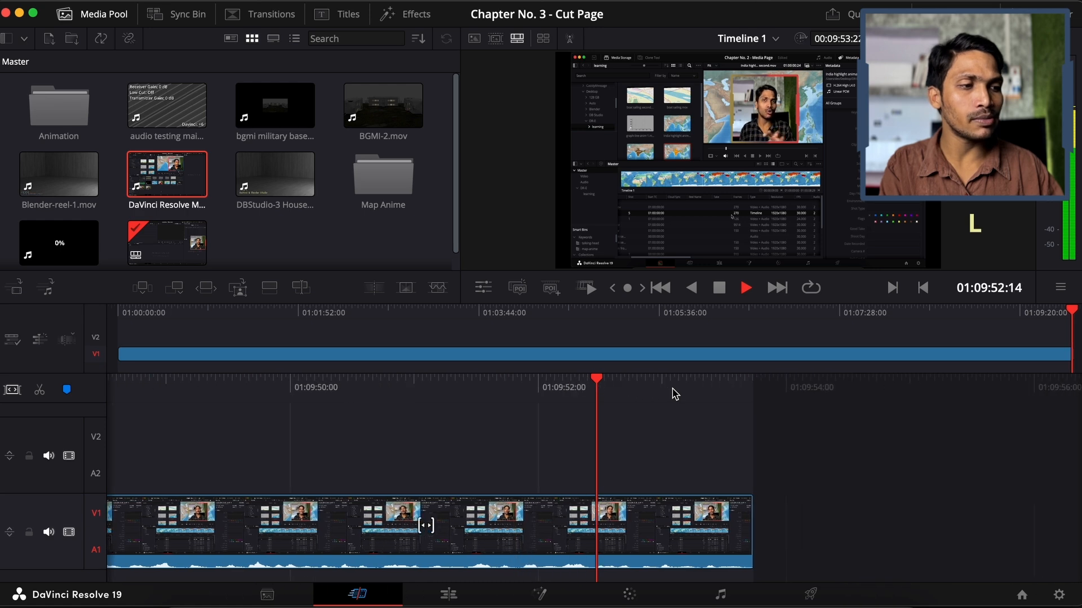
key(j)
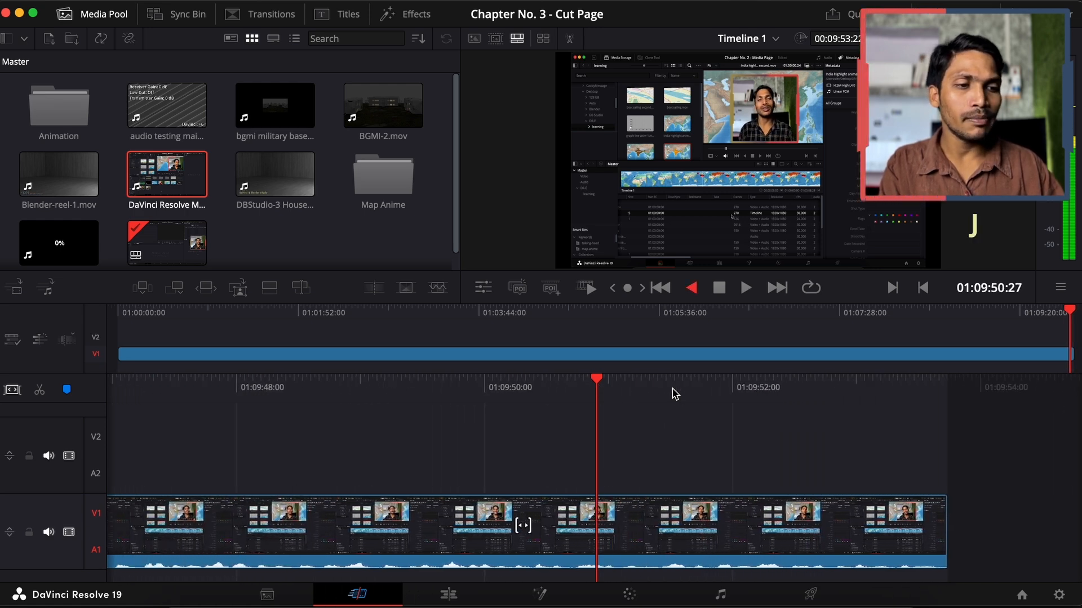
key(k)
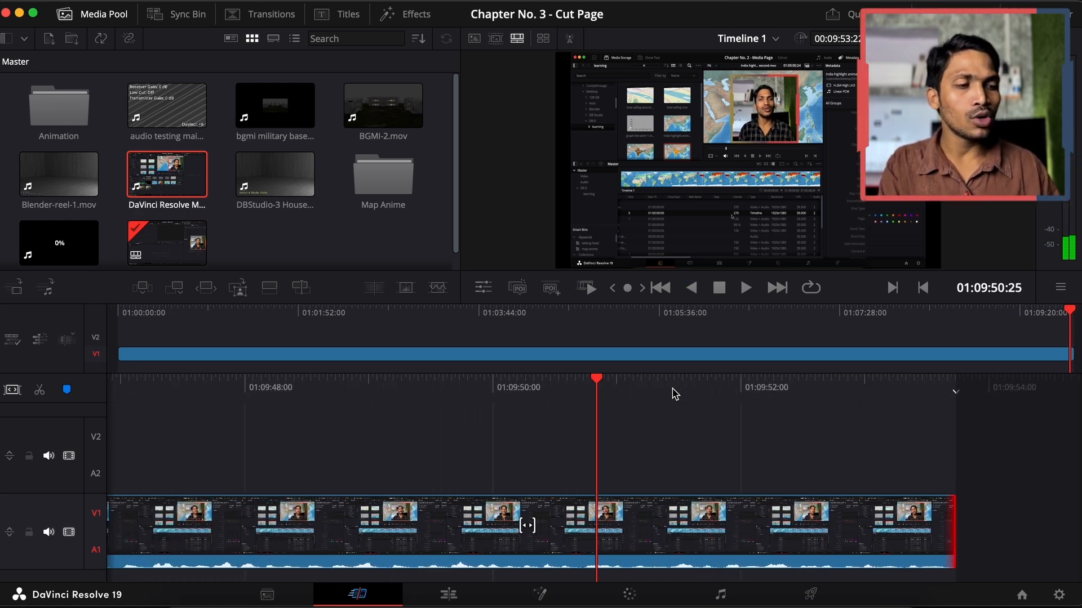
- Step the playhead forward one frame at a time to 01:09:51:04
key(Right)
key(Right)
key(Right)
key(Right)
key(Right)
key(Right)
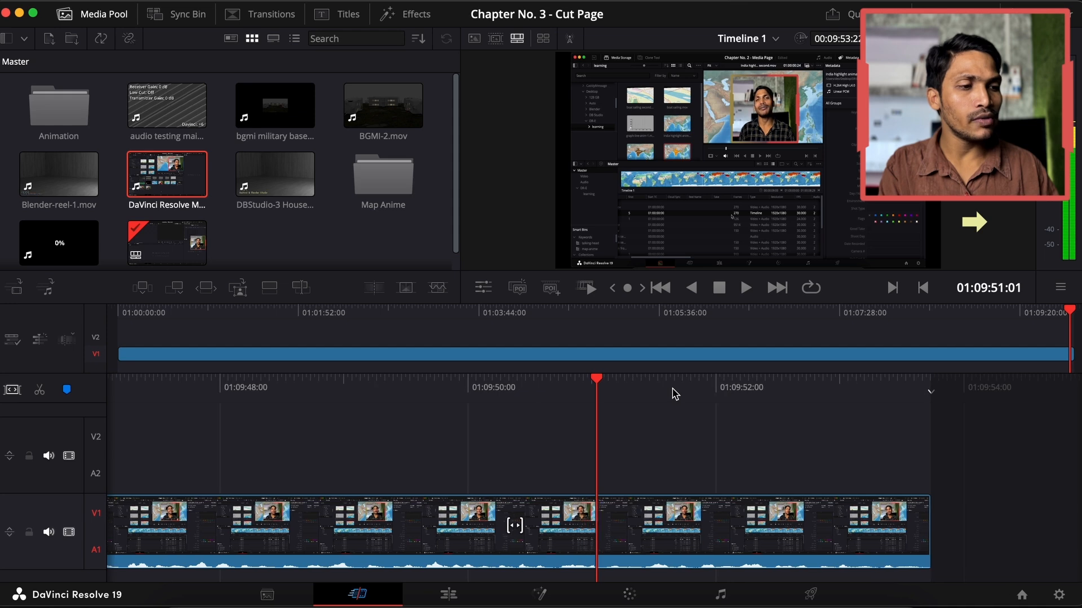
key(Right)
key(Right)
key(Right)
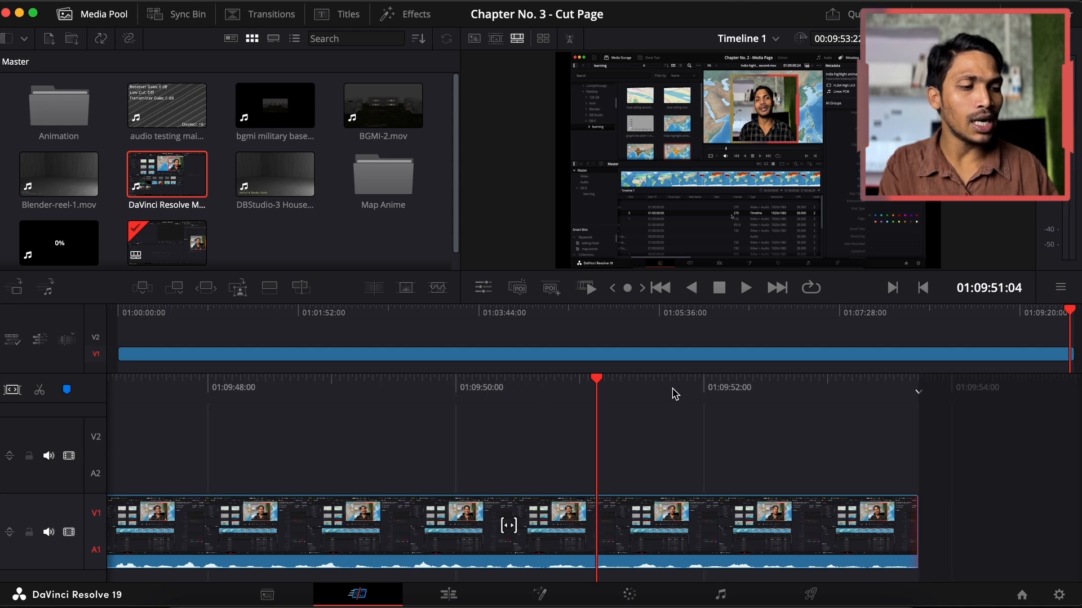
- Step the playhead back one frame at a time, past 01:09:50:24
key(Left)
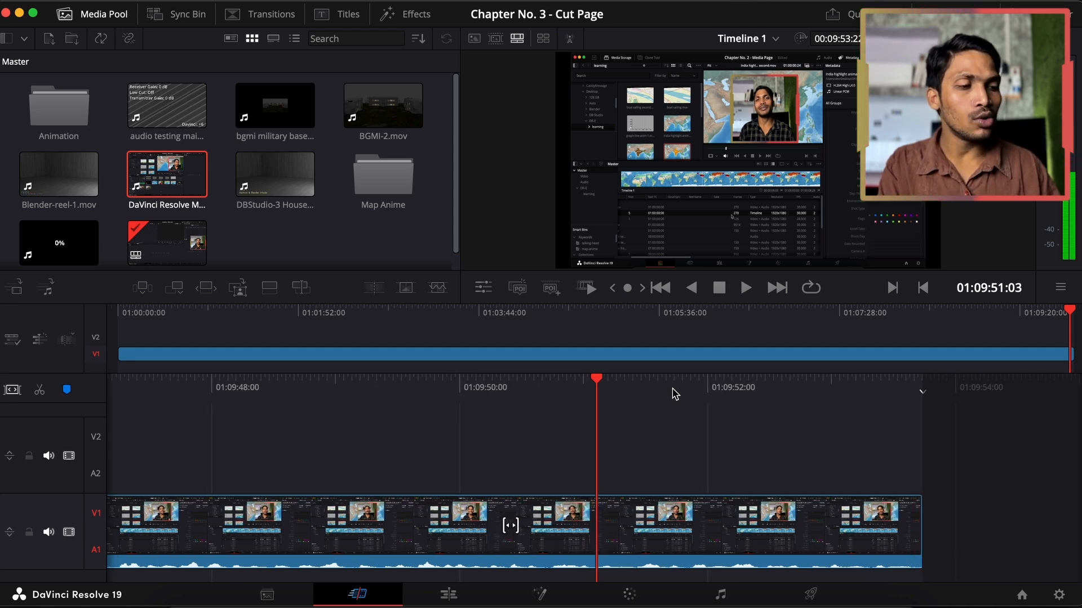
key(Left)
key(Left)
key(Left)
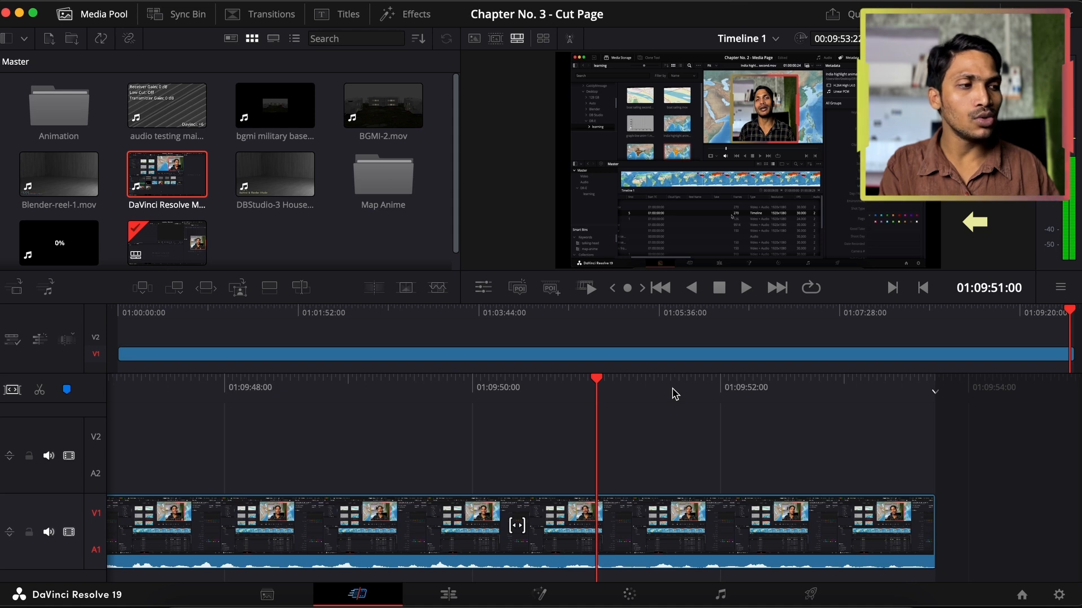
key(Left)
key(Left)
key(Left)
key(Left)
key(Left)
key(Left)
key(Left)
key(Left)
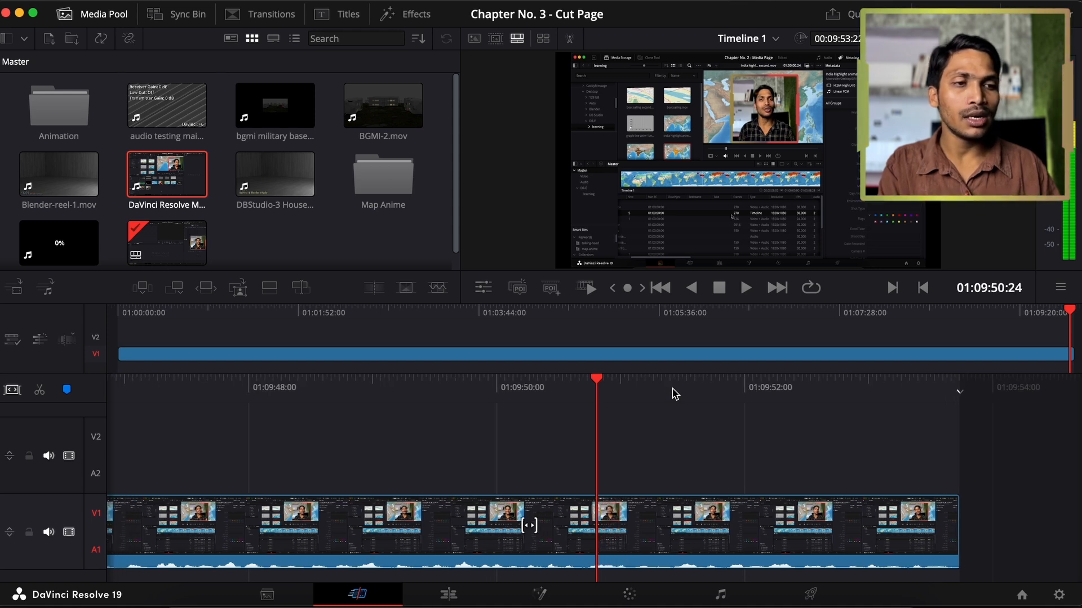
key(Left)
key(Left)
key(Left)
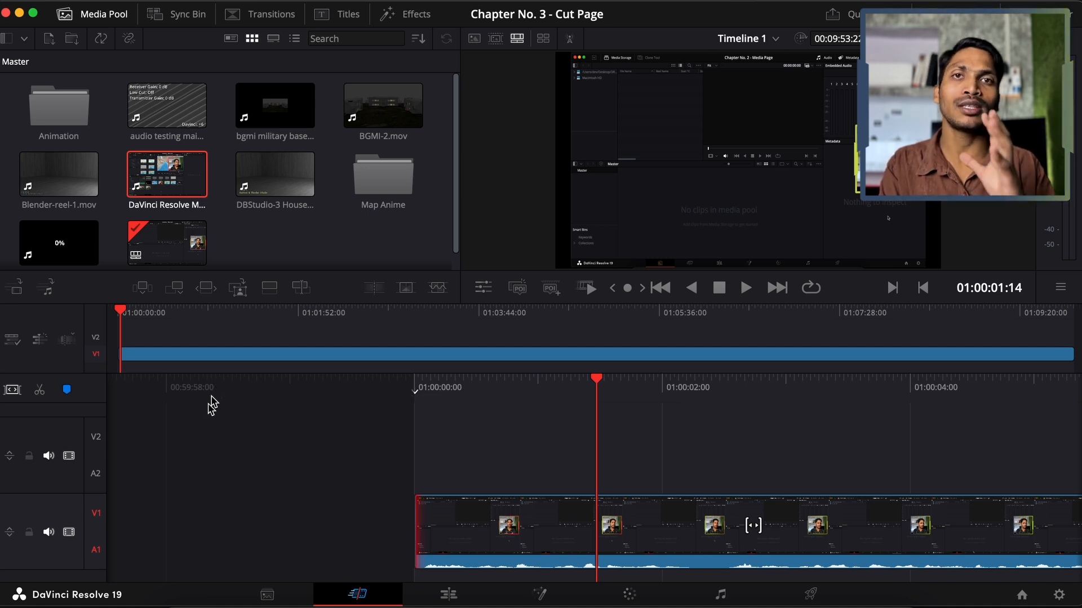
- Turn Ripple off, split the clip at 01:00:01:20 and 01:00:03:14, and delete the section between the cuts
click(9, 342)
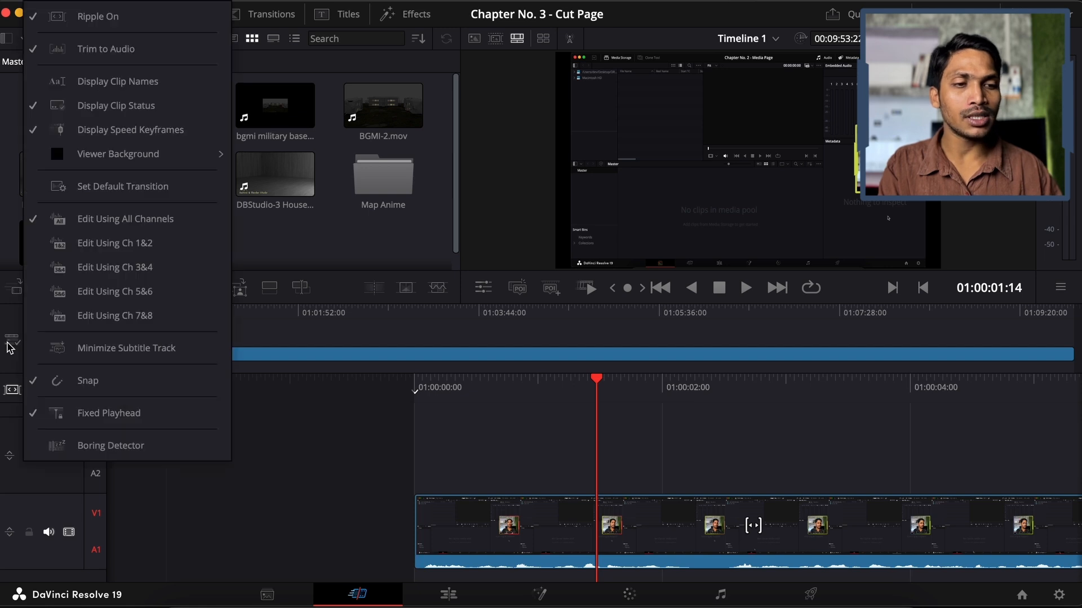
click(134, 17)
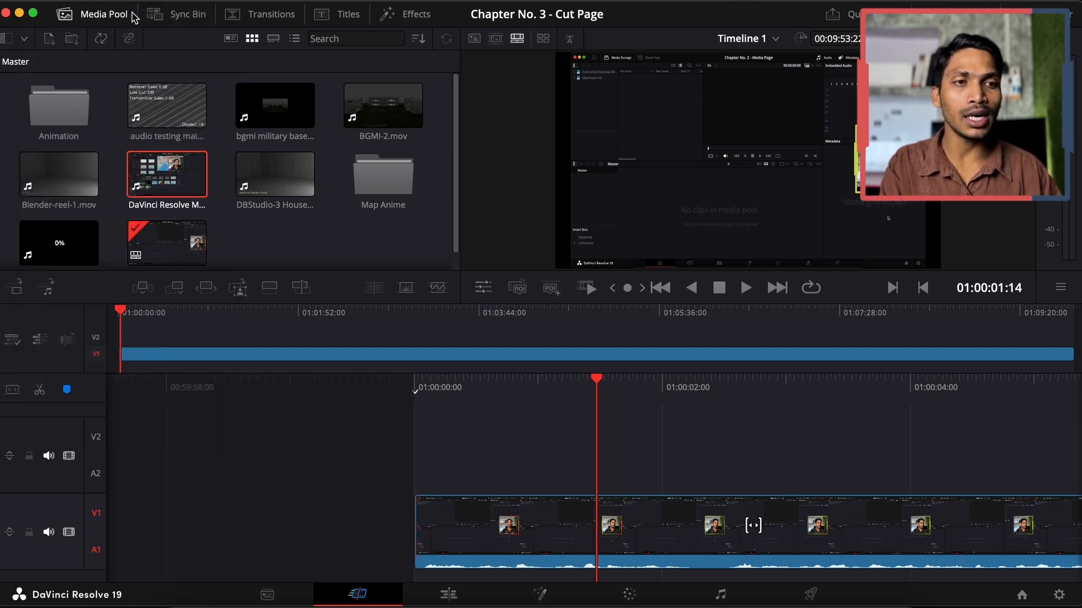
scroll(670, 535, down, 2)
click(669, 535)
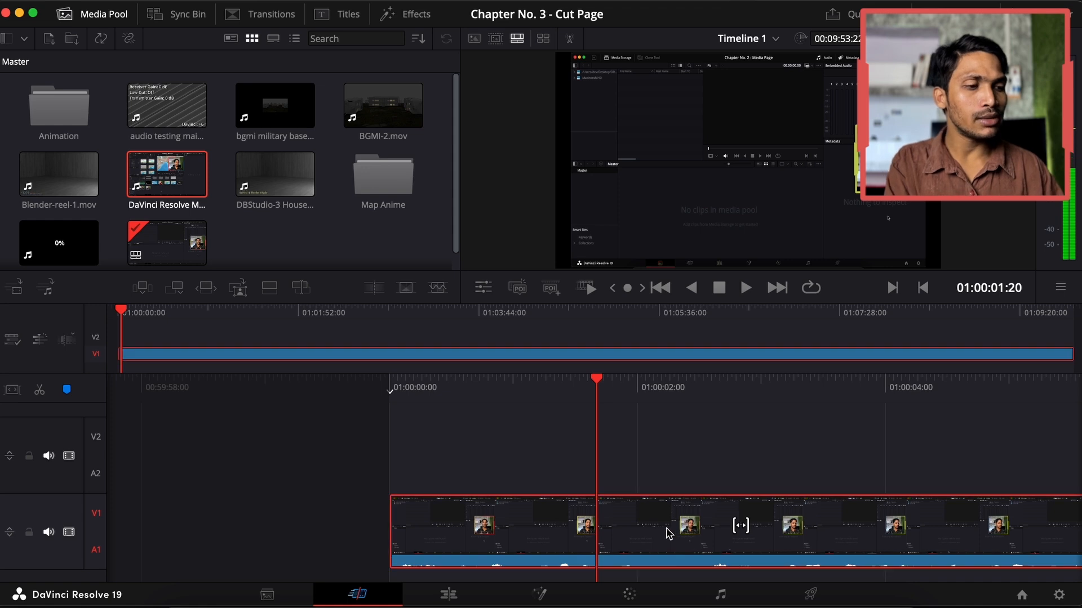
key(super+b)
scroll(669, 534, right, 5)
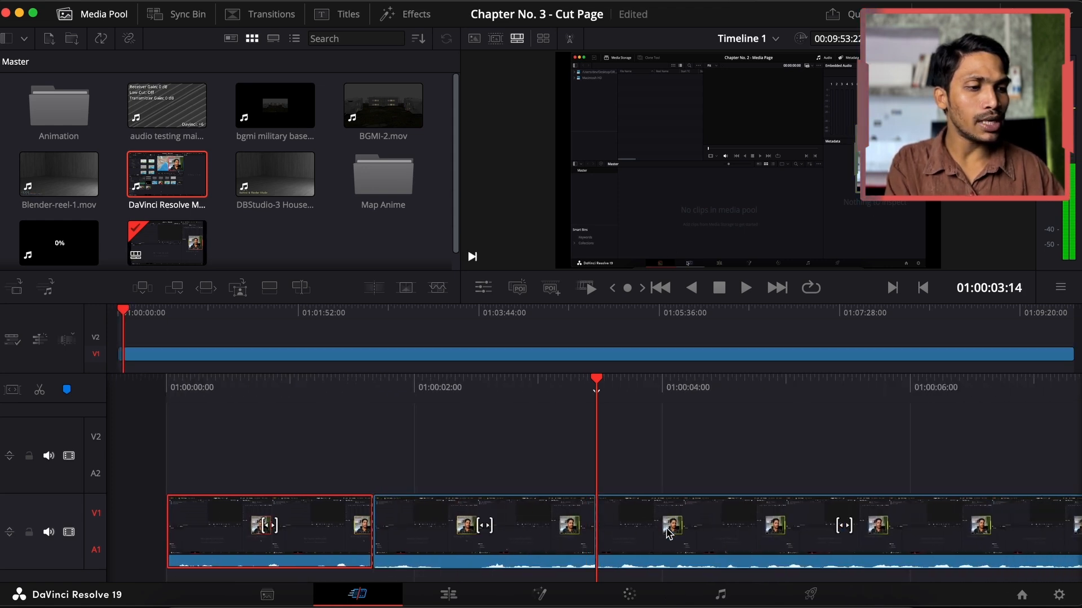
click(544, 530)
key(Delete)
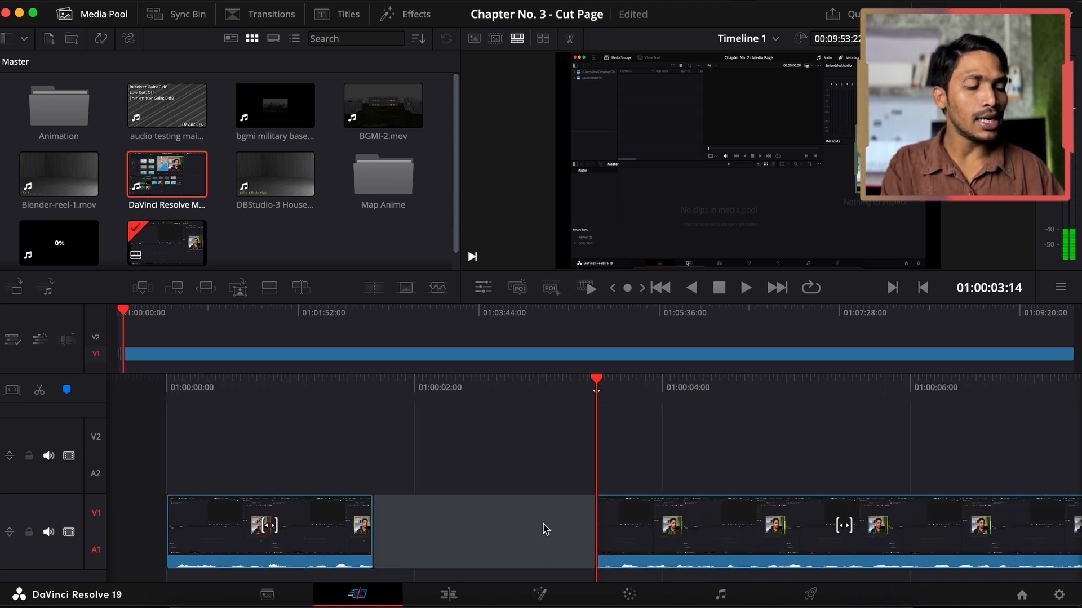
- Turn Ripple back on, split the clip at 01:00:05:21 and 01:00:07:08, and delete the section between the cuts
click(514, 540)
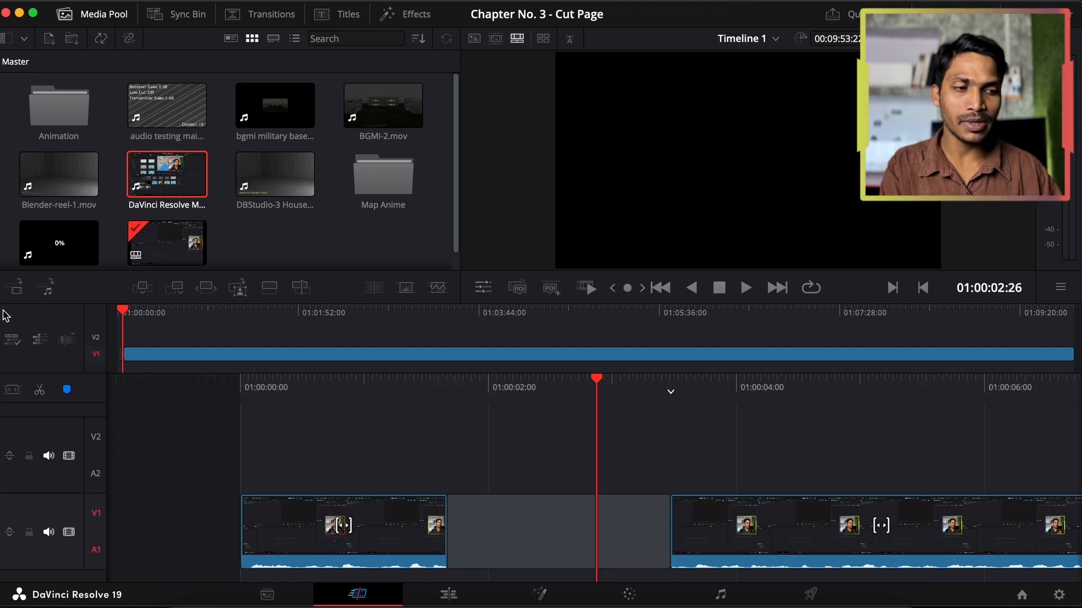
click(12, 340)
click(93, 14)
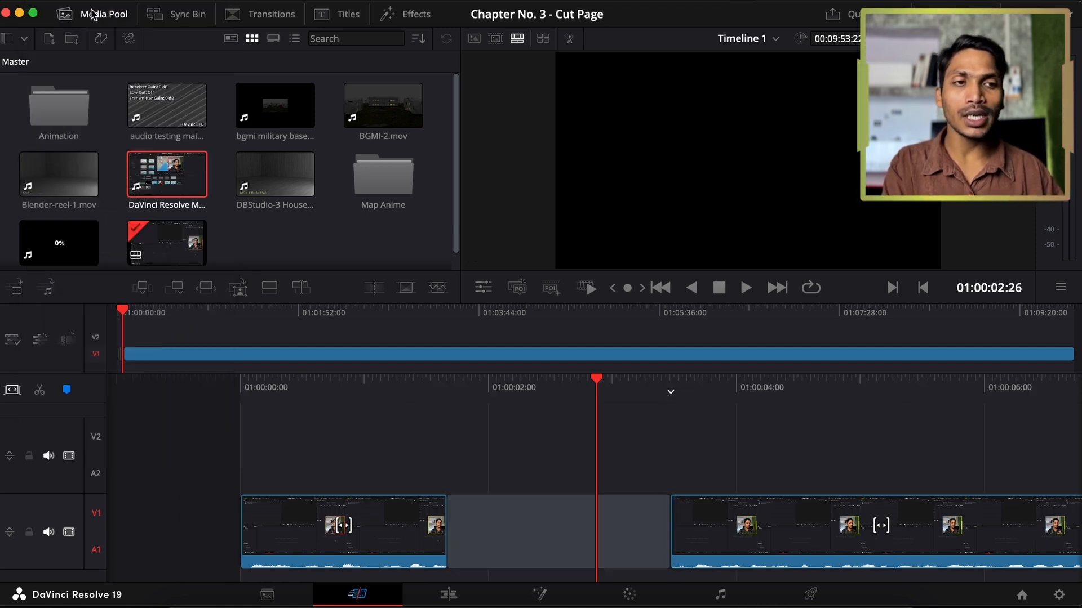
click(902, 542)
scroll(904, 543, right, 2)
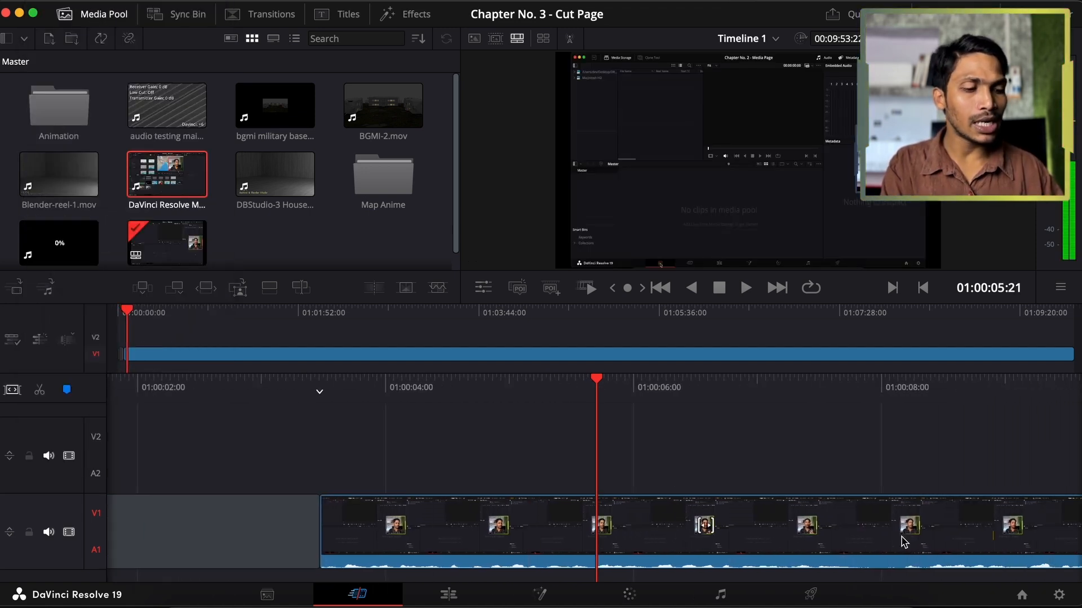
scroll(816, 489, right, 4)
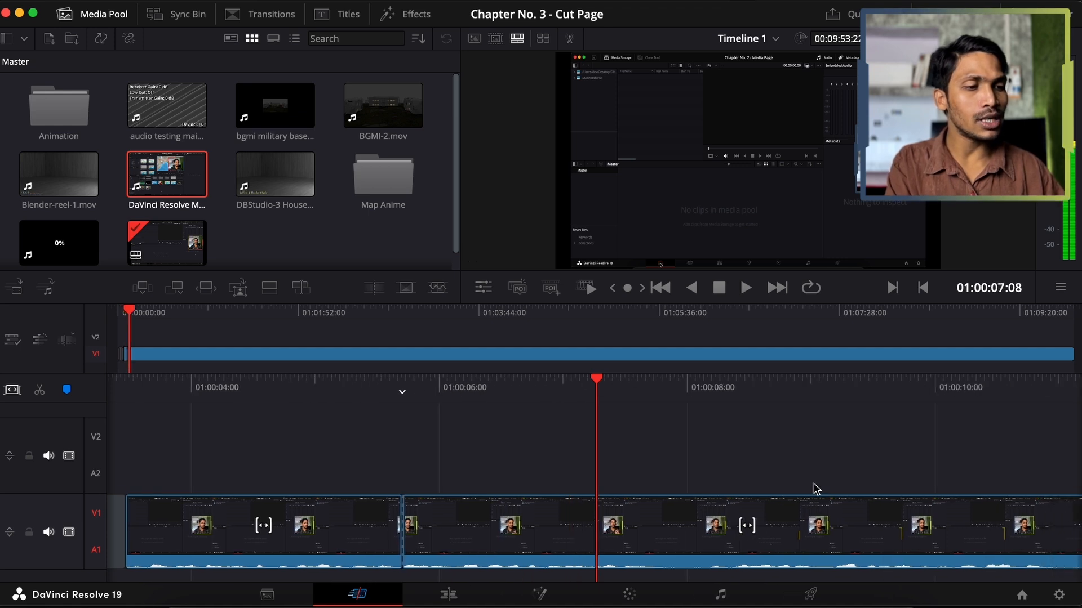
click(572, 528)
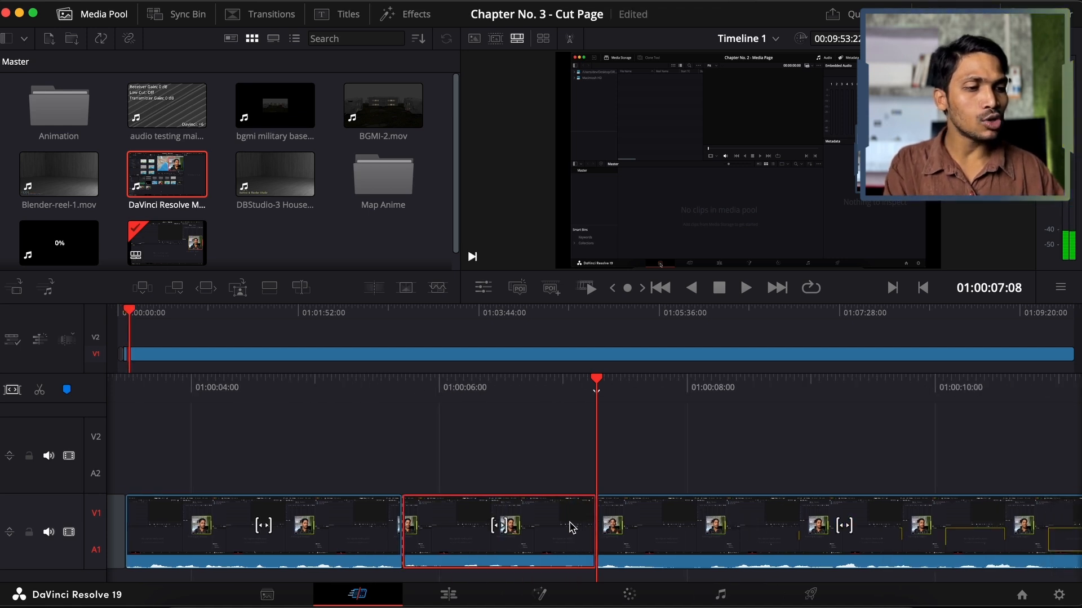
key(BackSpace)
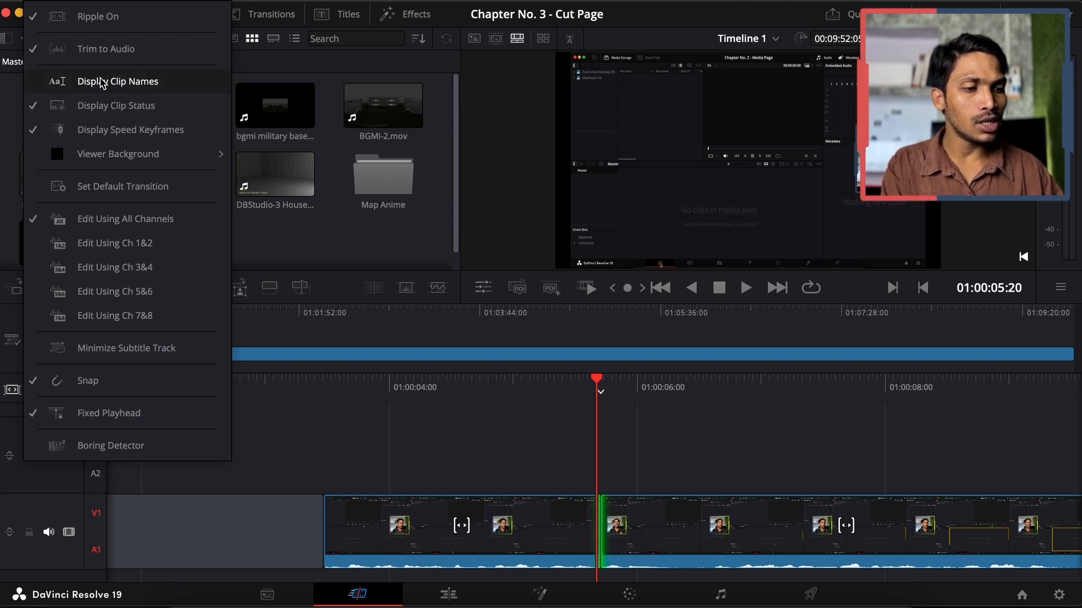
- Turn on Display Clip Names and turn off Fixed Playhead in the timeline options
click(118, 81)
key(space)
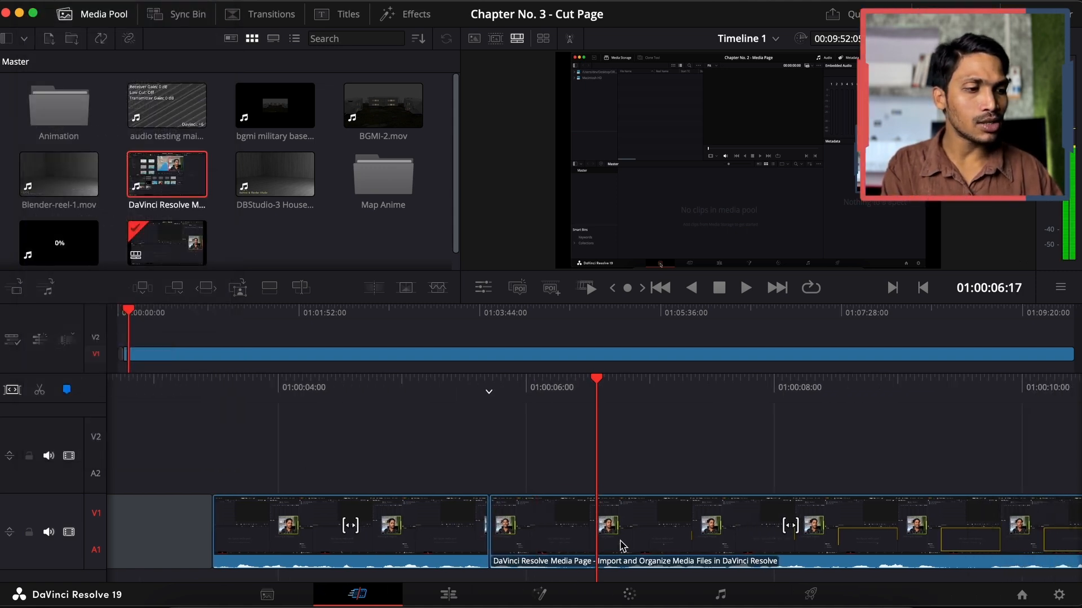
click(16, 345)
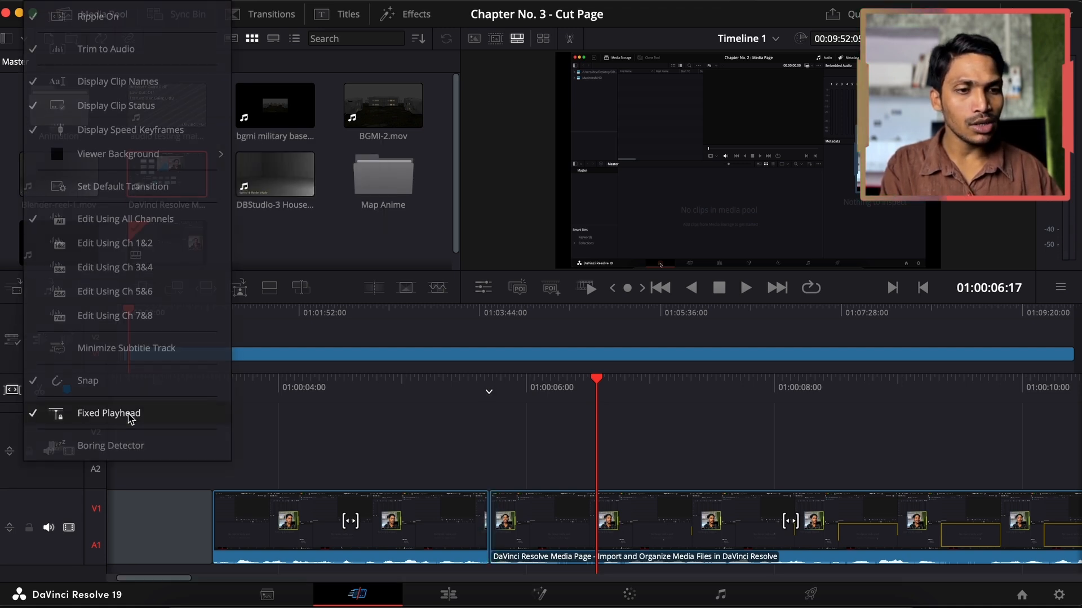
click(16, 340)
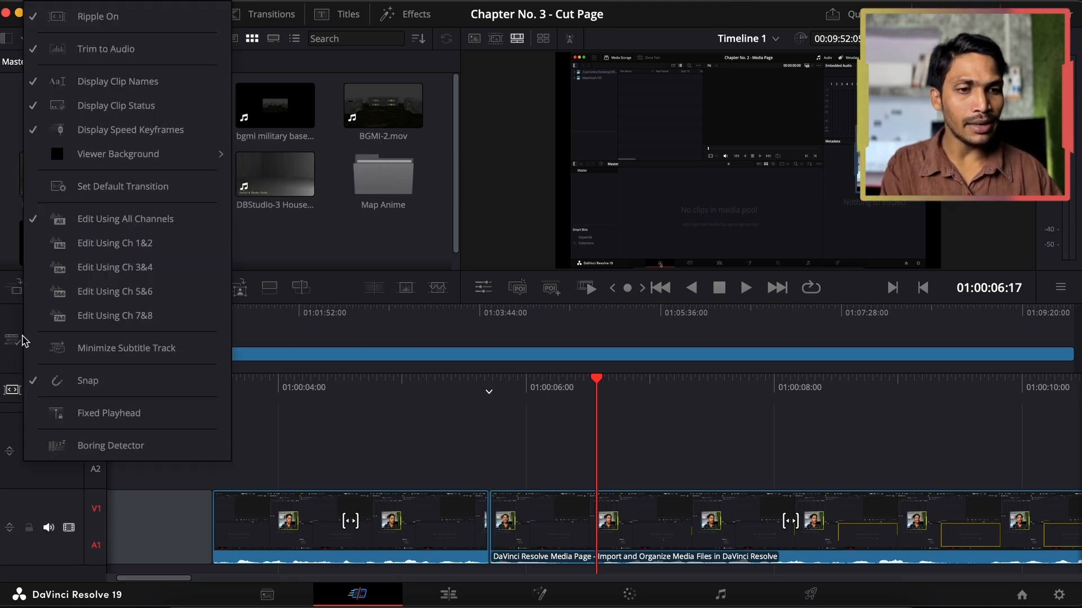
click(273, 414)
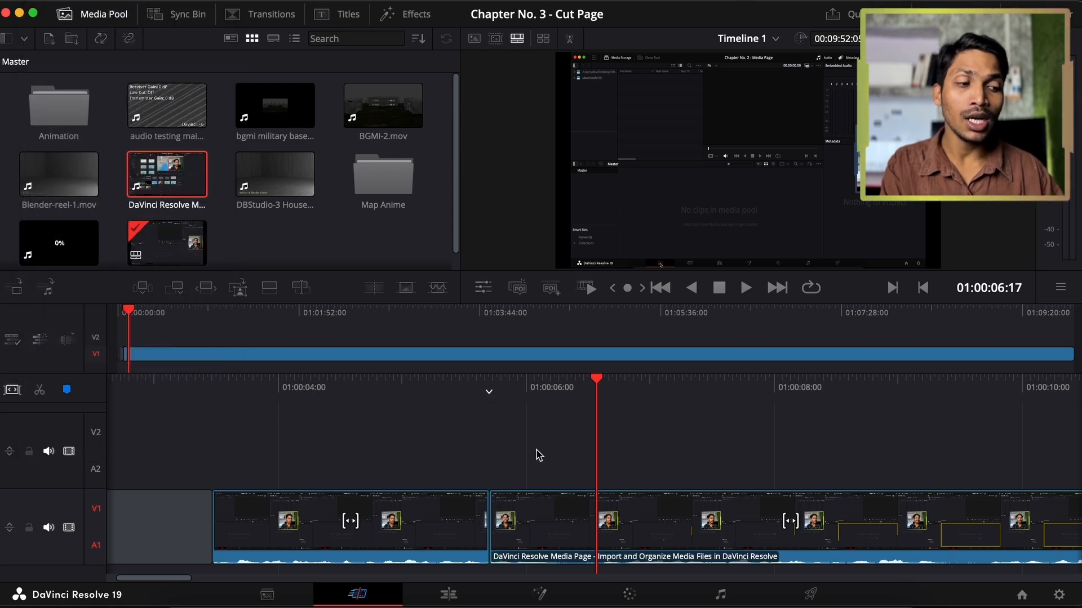
- Turn Fixed Playhead back on and move the timeline beneath the playhead to 01:00:14:02
scroll(540, 455, right, 8)
scroll(540, 456, left, 6)
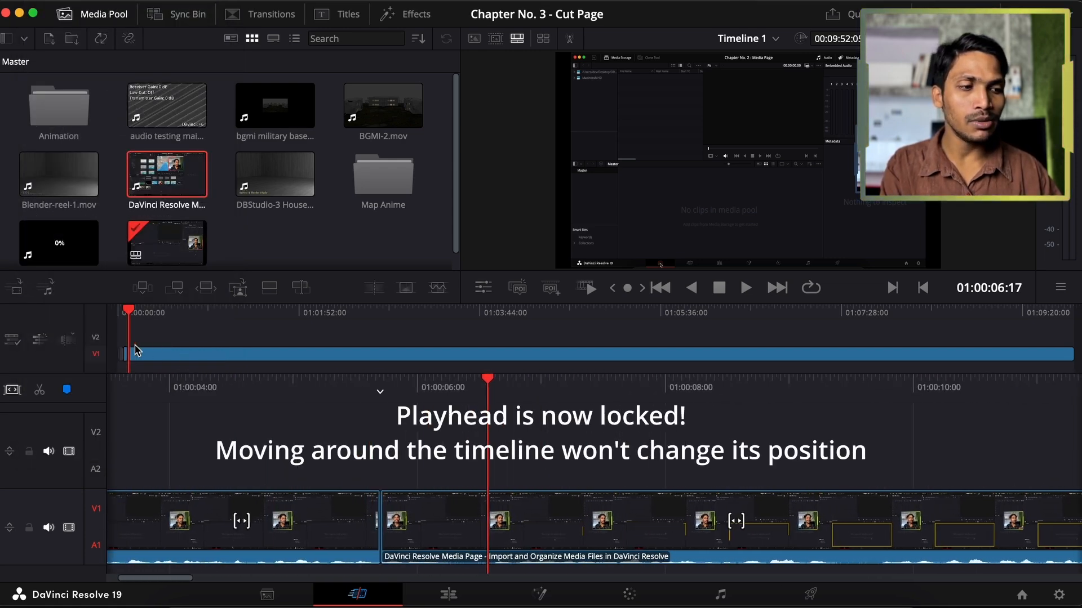
scroll(192, 355, right, 2)
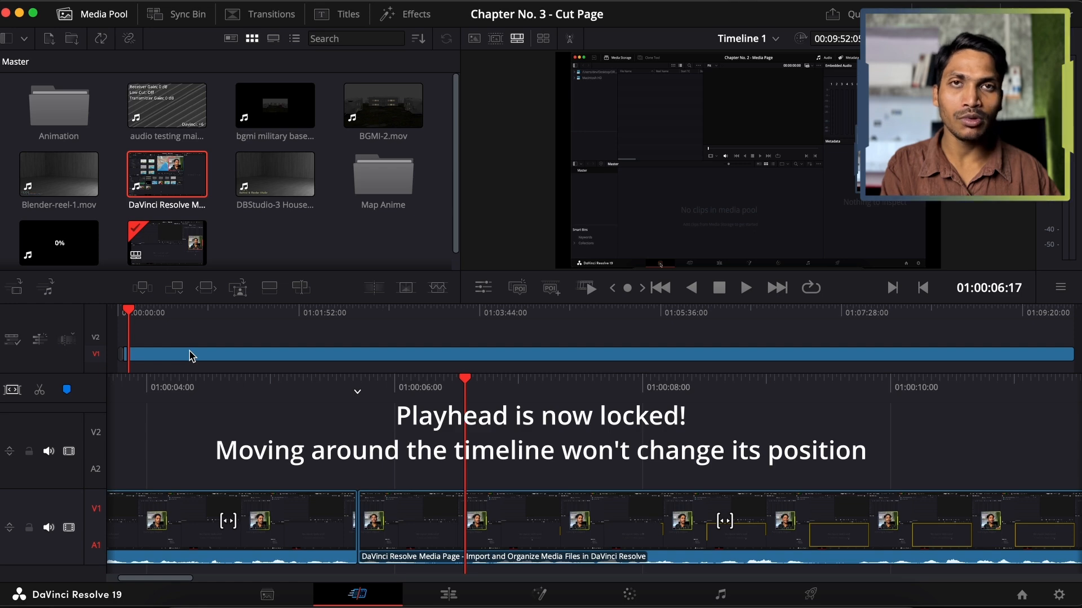
click(15, 343)
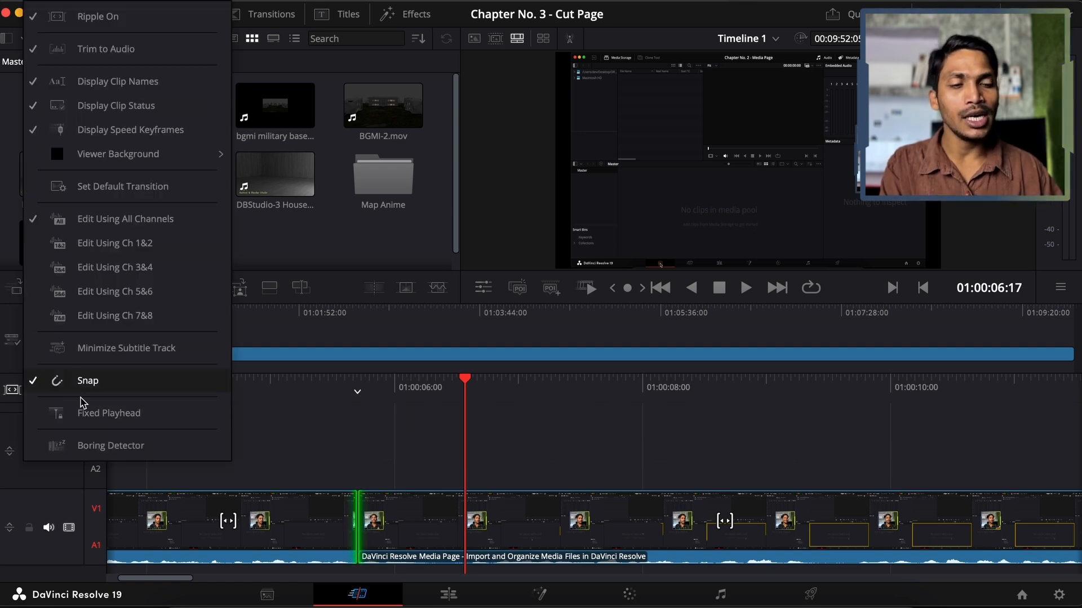
click(93, 418)
scroll(93, 417, right, 5)
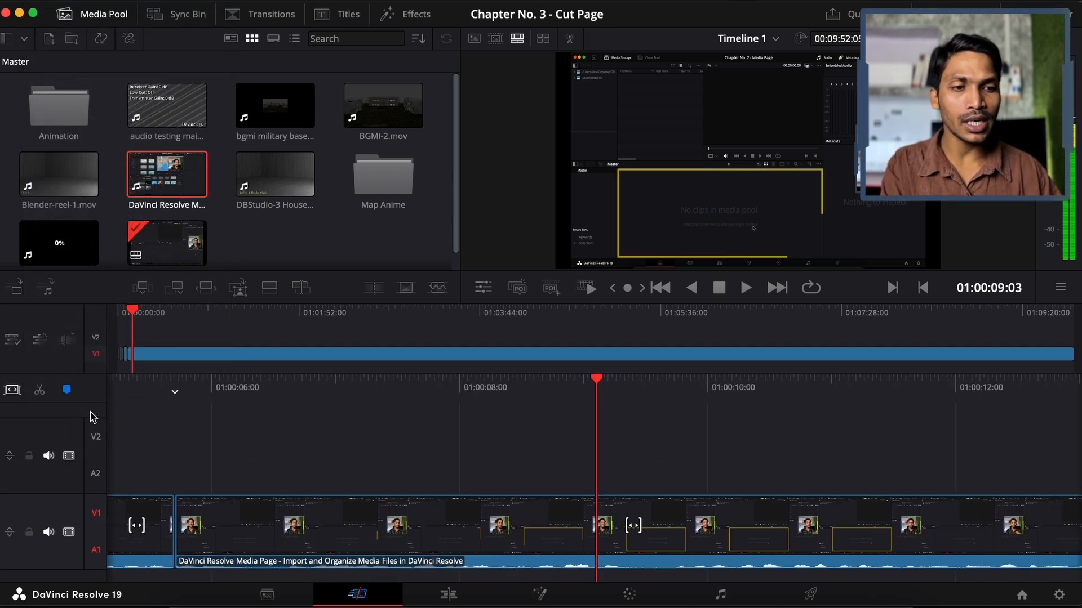
scroll(93, 418, left, 2)
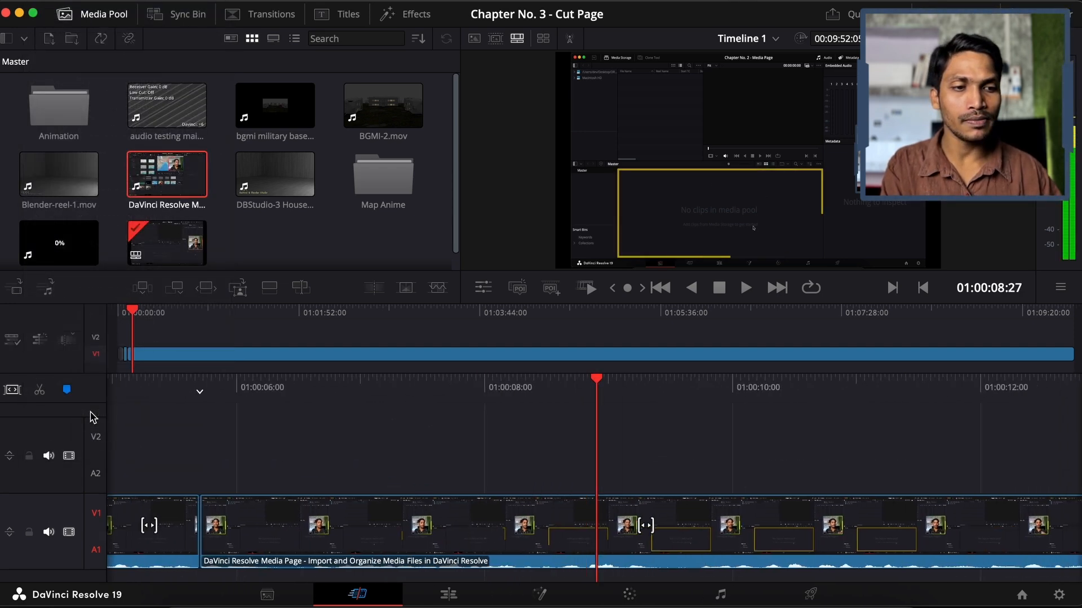
scroll(93, 418, right, 2)
scroll(93, 417, left, 3)
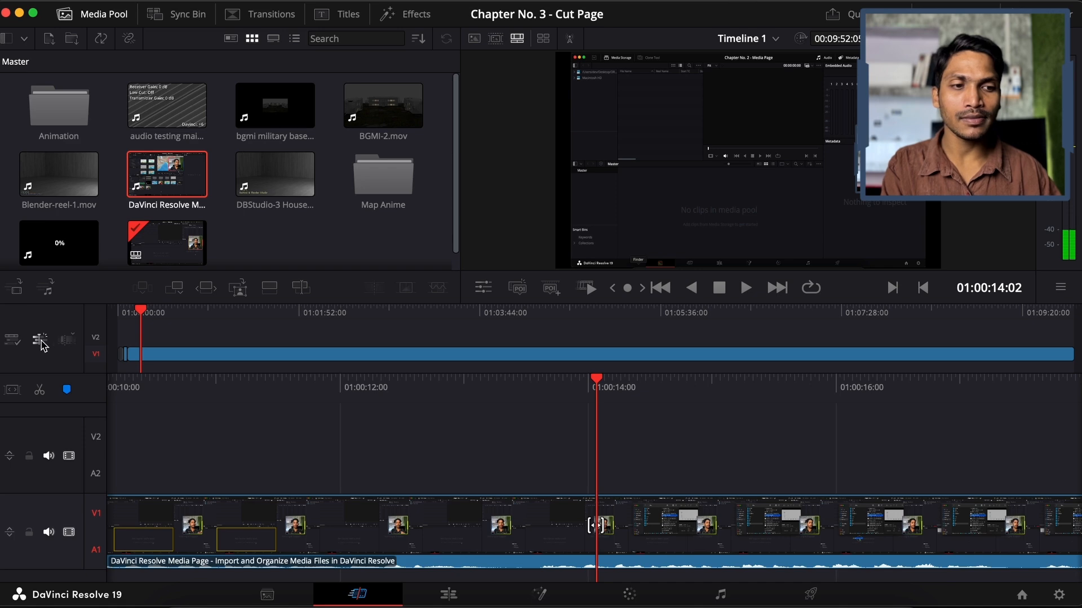
- Add a video track to the timeline and split the clip at the playhead, 01:00:14:02
click(41, 341)
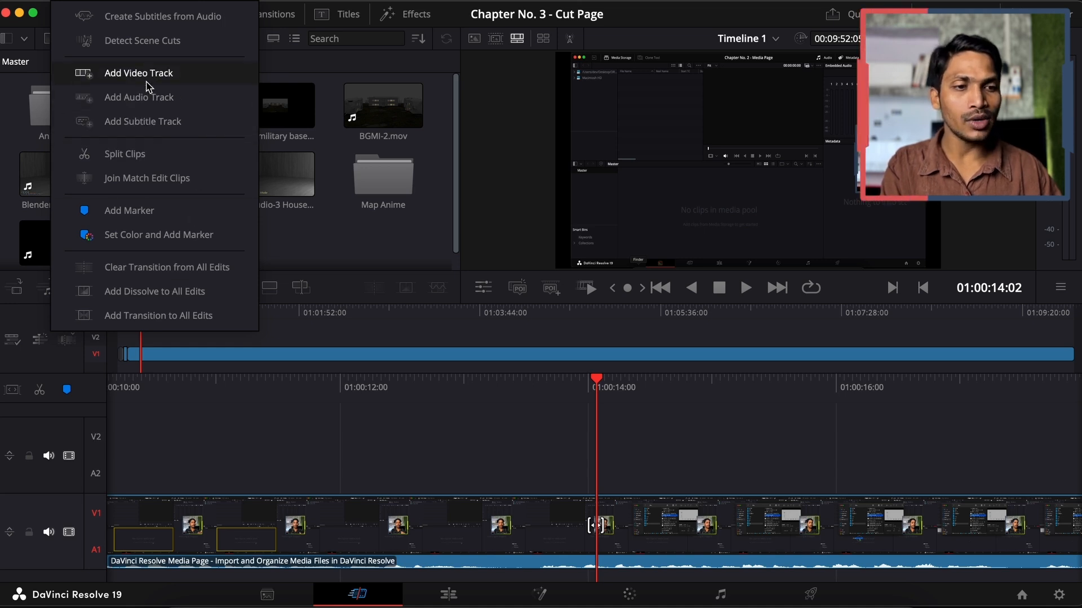
click(147, 84)
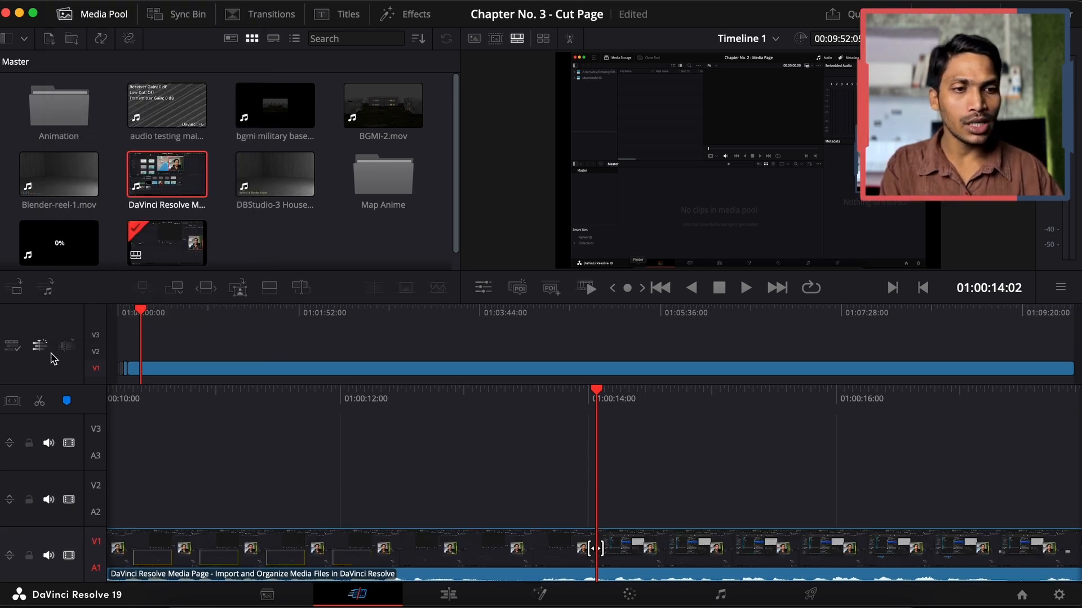
click(45, 352)
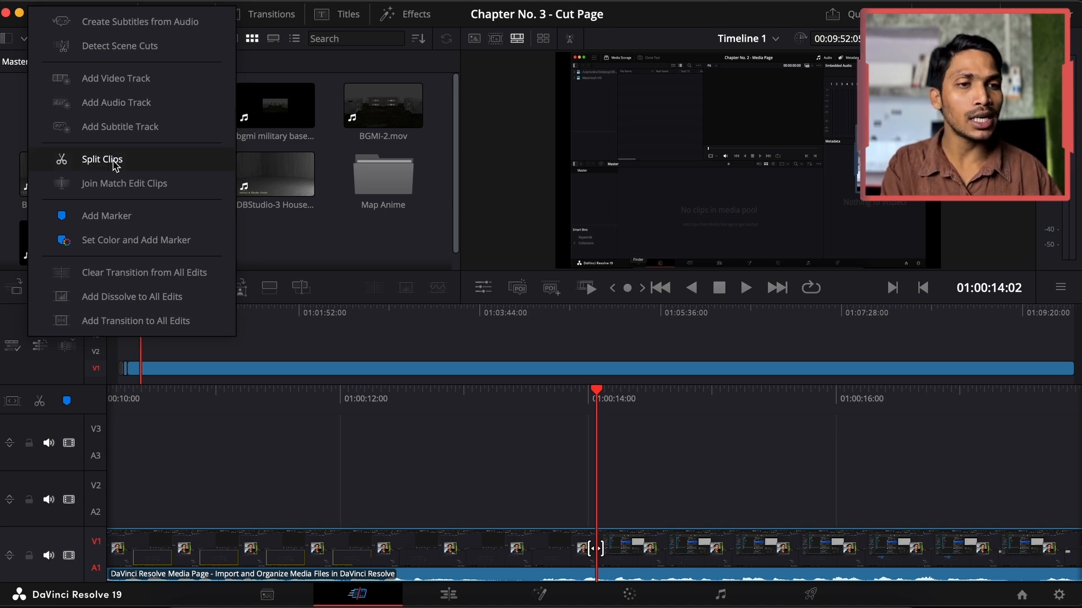
click(114, 162)
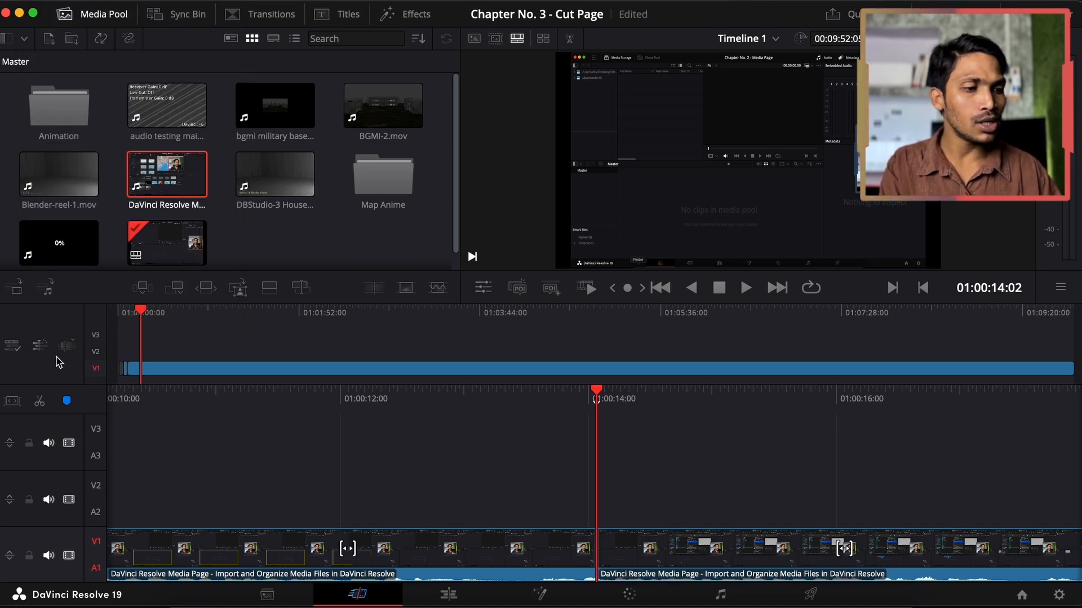
- Play forward and add blue timeline markers at 01:00:15:09, 01:00:16:15, 01:00:18:00 and about 01:00:19:10
click(39, 347)
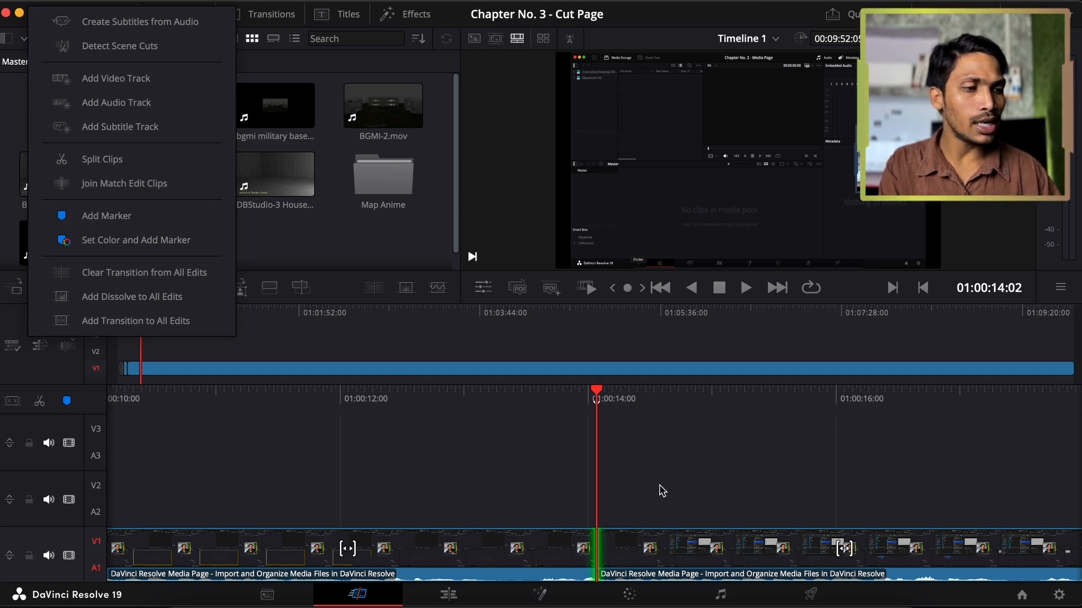
click(572, 490)
key(space)
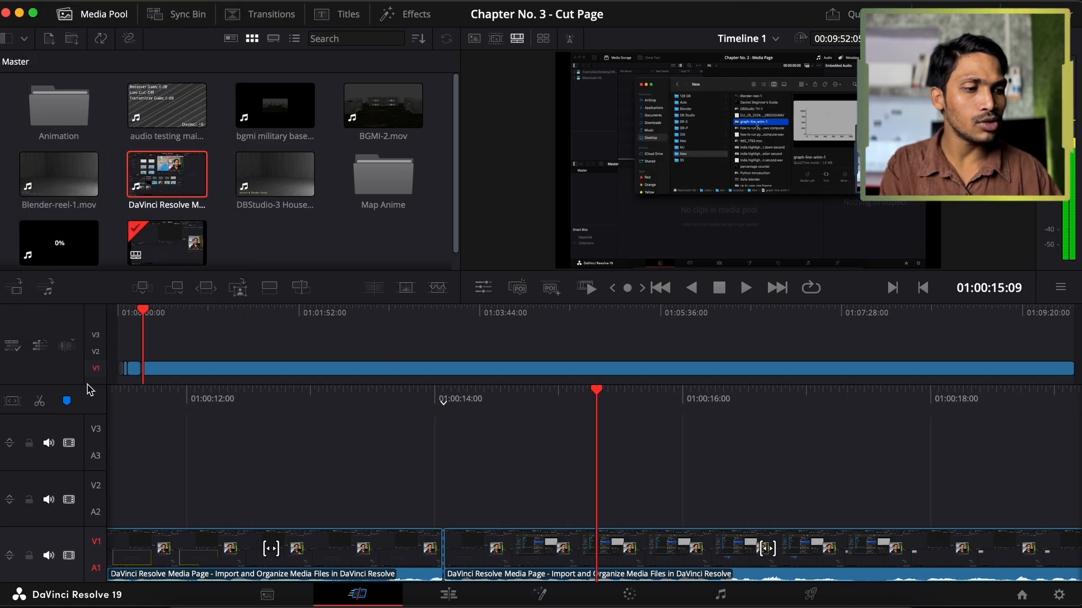
click(38, 347)
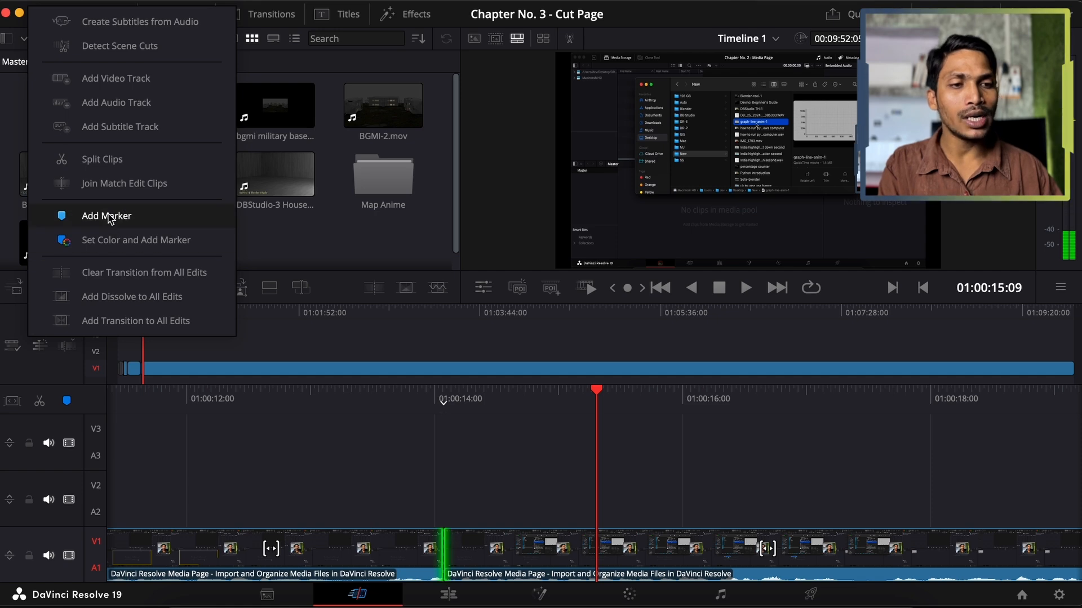
click(109, 216)
key(space)
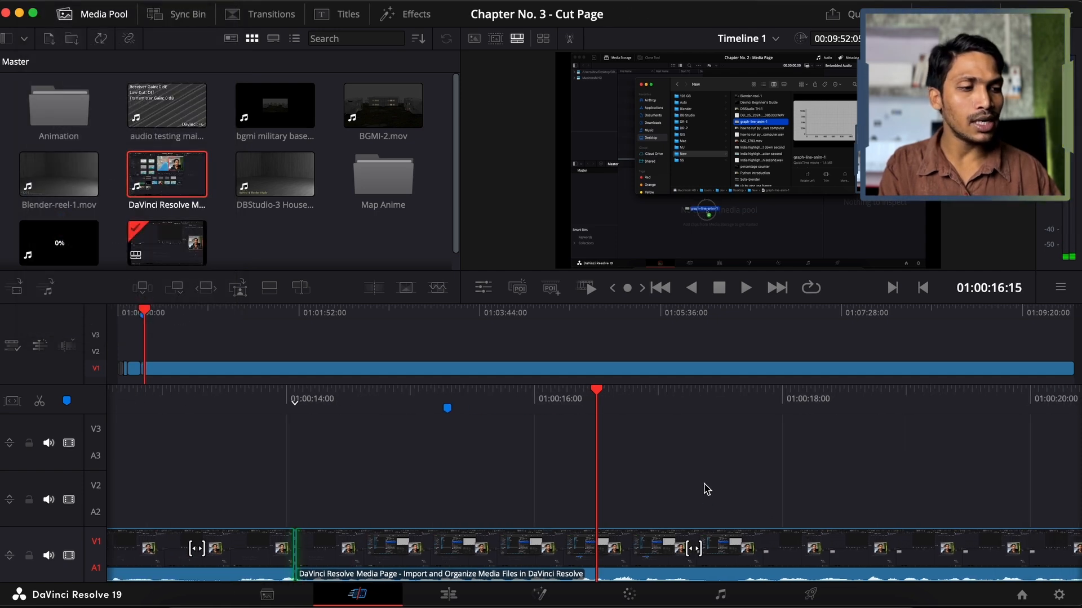
key(m)
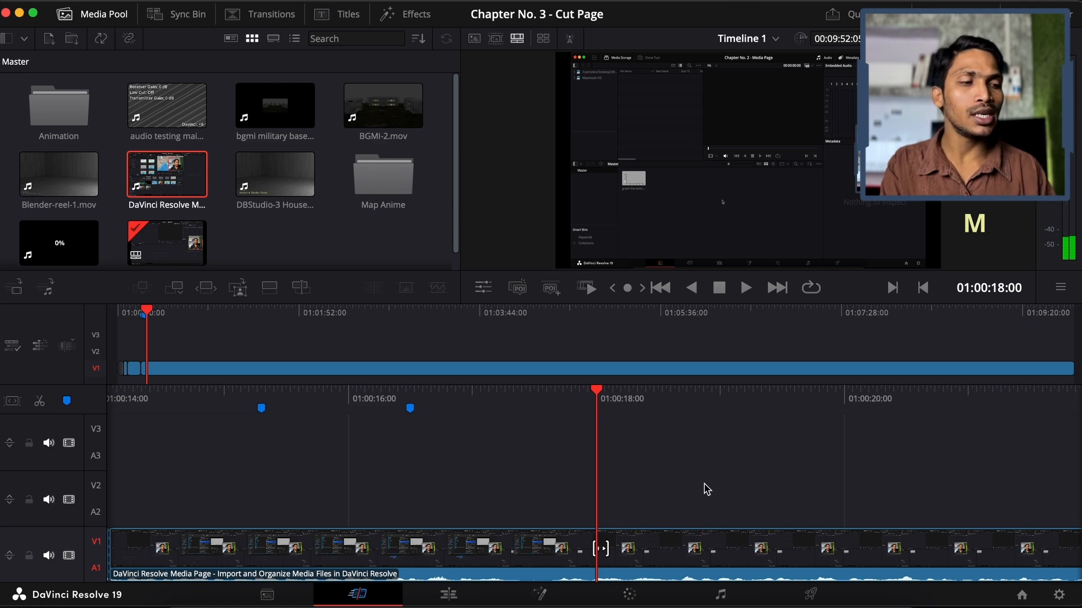
key(space)
key(space)
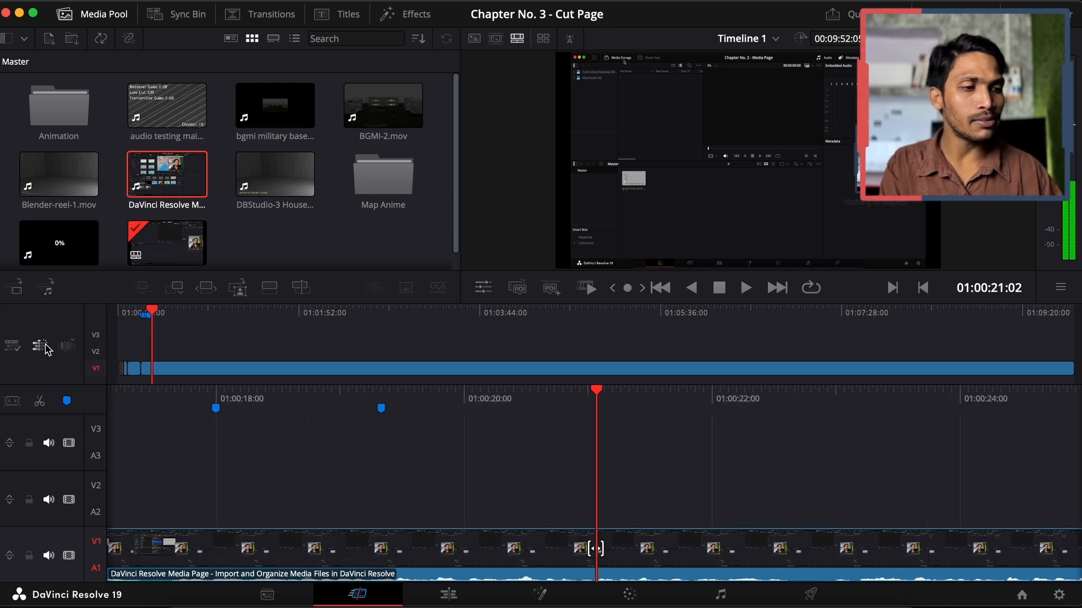
- Add a red marker at 01:00:21:02 and play forward to 01:00:22:27
click(39, 346)
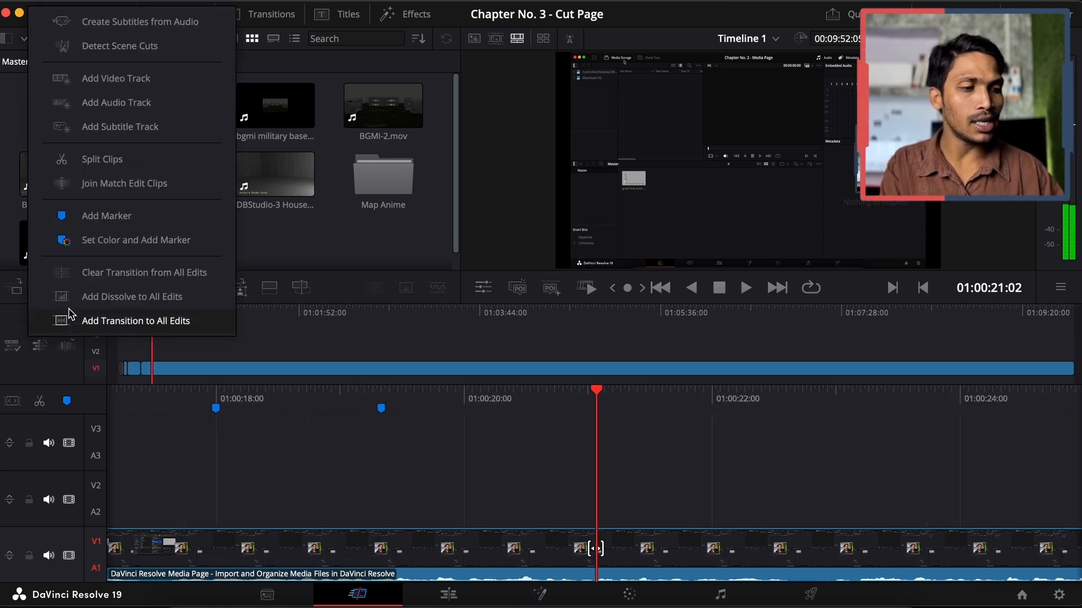
click(118, 241)
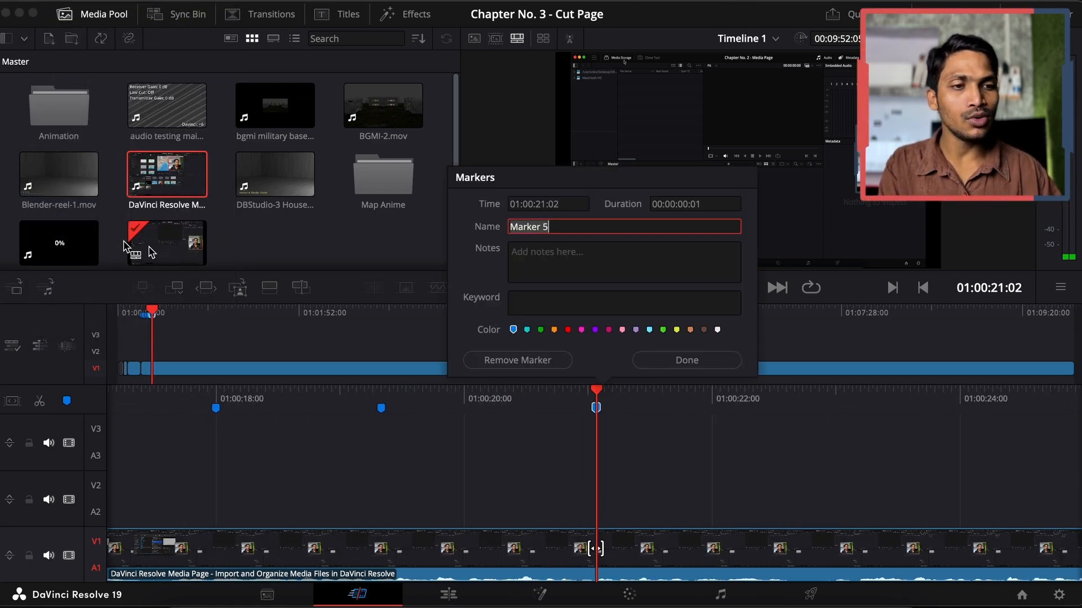
click(569, 330)
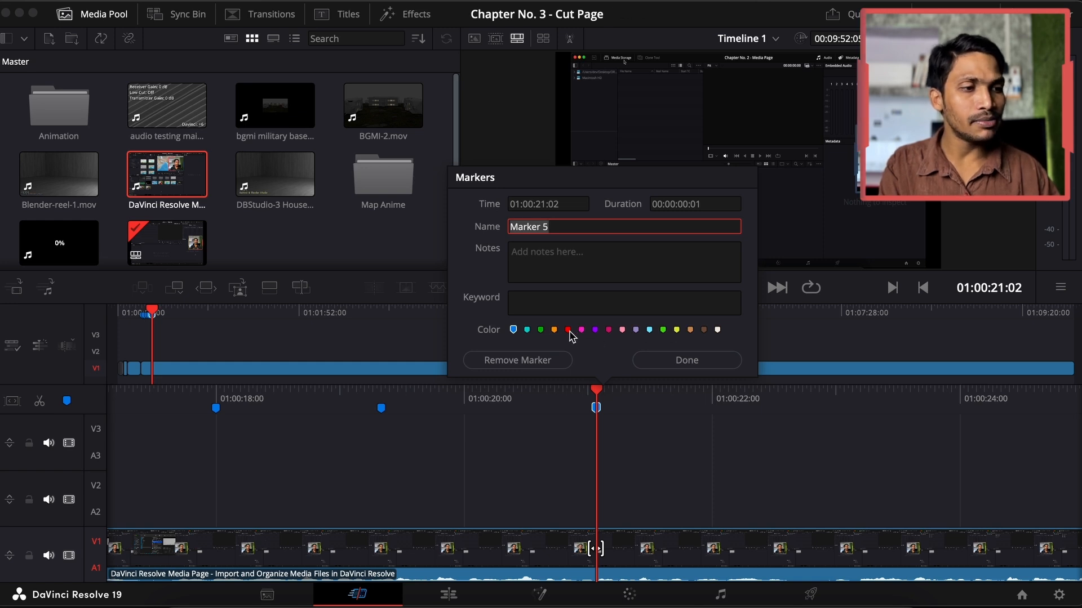
click(701, 364)
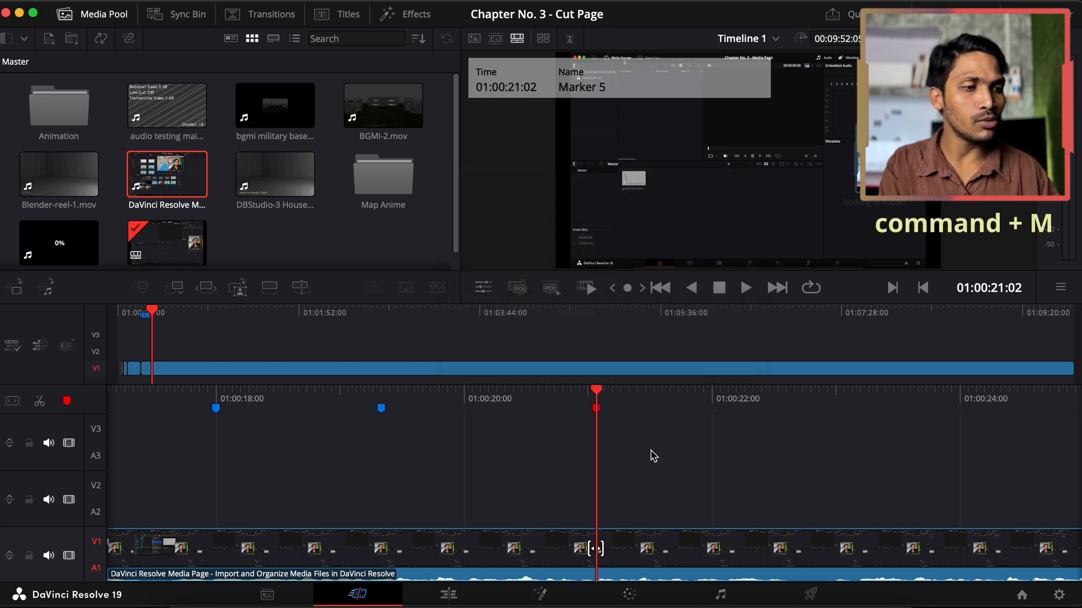
key(space)
key(space)
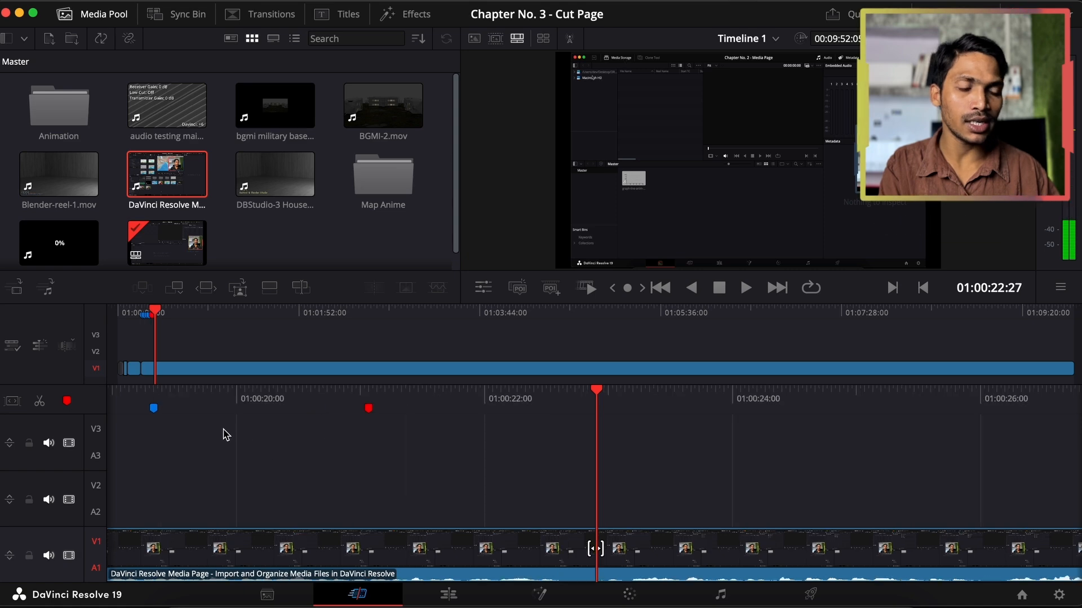
- With Ripple off, trim the start of the clip under the playhead to the playhead position at 01:00:22:27
click(67, 346)
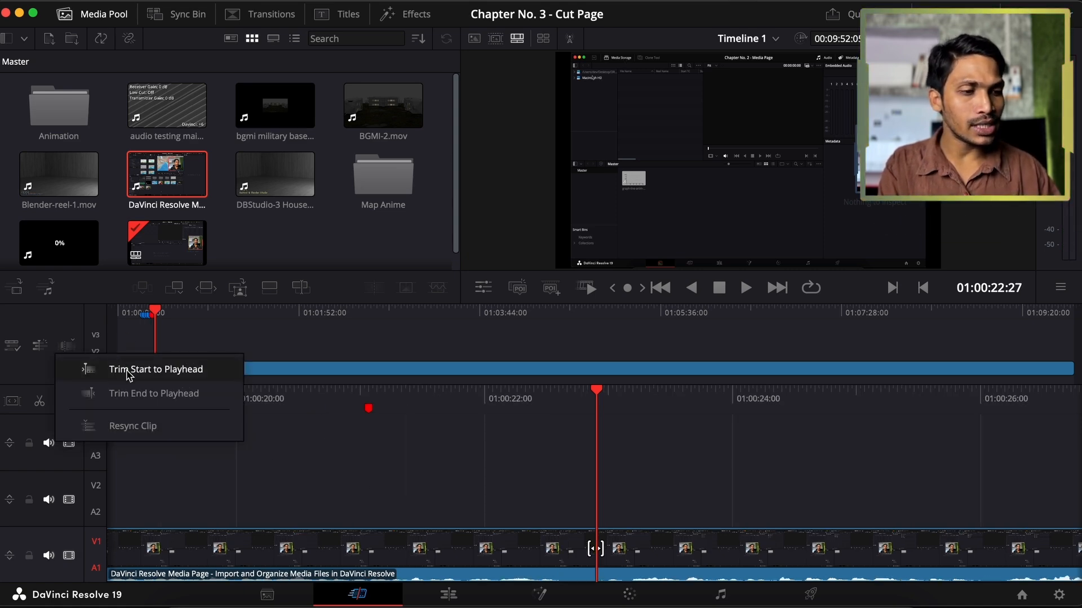
click(129, 370)
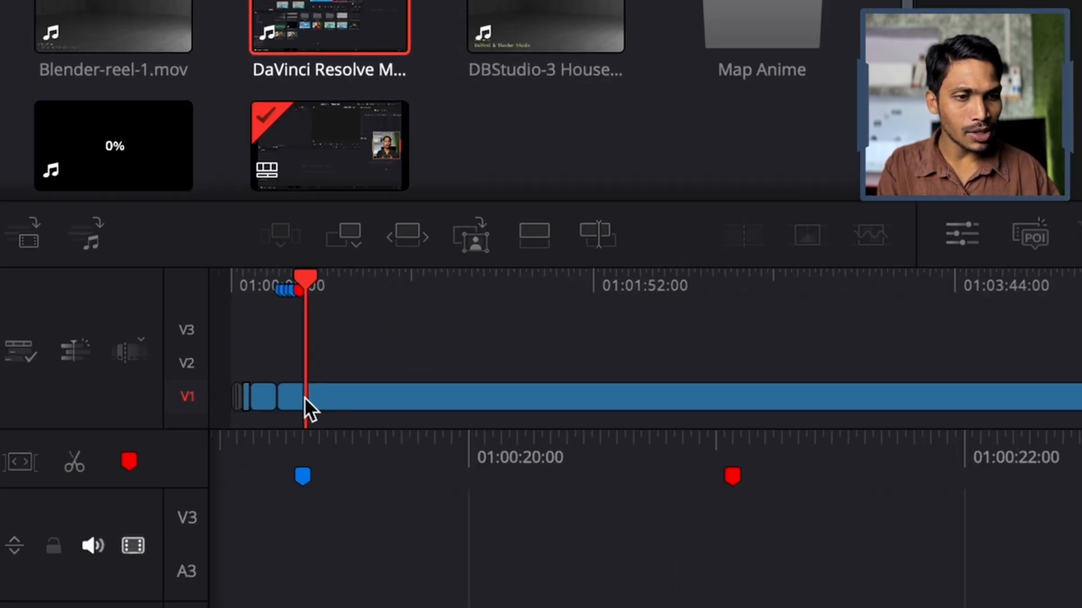
click(284, 400)
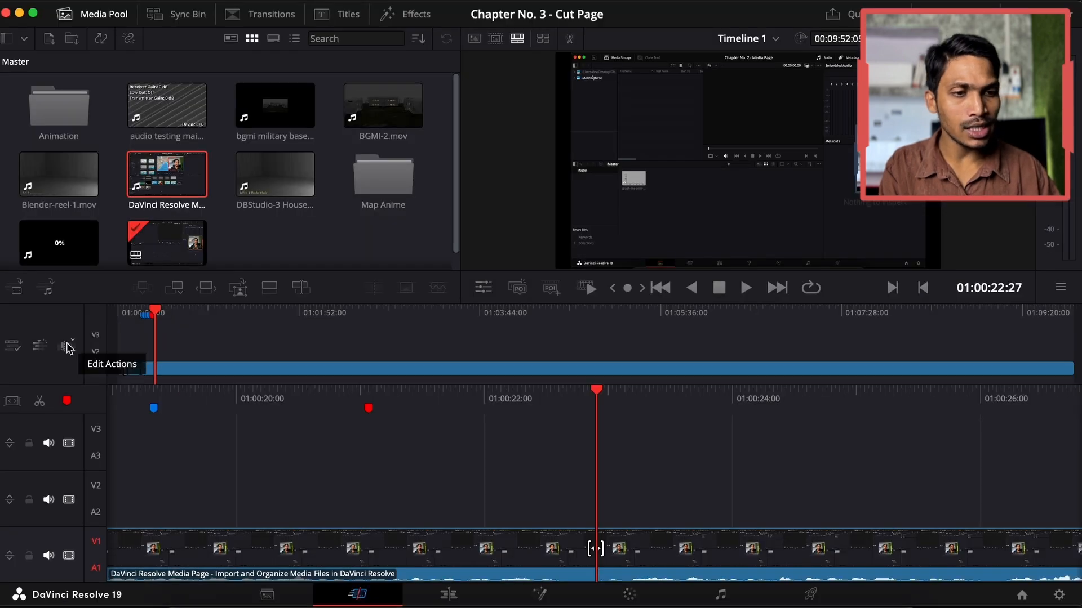
click(131, 350)
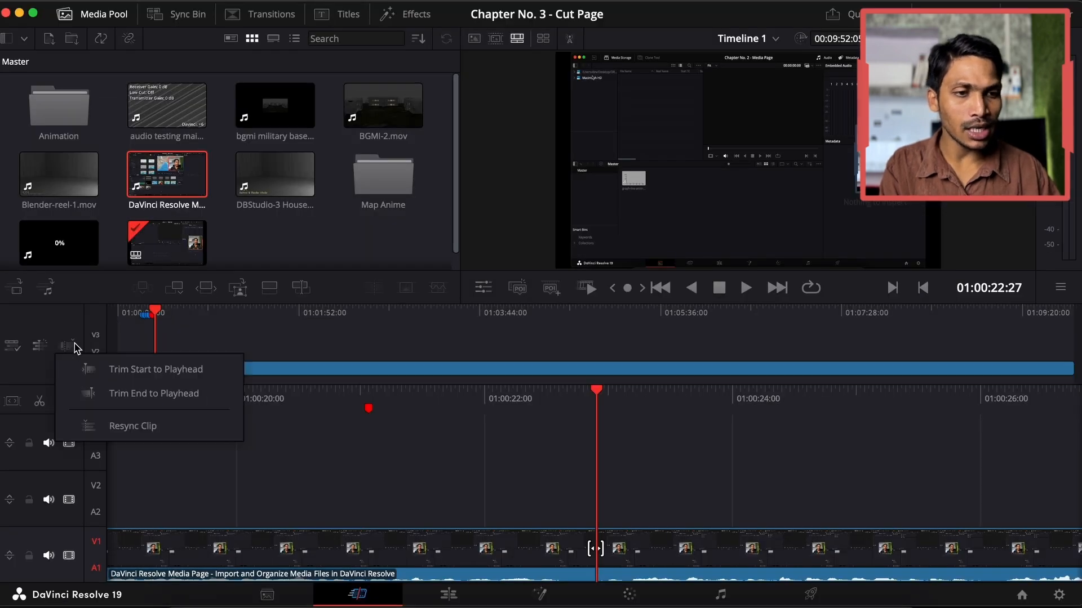
click(152, 369)
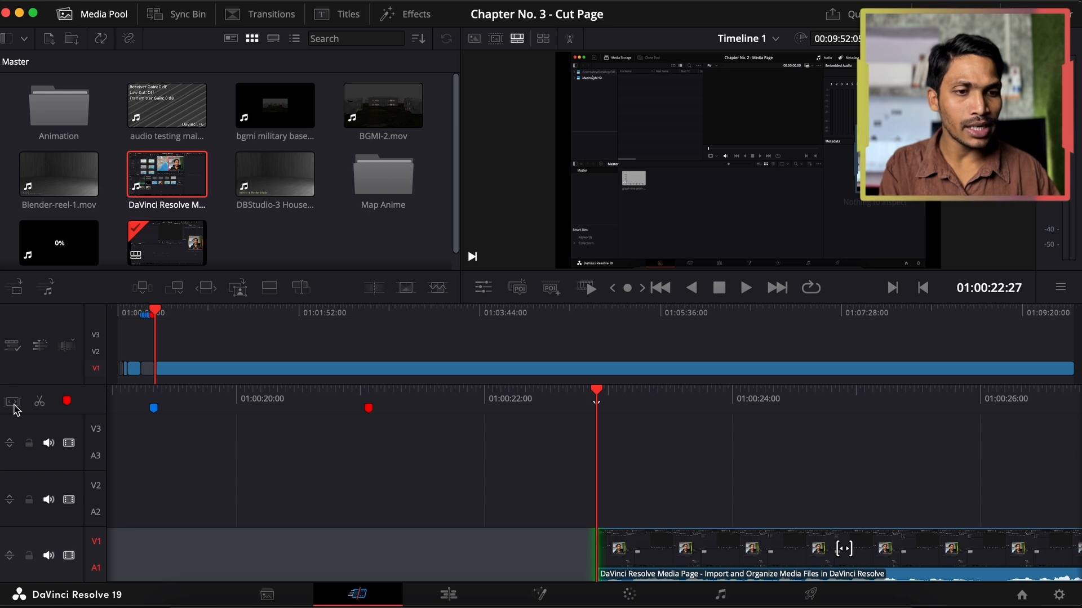
- Undo the last trim and, with Ripple on, trim the clip's start to the playhead at 01:00:22:27
key(super+z)
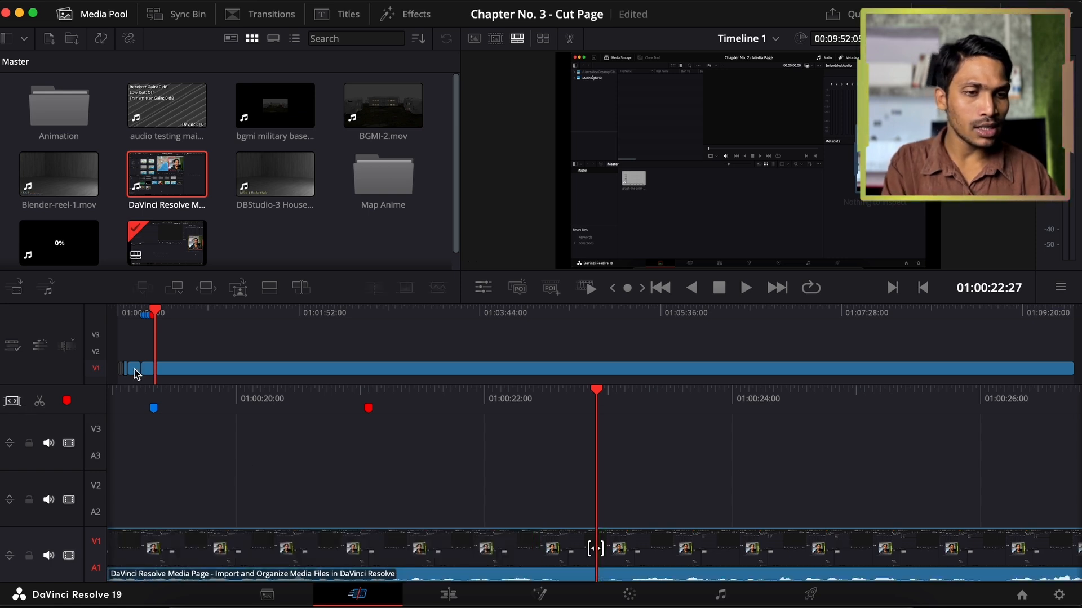
click(68, 345)
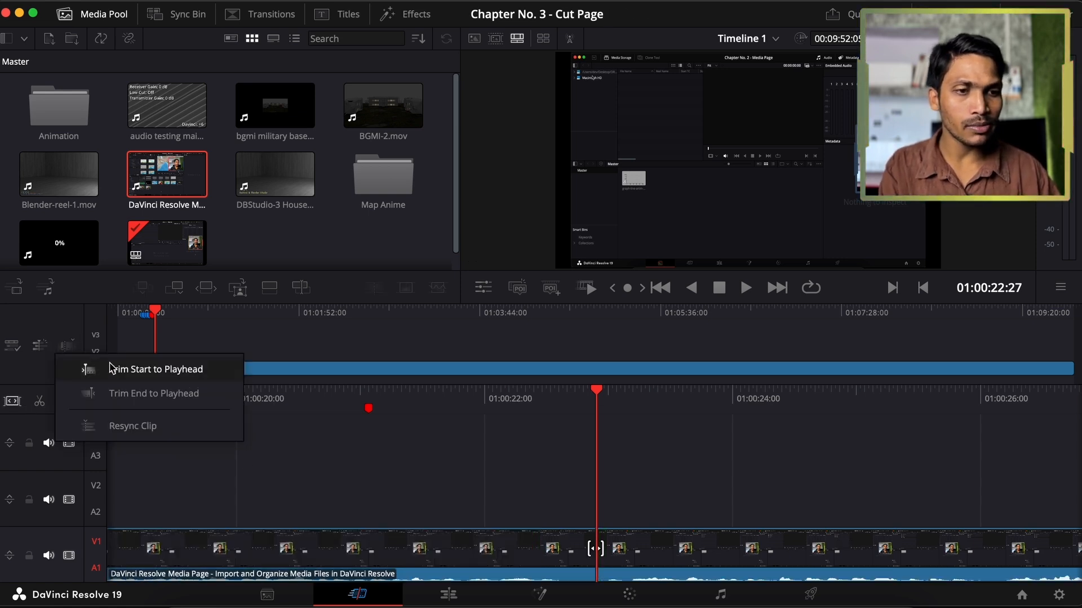
click(111, 368)
click(69, 347)
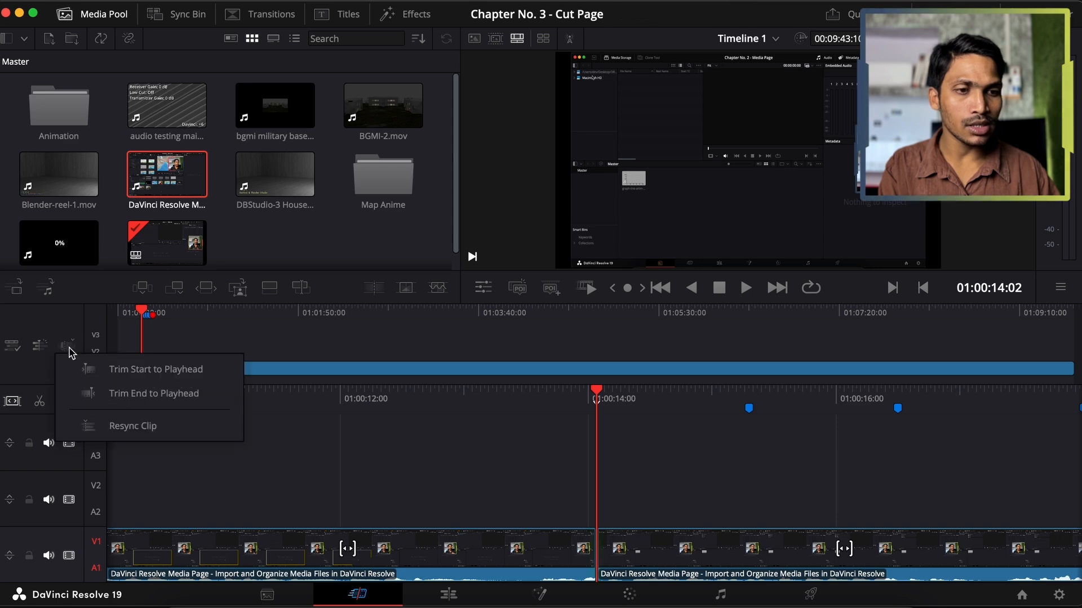
click(276, 456)
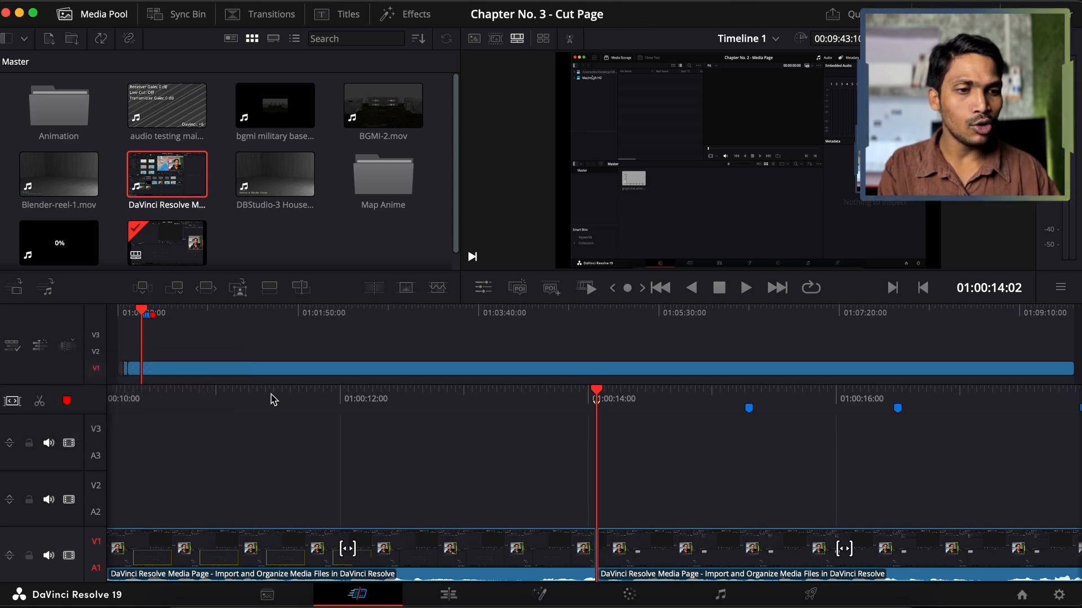
- Play forward to 01:00:19:06 and trim the clip's end to the playhead
key(space)
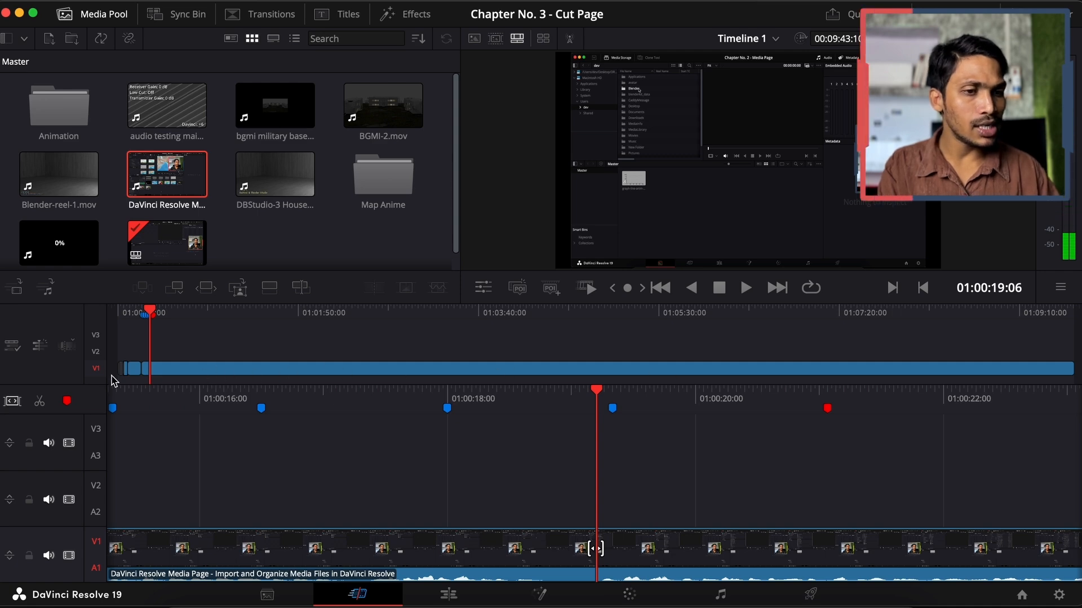
click(63, 351)
click(129, 392)
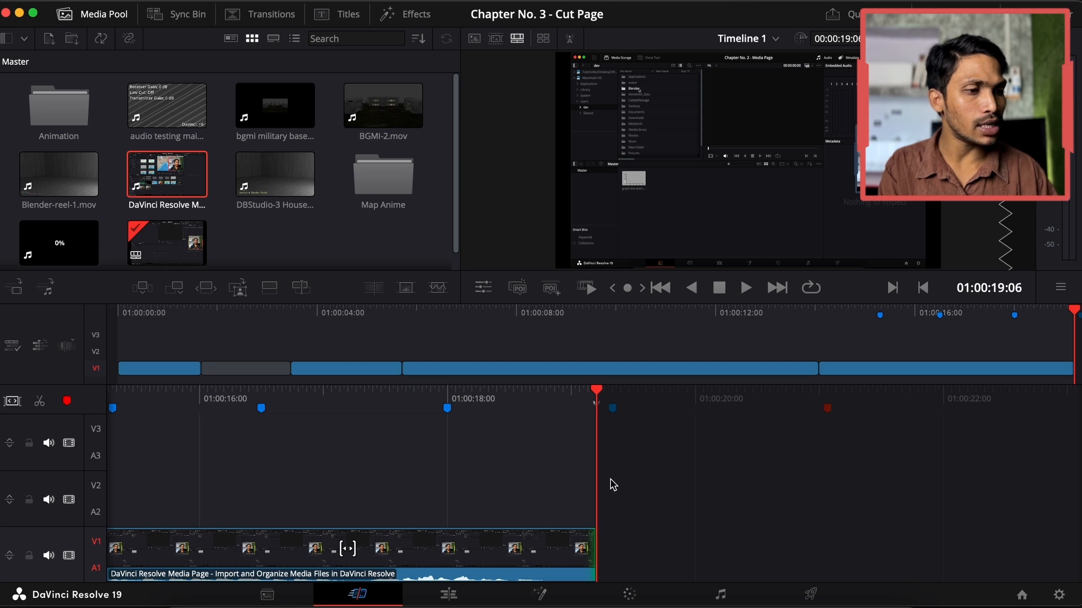
- Move the playhead back to 01:00:16:09 and trim the start of the last clip to it
scroll(617, 482, up, 5)
click(62, 350)
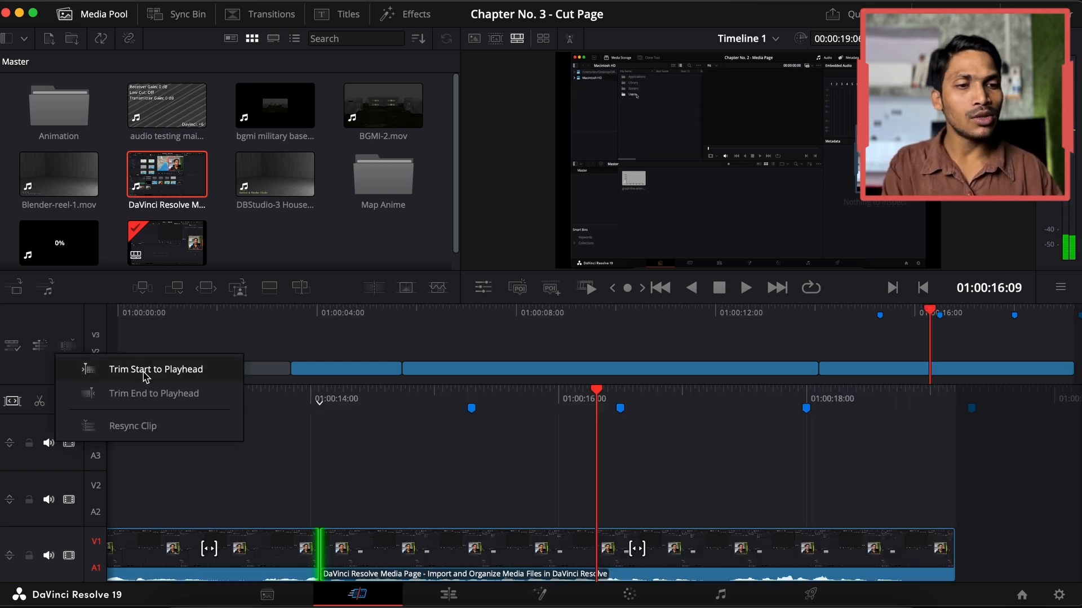
click(548, 482)
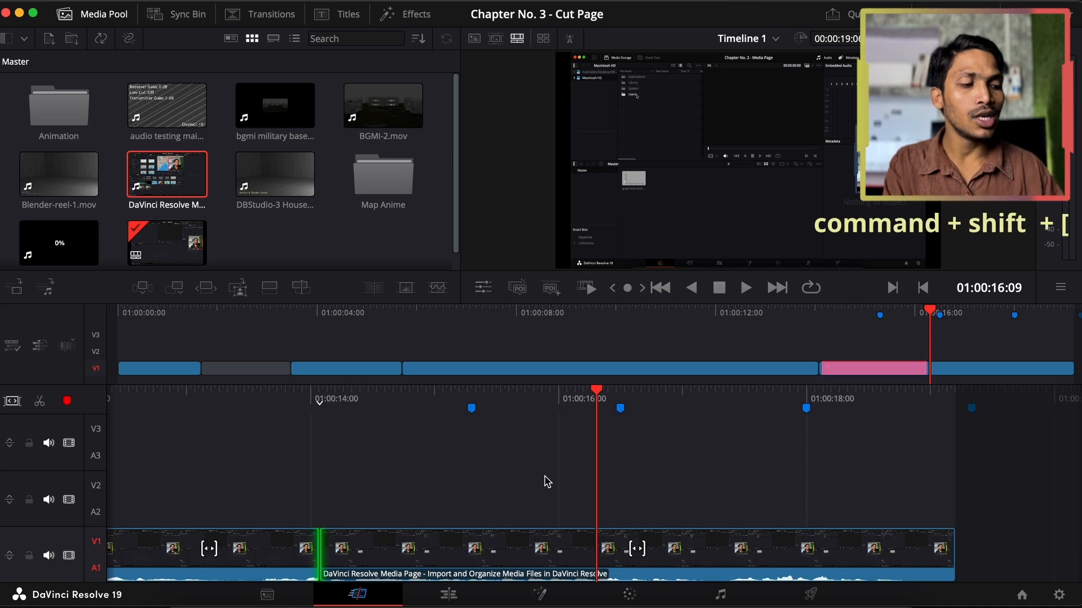
key(super+shift+bracketleft)
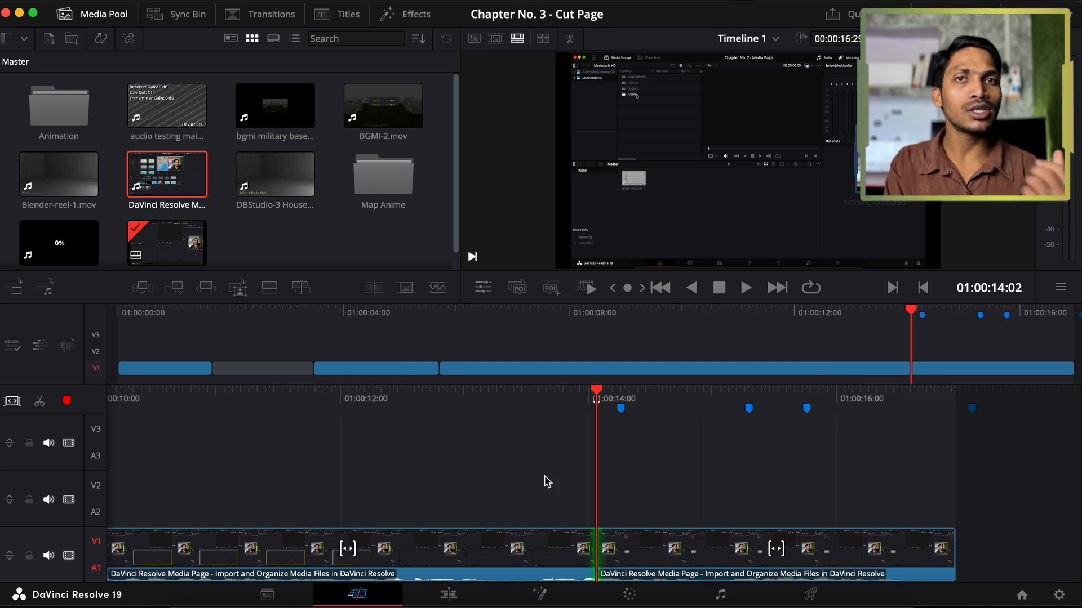
- With the playhead at 01:00:14:27, trim the end of the last clip to the playhead
click(68, 345)
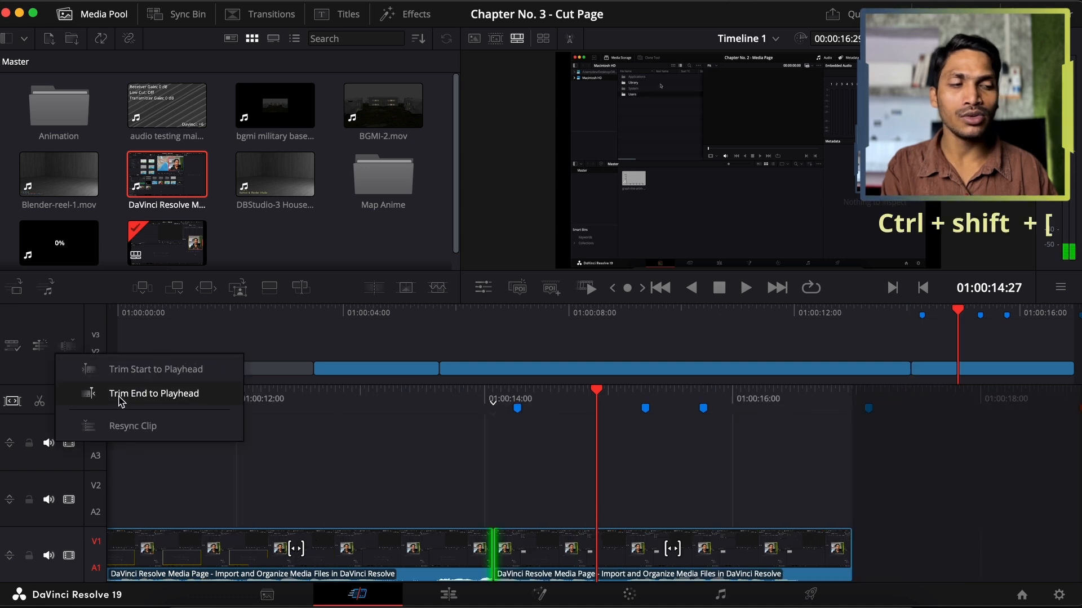
click(453, 435)
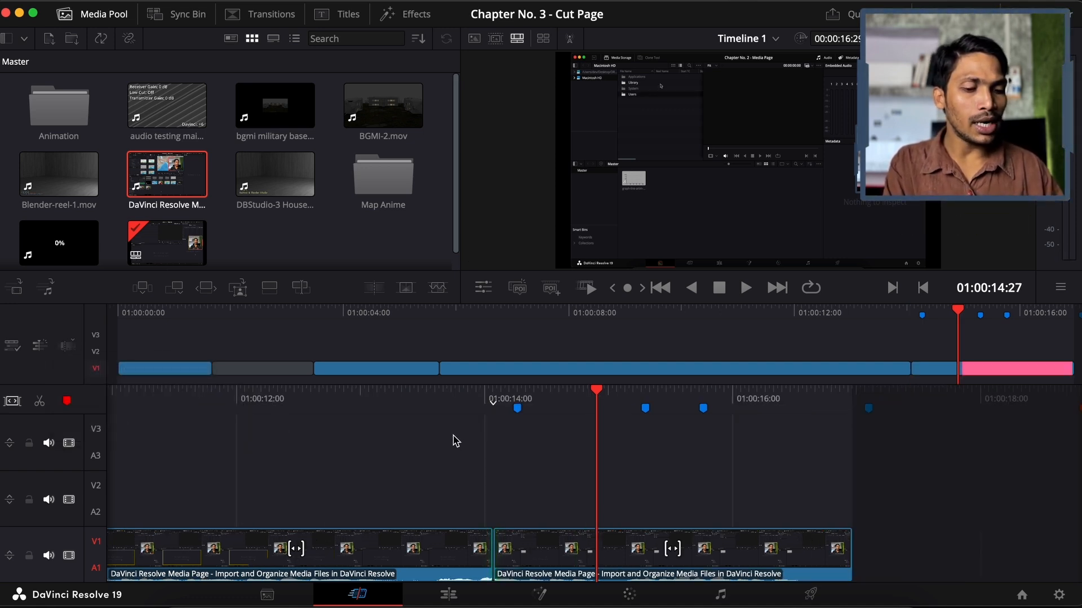
key(super+shift+bracketright)
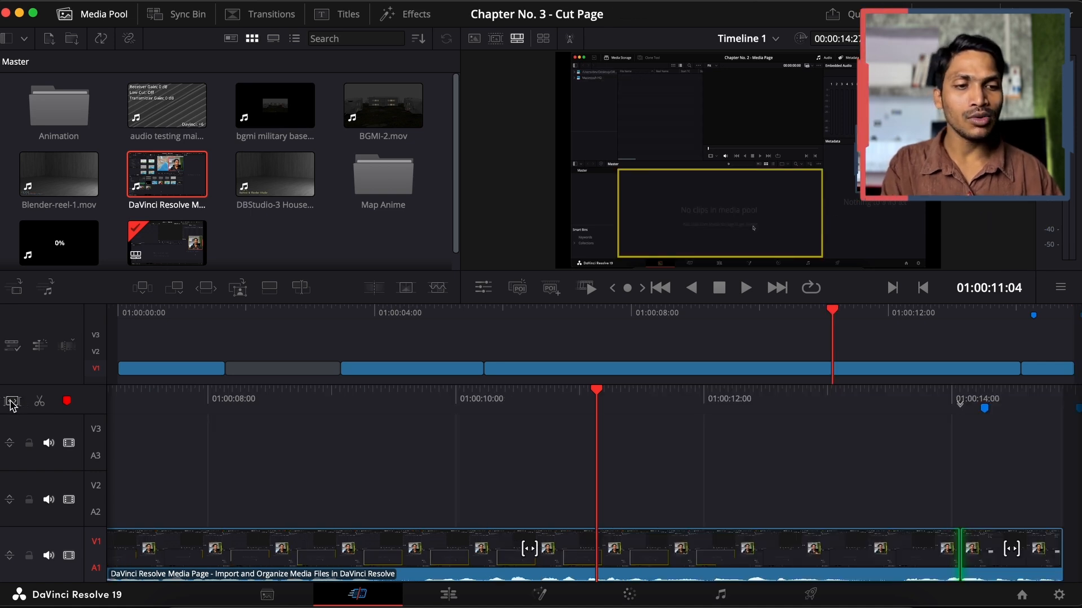
click(14, 347)
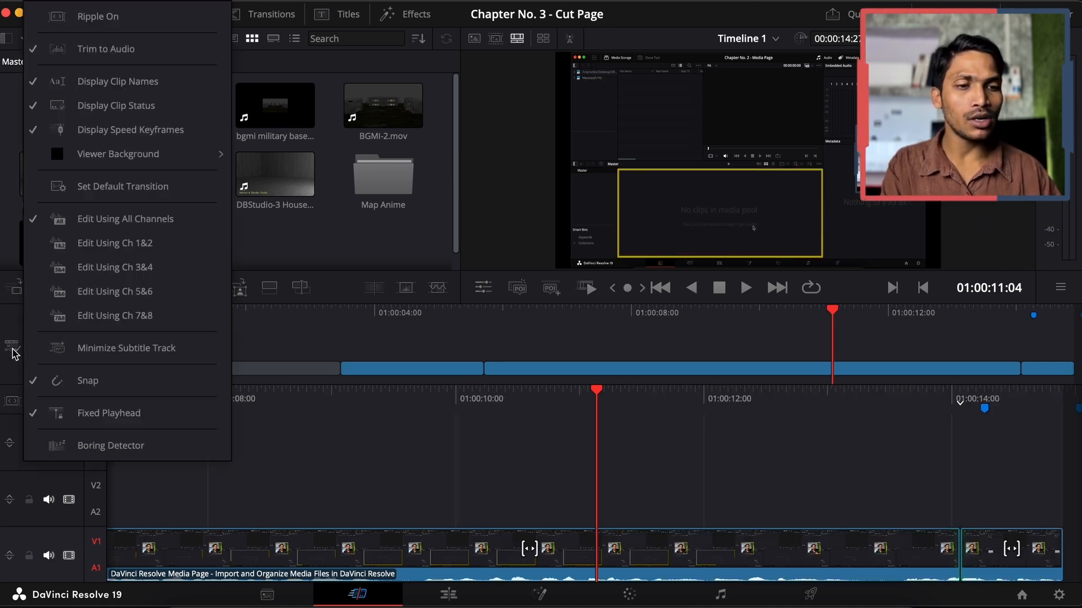
click(12, 349)
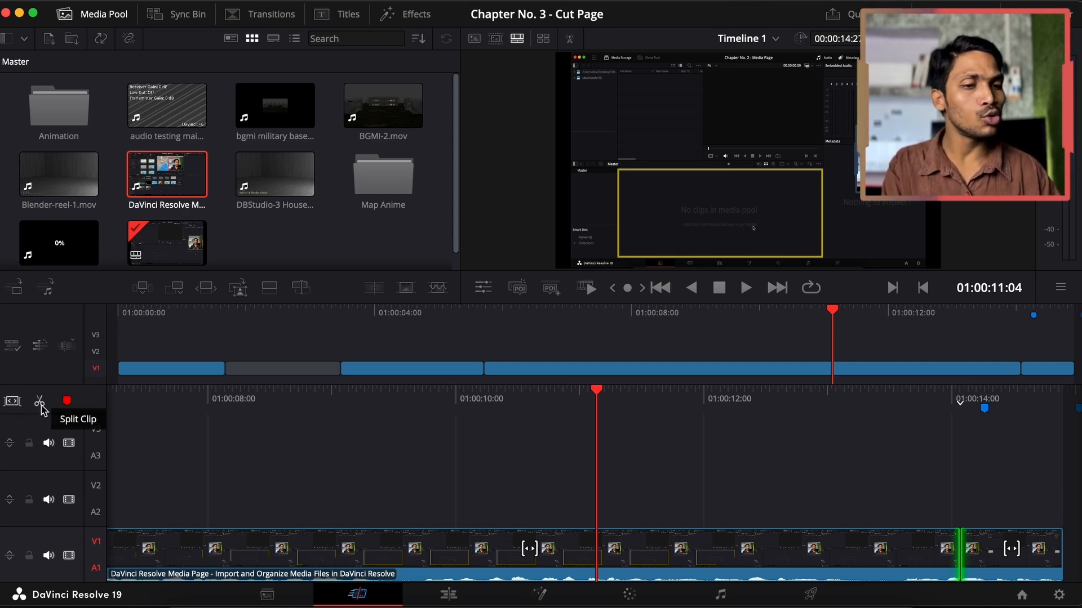
- Split the clips under the playhead at 01:00:11:04, 01:00:09:07 and 01:00:07:15
click(39, 402)
scroll(474, 453, left, 4)
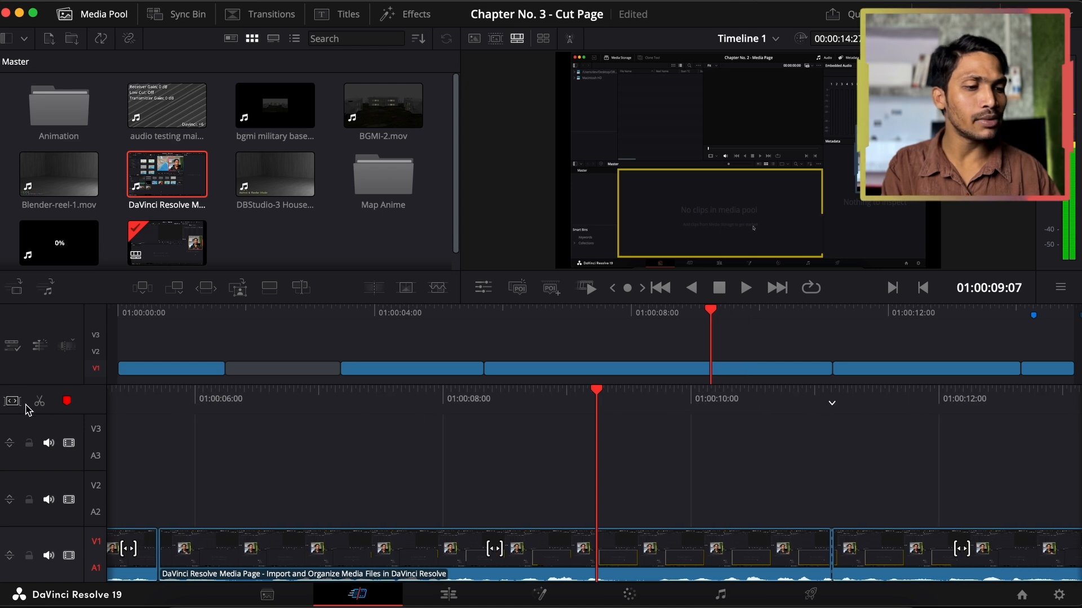
scroll(491, 509, left, 4)
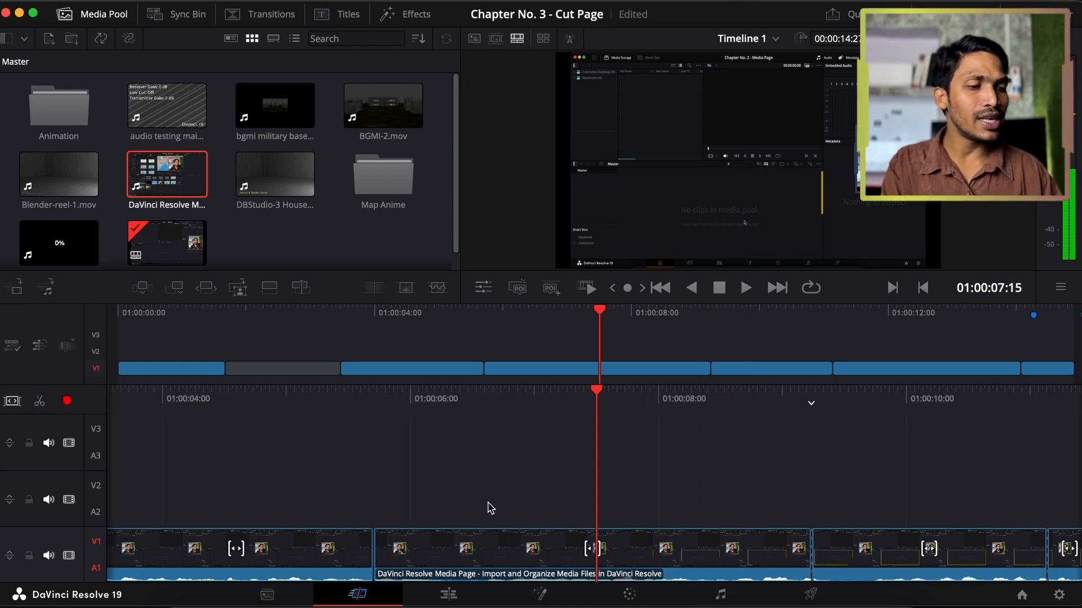
key(super+b)
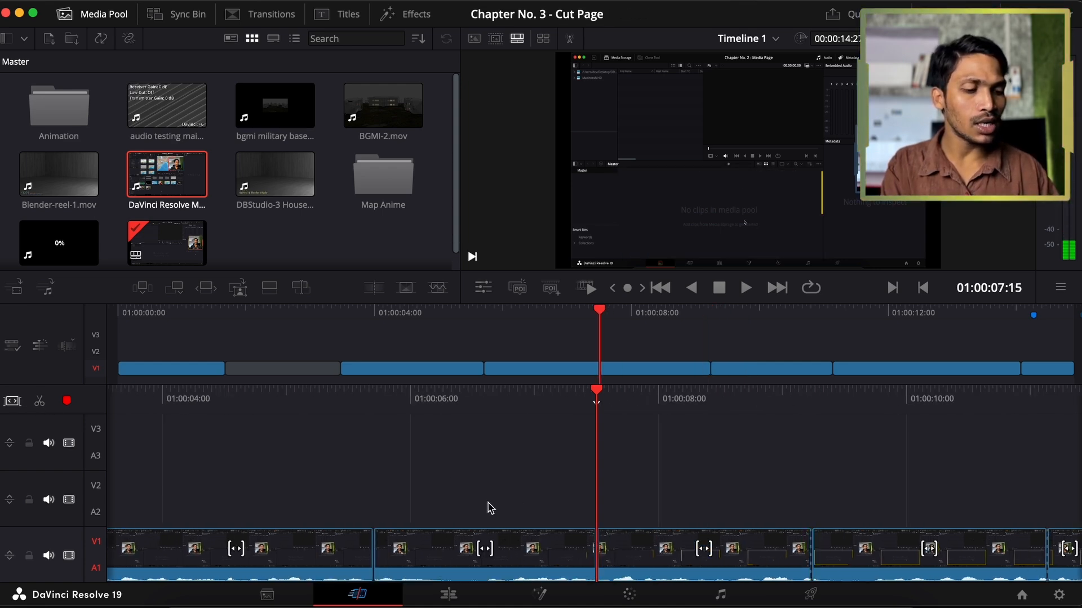
- Add red timeline markers at 01:00:06:26, about 01:00:04:19 and 01:00:05:22
scroll(490, 509, left, 2)
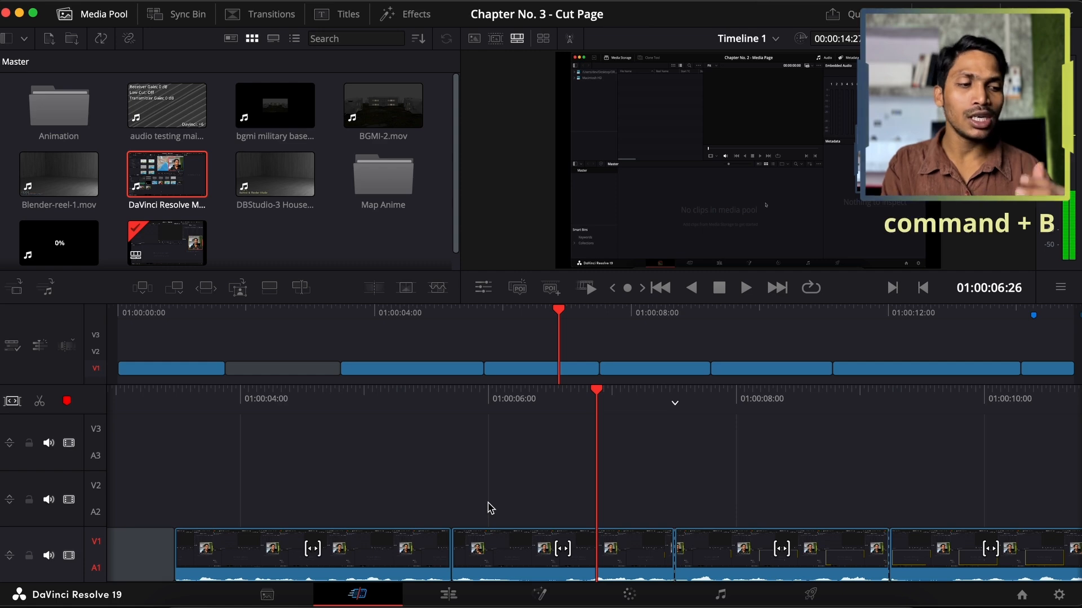
click(67, 401)
scroll(68, 403, left, 2)
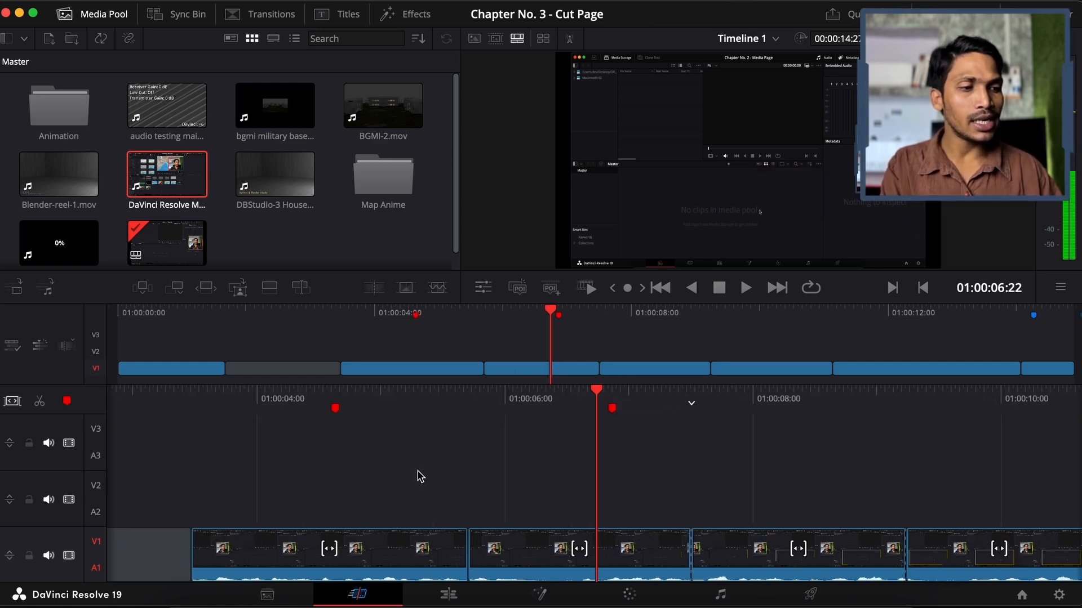
scroll(418, 476, left, 3)
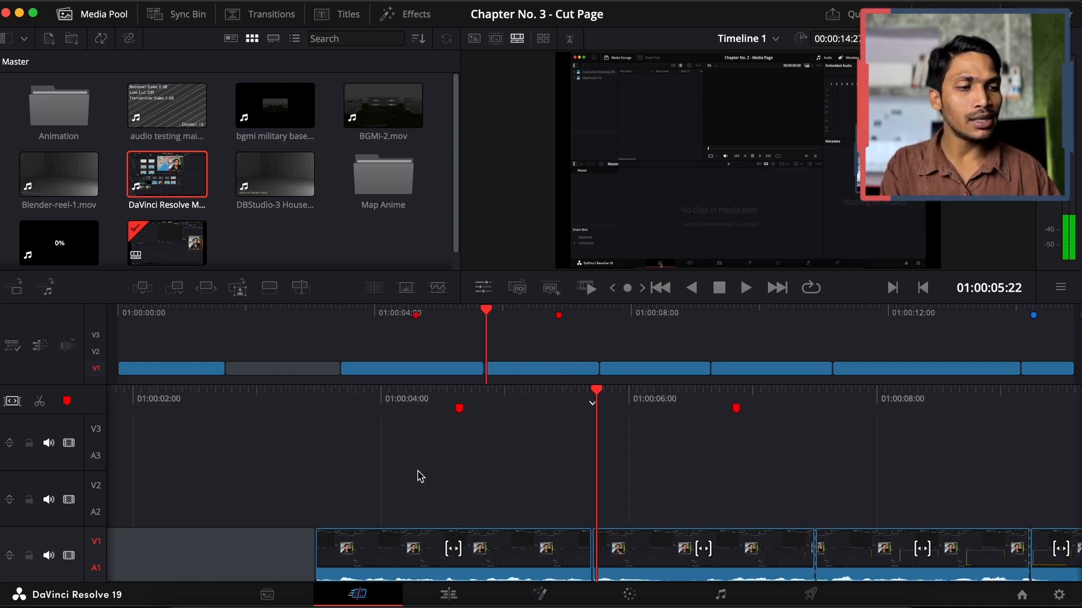
click(66, 402)
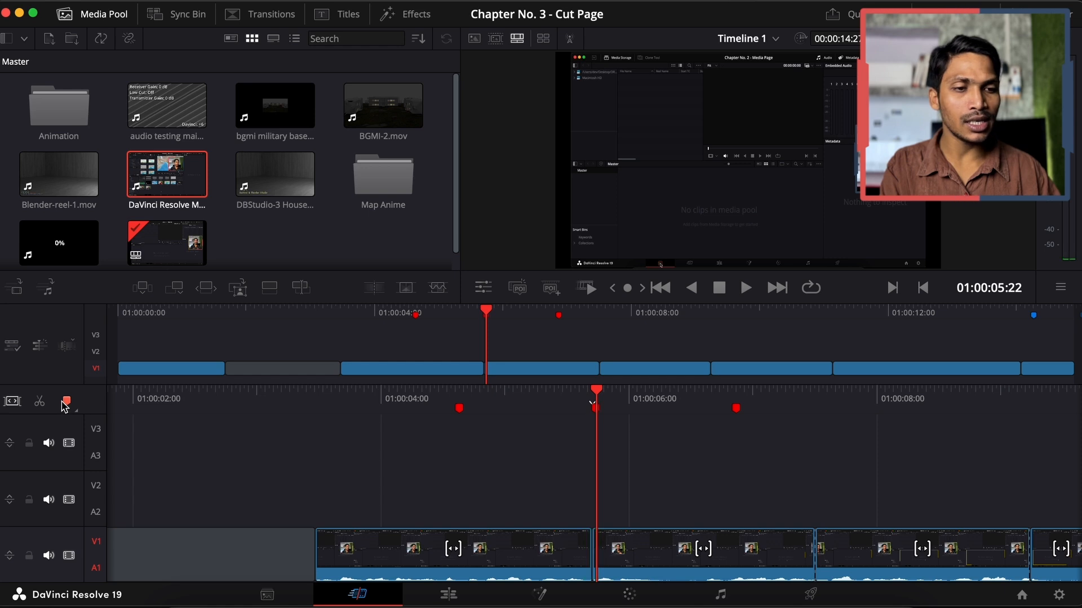
- Switch the marker color to Rose, adding Rose markers at 01:00:05:10 and 01:00:08:16
key(j)
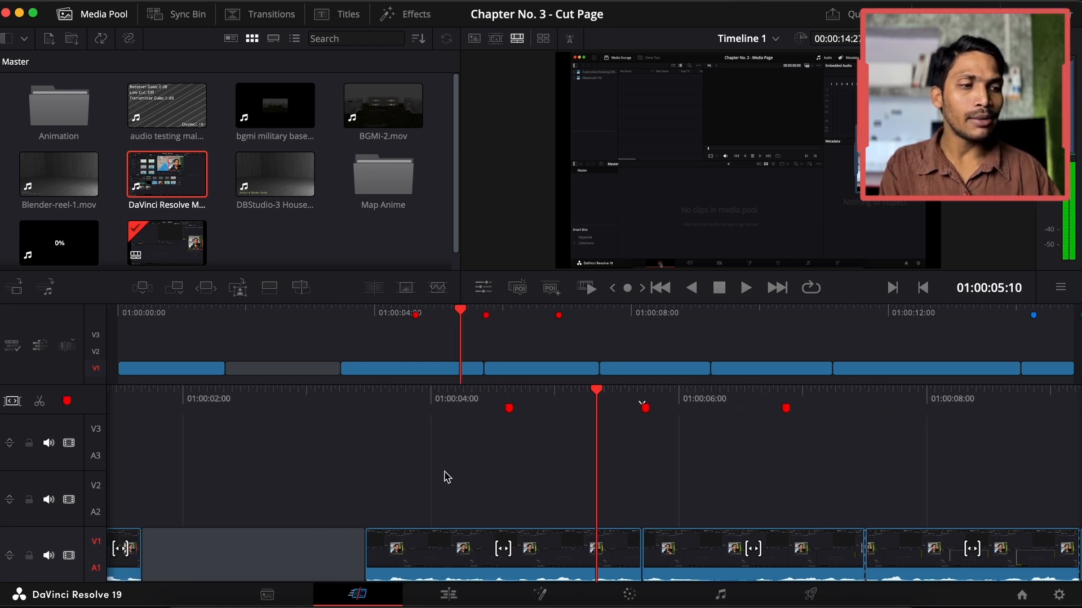
right_click(68, 402)
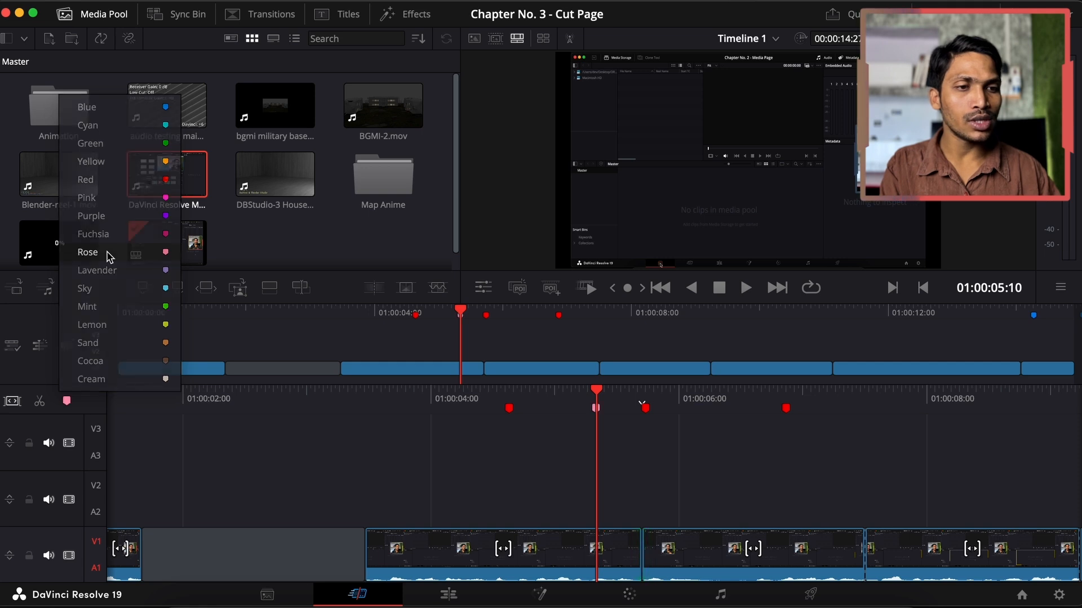
click(109, 257)
key(l)
key(l)
key(k)
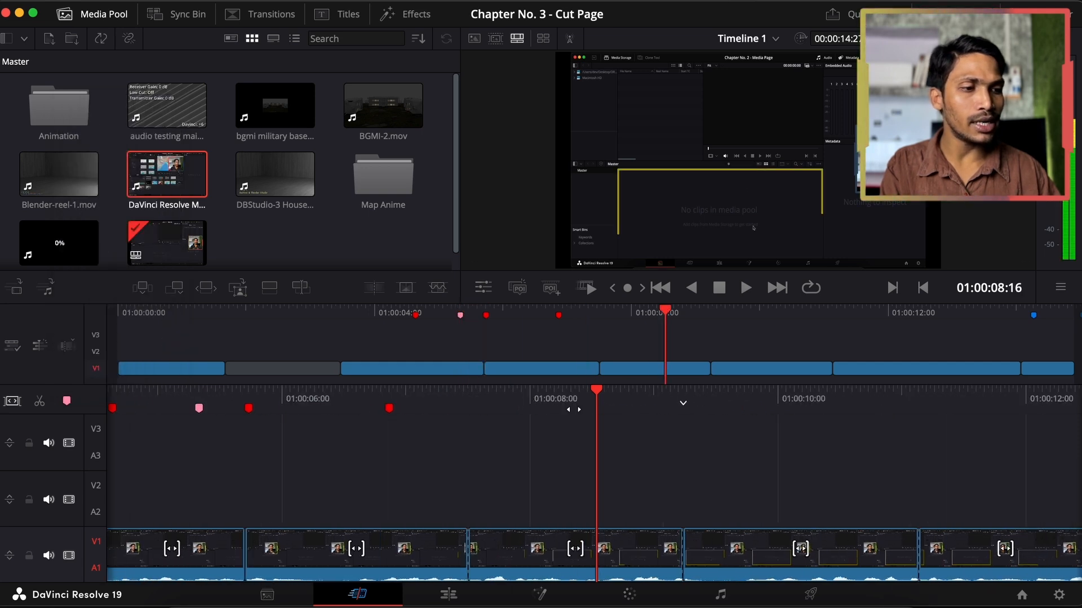
click(66, 402)
- Expand the V1/A1 track to full height, and lock and unlock the track
scroll(305, 460, right, 4)
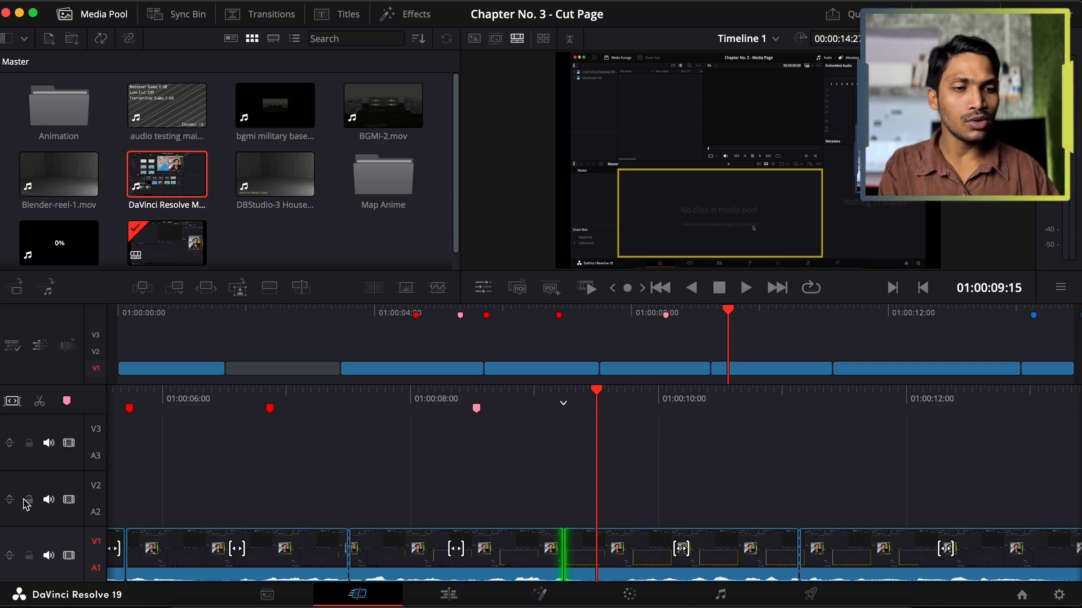
click(9, 557)
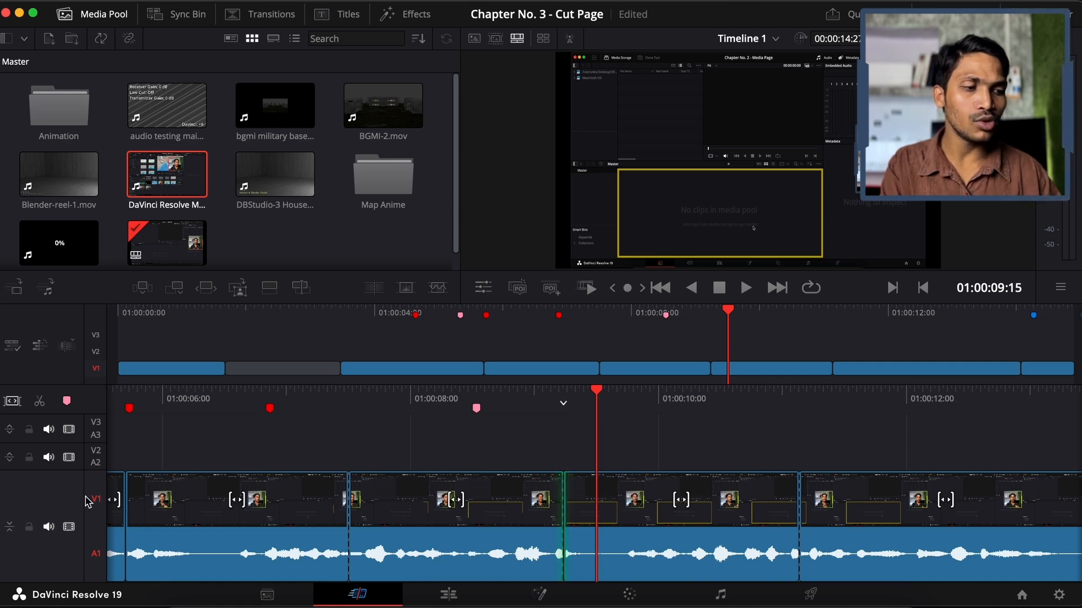
click(29, 526)
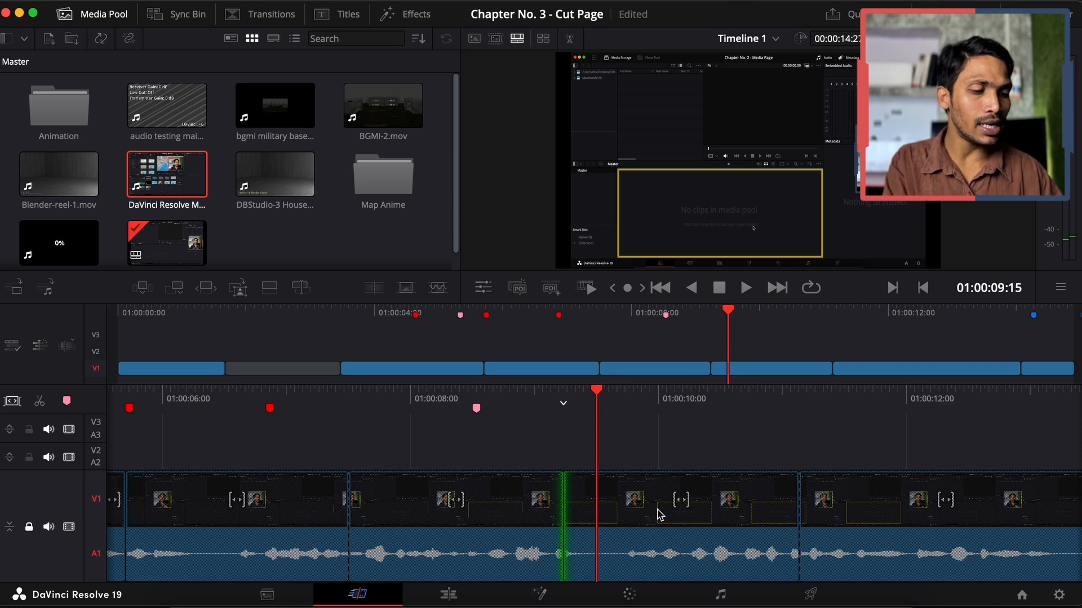
click(28, 527)
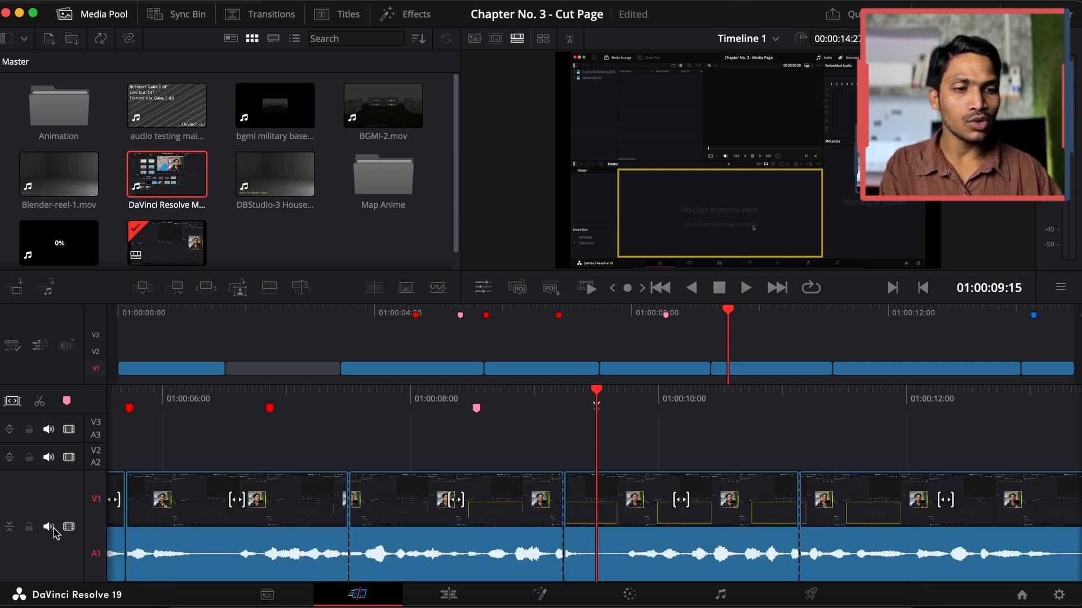
- Mute the audio of the V1/A1 track and toggle its video with Disable Track
click(49, 527)
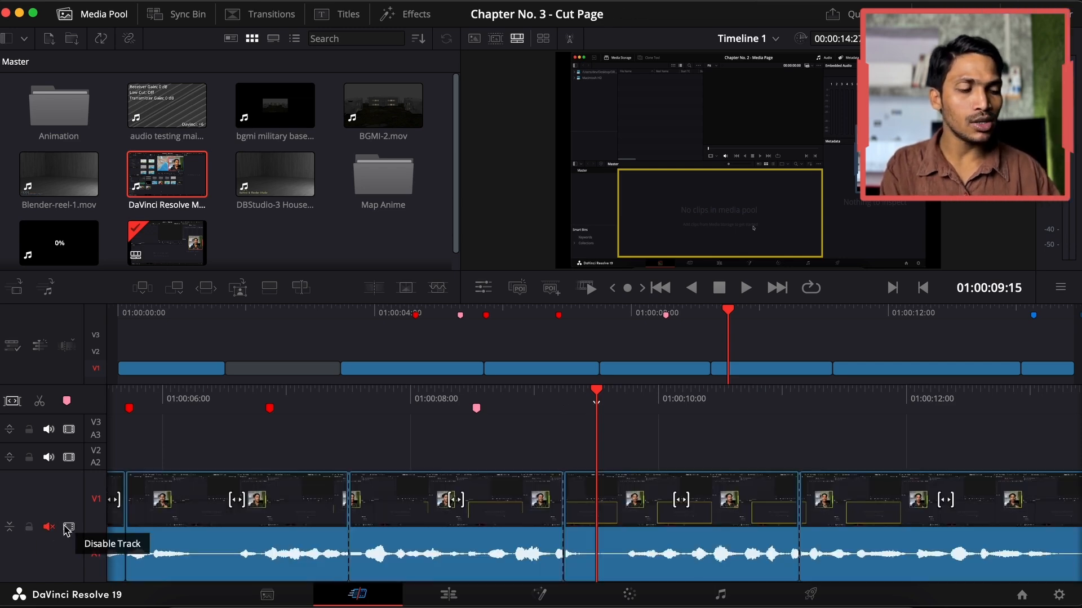
click(68, 527)
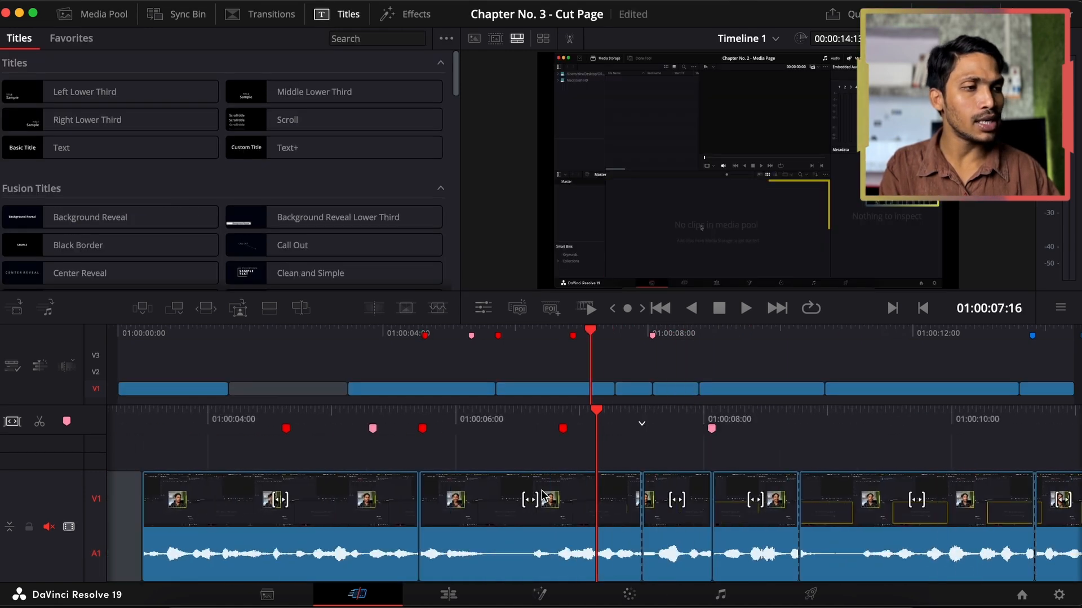
- Move the playhead through the timeline's edit points and markers, forward to 01:00:13:18 and back to 01:00:05:22
scroll(544, 496, left, 3)
scroll(544, 495, right, 2)
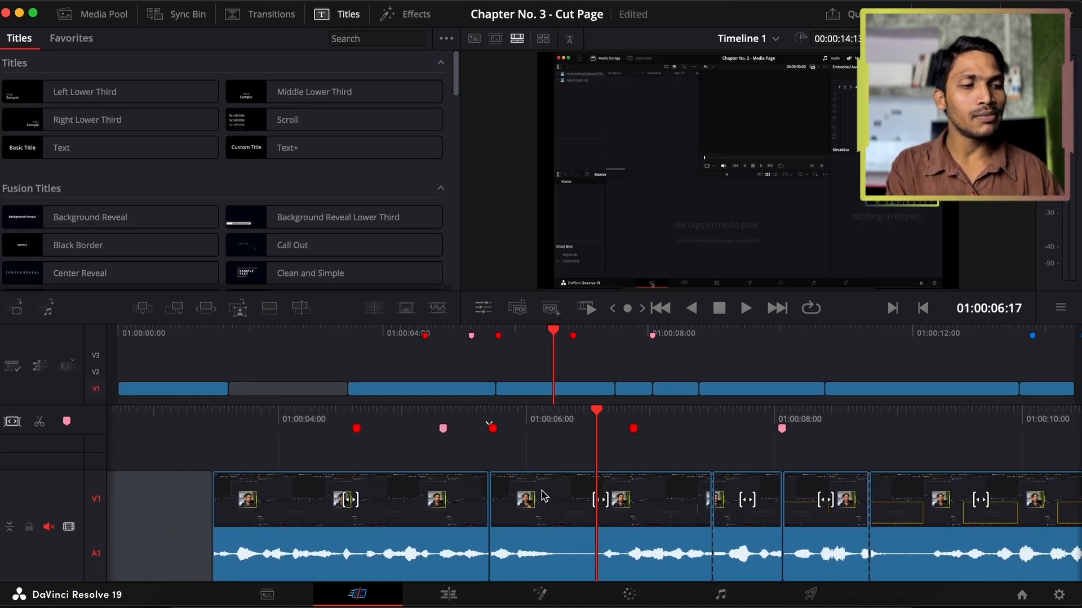
key(v)
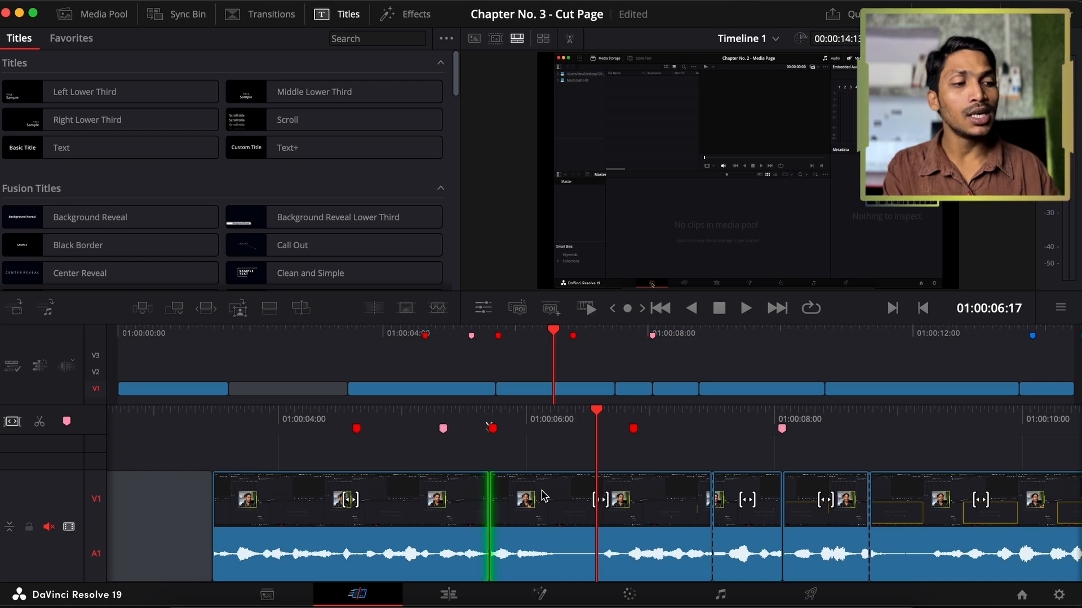
scroll(543, 496, right, 1)
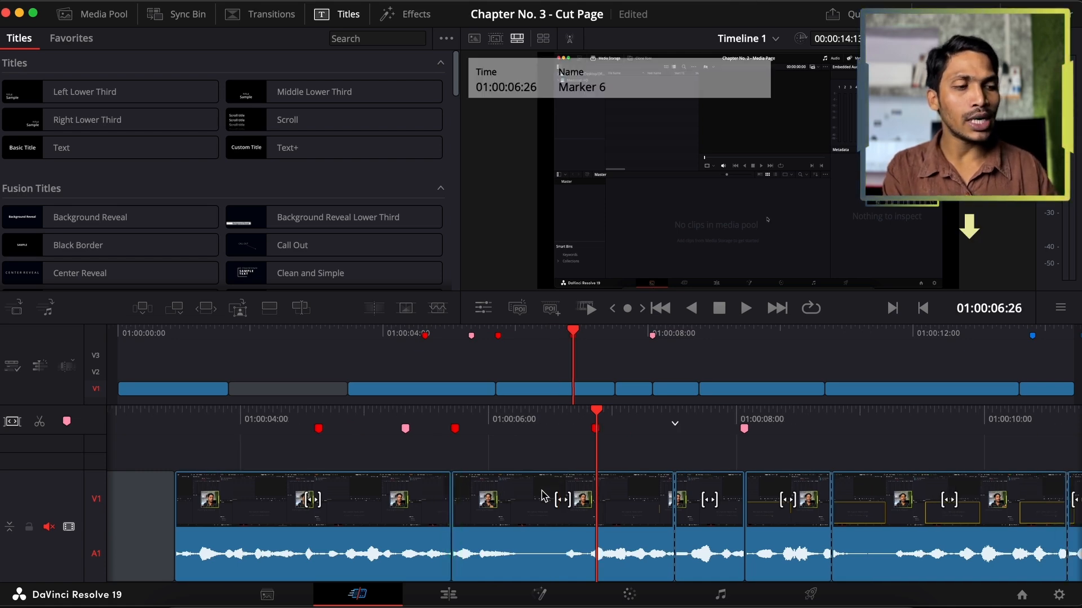
scroll(543, 496, right, 10)
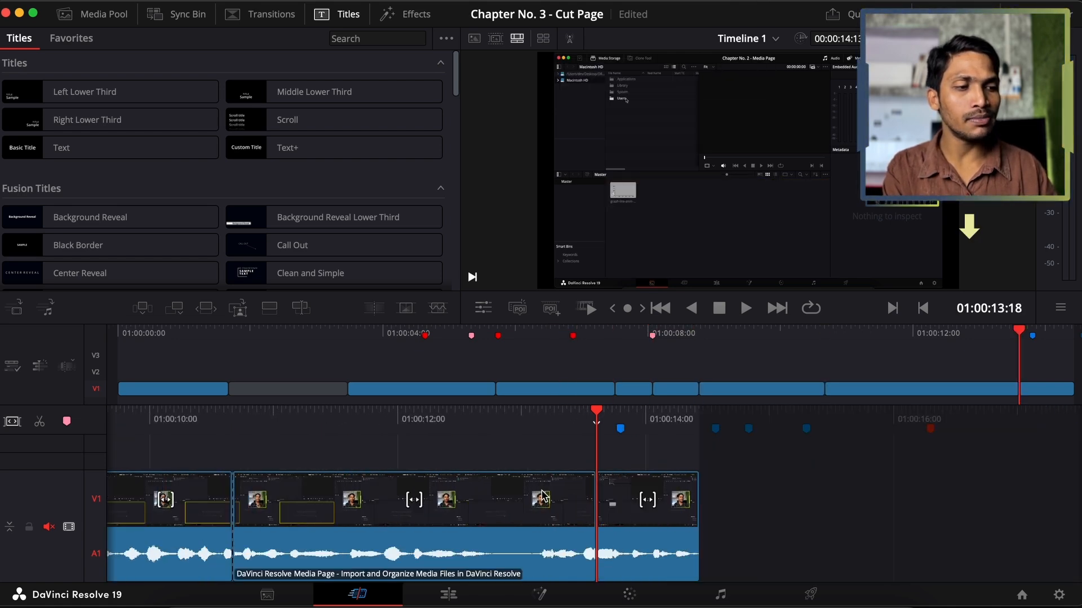
scroll(544, 496, left, 4)
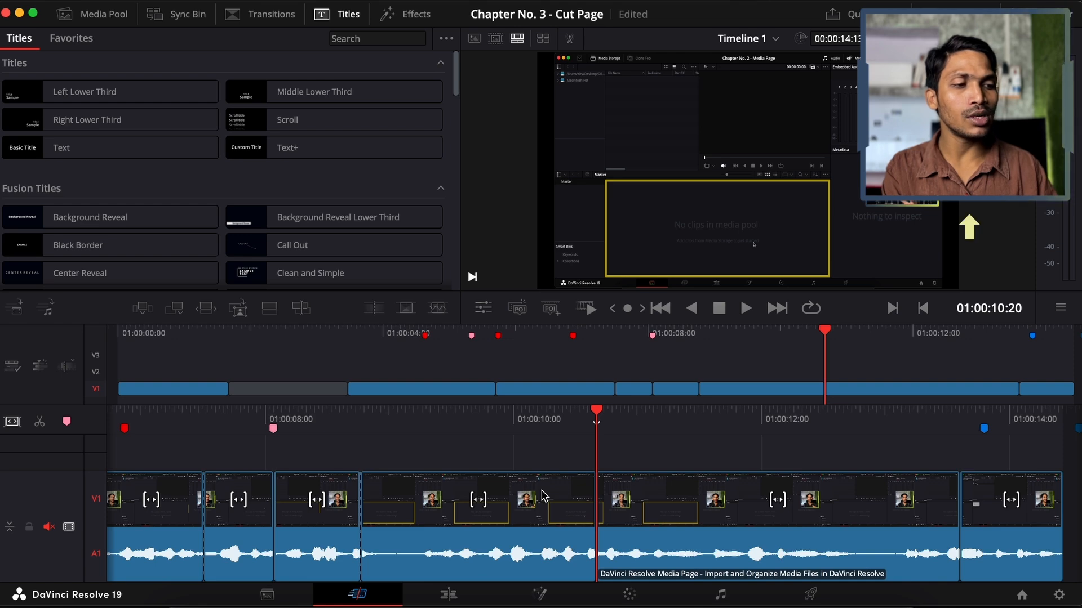
scroll(544, 496, left, 4)
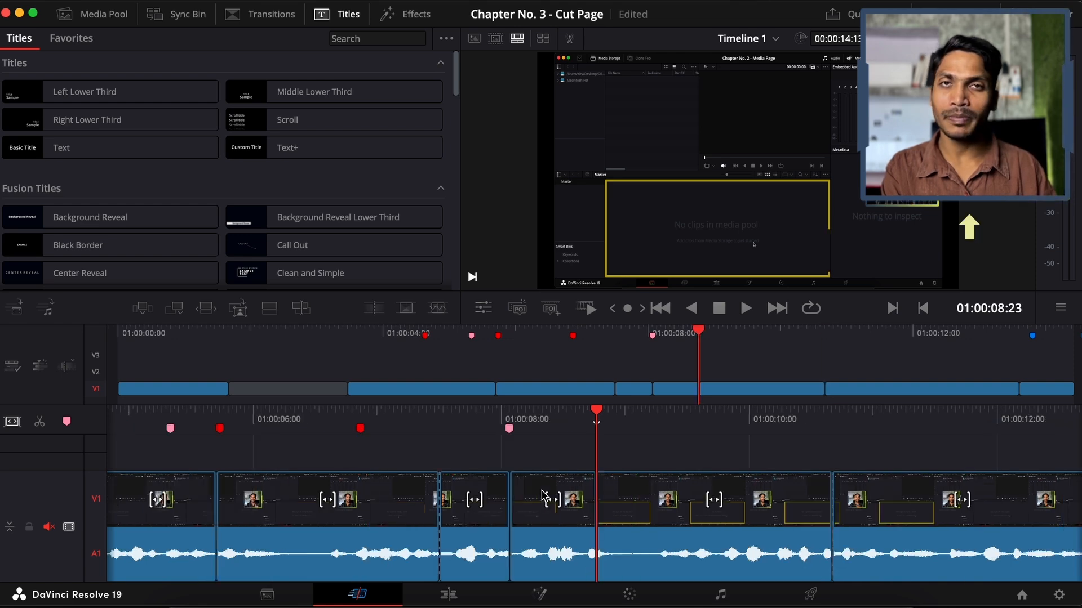
scroll(544, 496, left, 6)
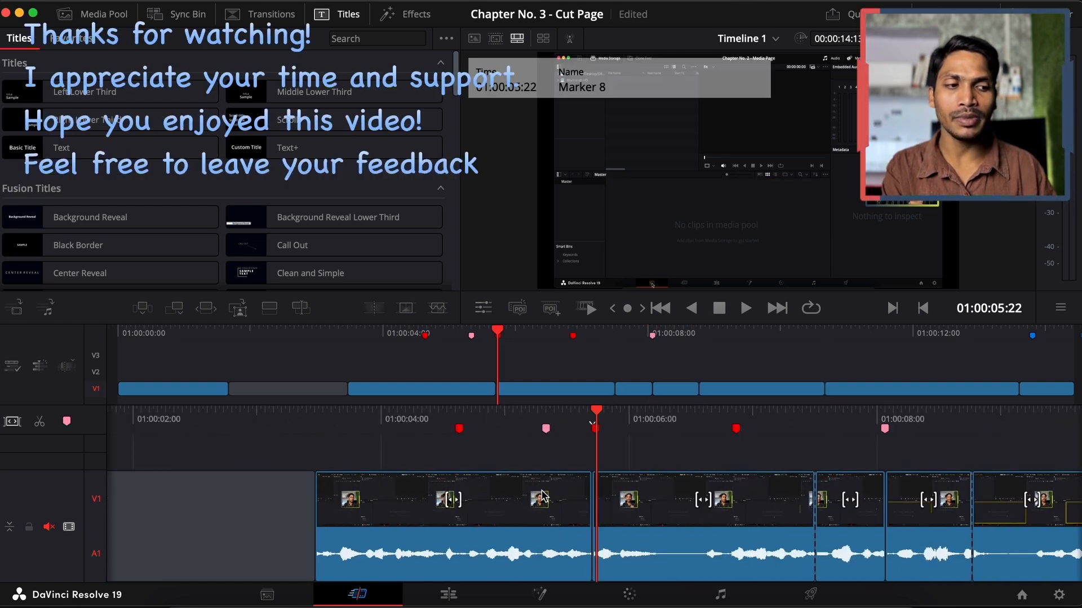